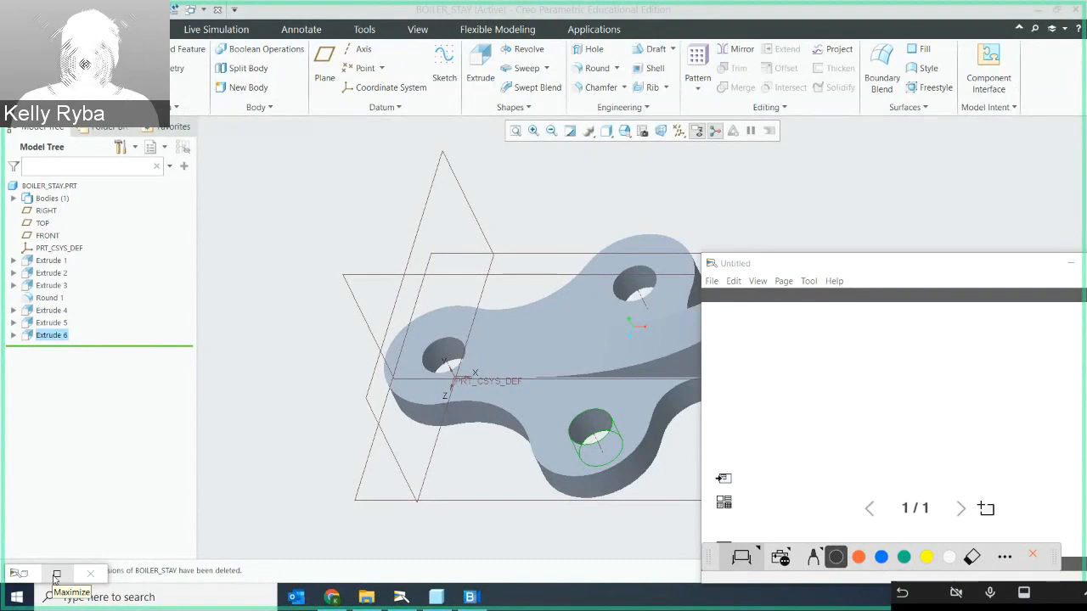
- Examine the textbook's boiler stay drawing and its dimensions, and inspect the finished model from several angles
left_click(758, 224)
middle_click_drag(757, 223, 774, 260)
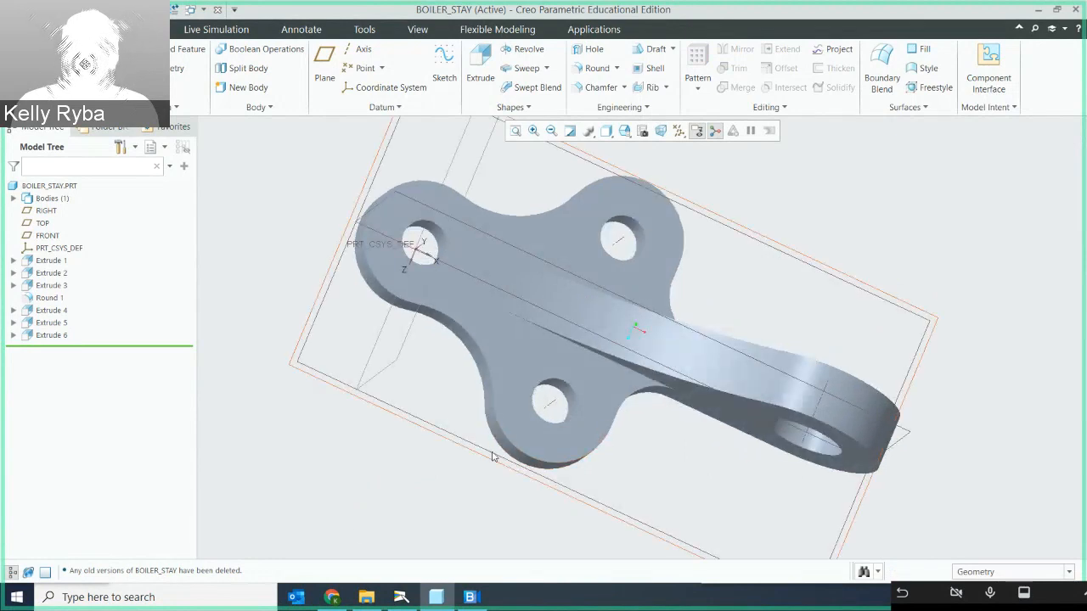
left_click(406, 604)
left_click(57, 574)
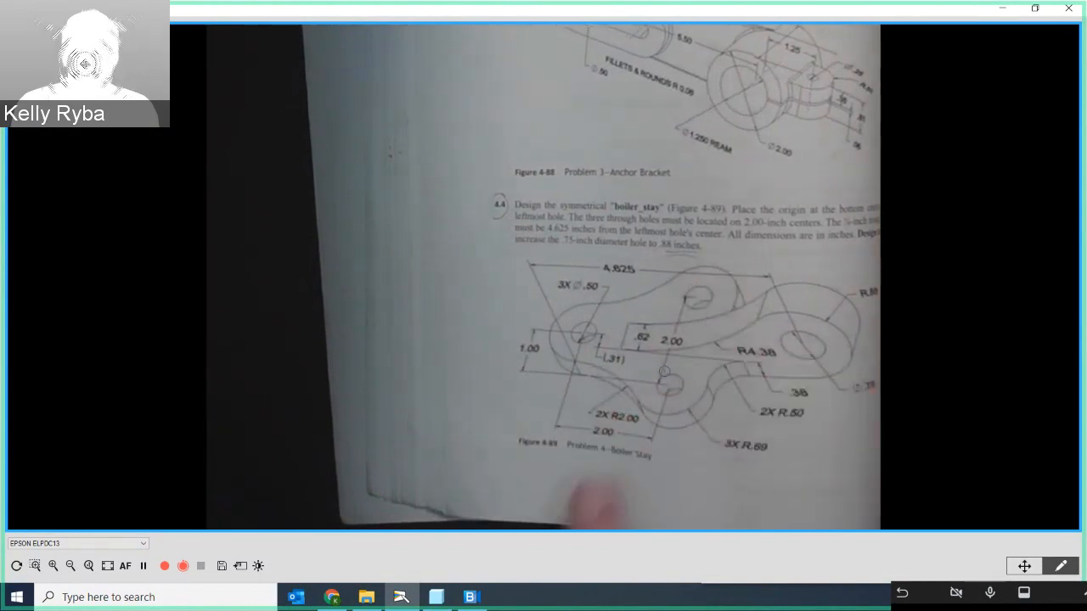
left_click(1003, 11)
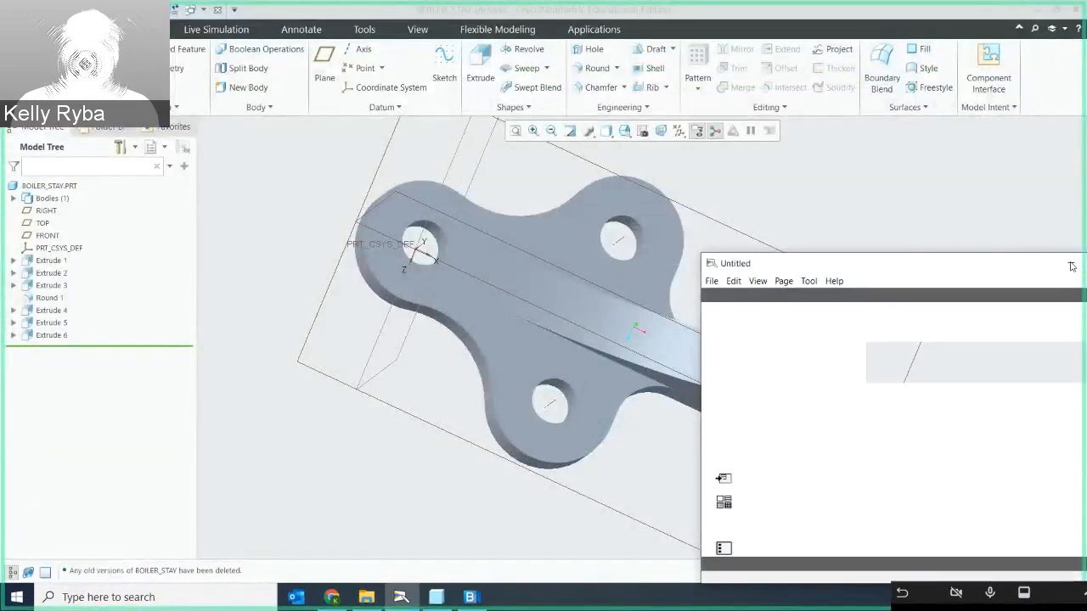
left_click(1071, 266)
middle_click_drag(728, 270, 701, 260)
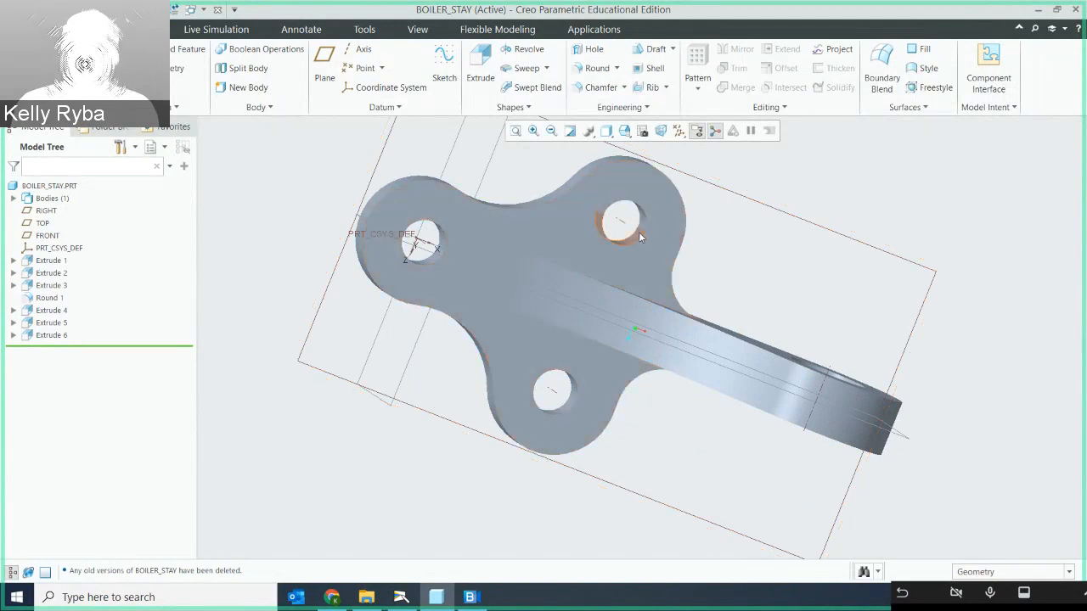
middle_click_drag(726, 294, 664, 411)
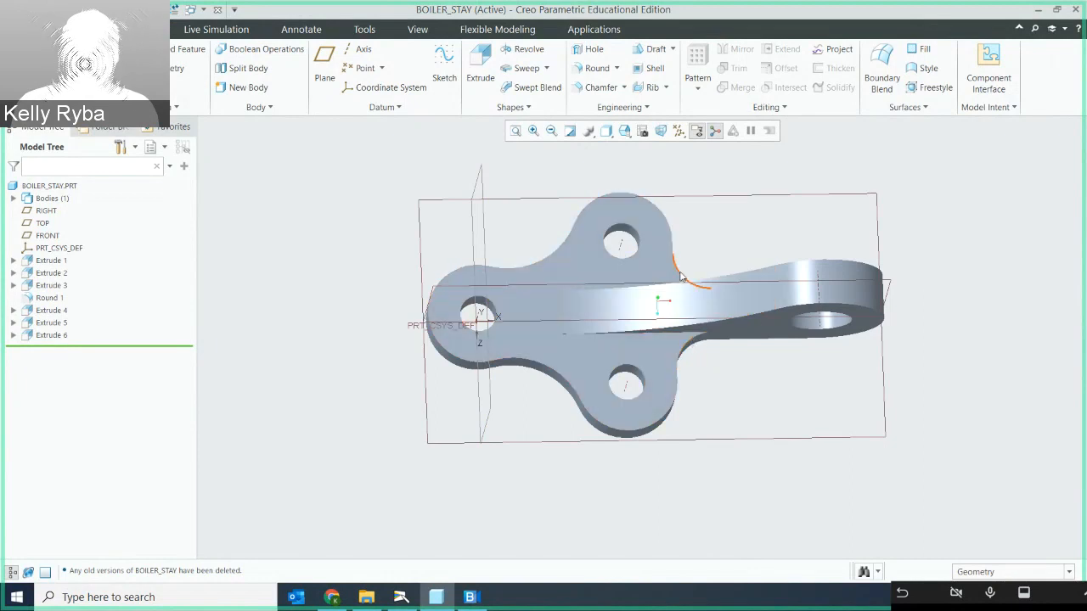
mouse_move(688, 357)
middle_mouse_down()
mouse_move(686, 335)
mouse_move(697, 344)
mouse_move(676, 350)
middle_mouse_up()
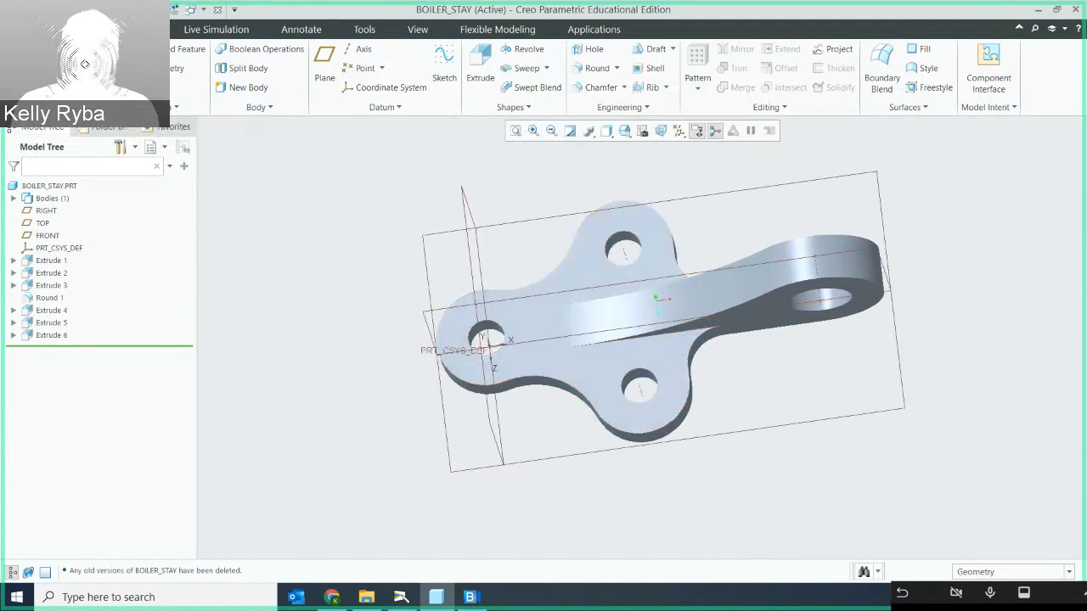
- Create a new solid part named BOILER_STAY_2 using the default template, and maximize its window
left_click(23, 30)
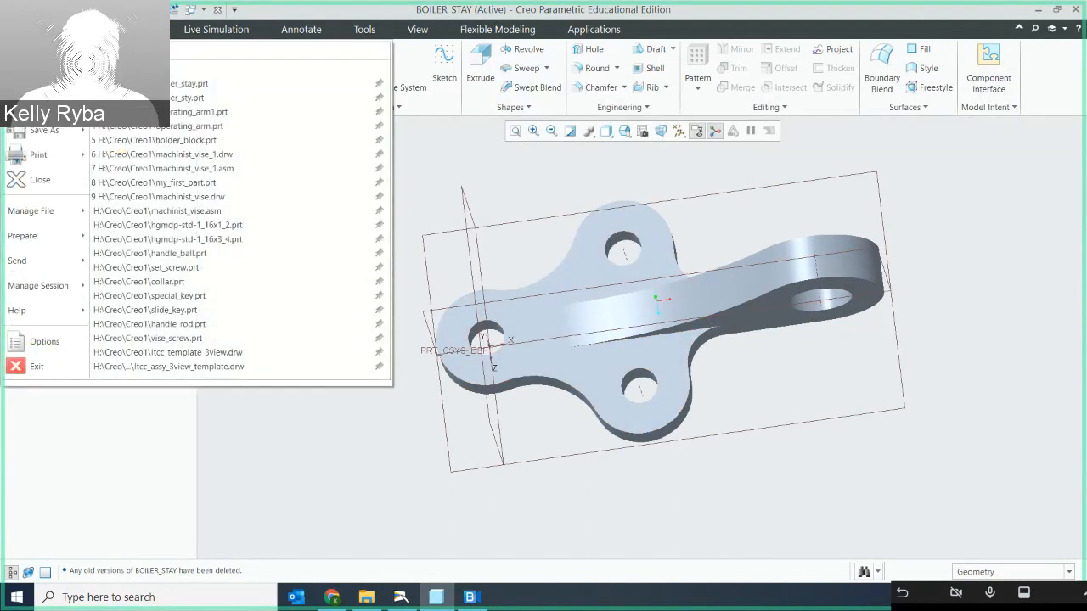
left_click(38, 55)
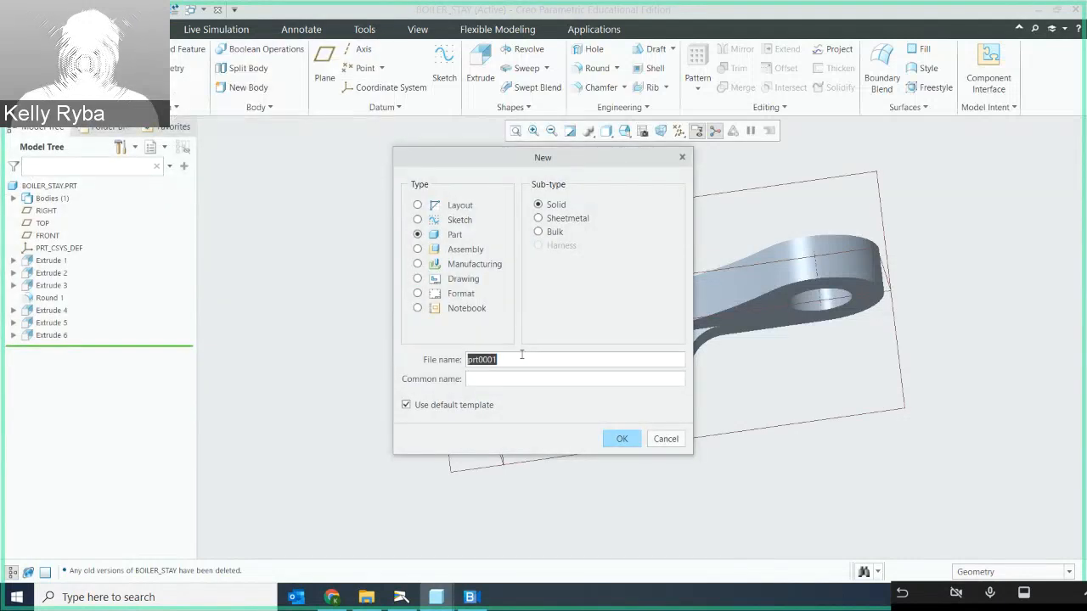
type("boil")
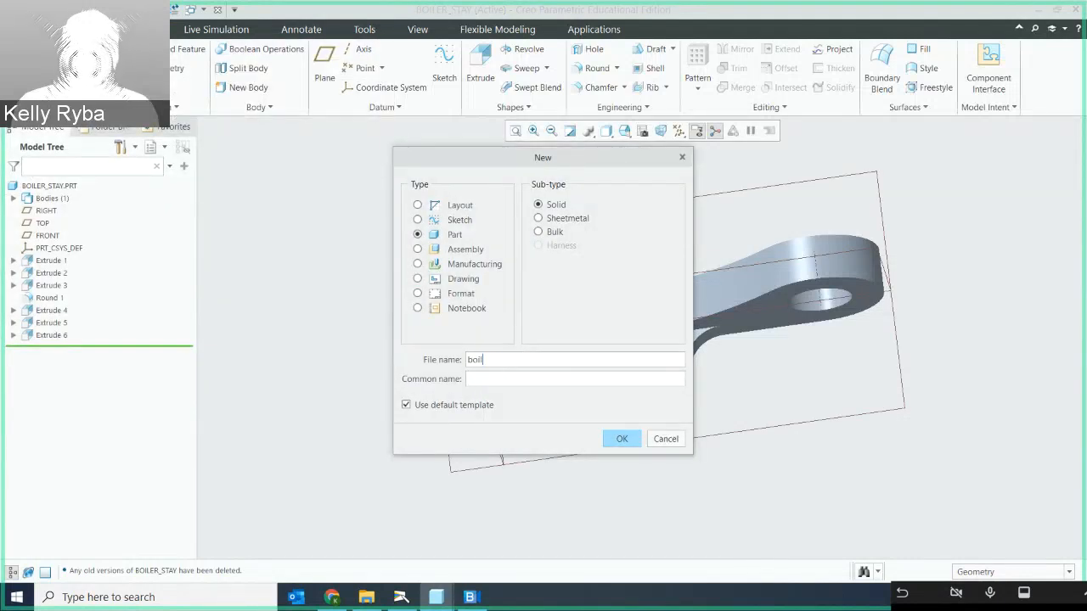
key("BackSpace")
key("BackSpace")
type("BOILER")
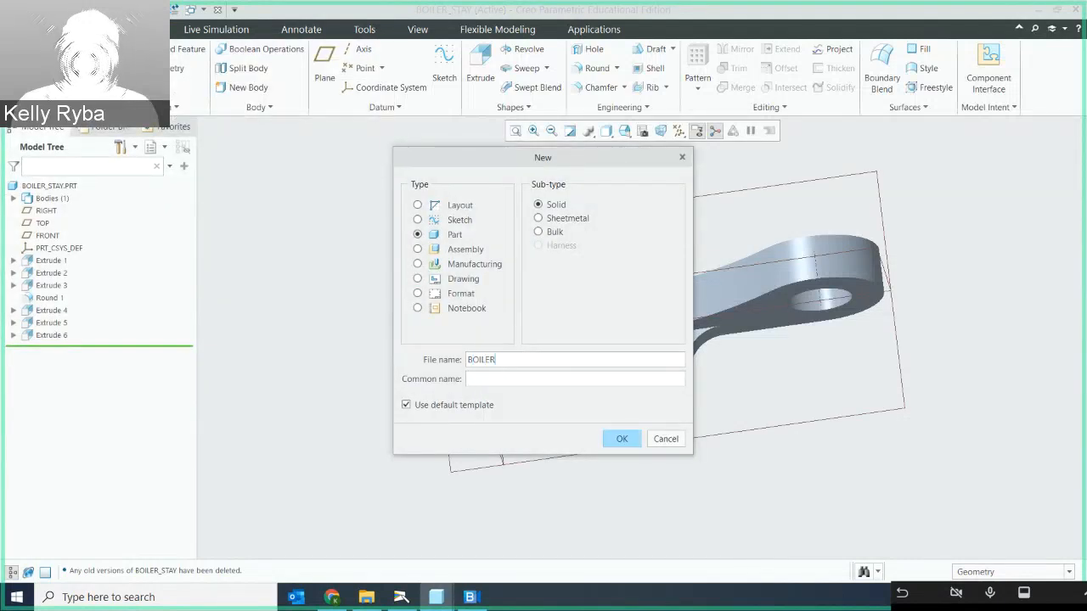
type("_STAY_2")
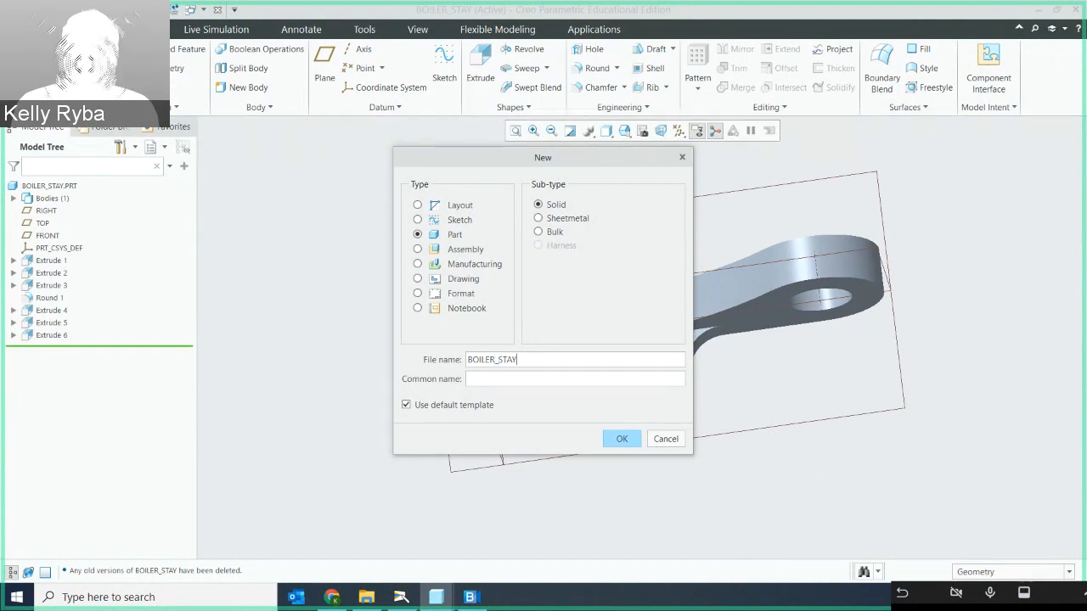
left_click(621, 444)
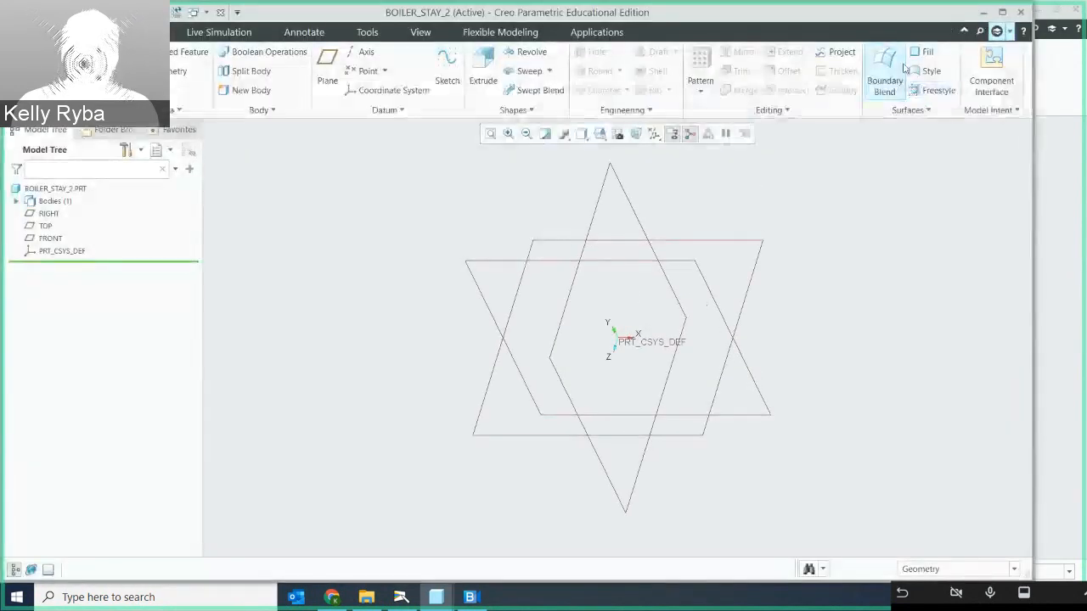
left_click(1003, 13)
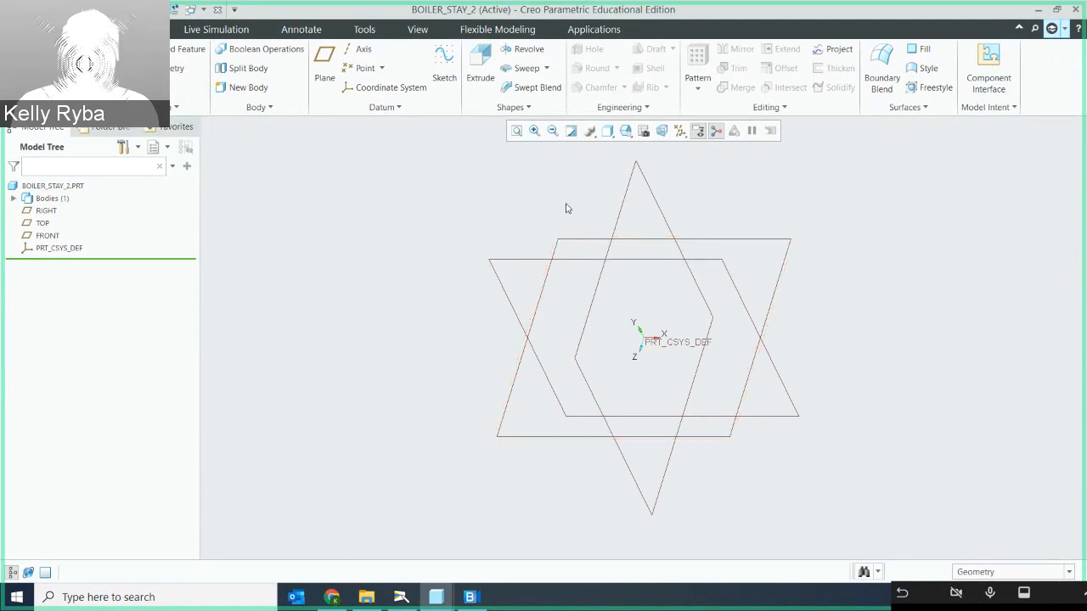
- Start an extrude sketch on the TOP datum plane with RIGHT as the right-facing reference, viewed square to the plane
left_click(480, 68)
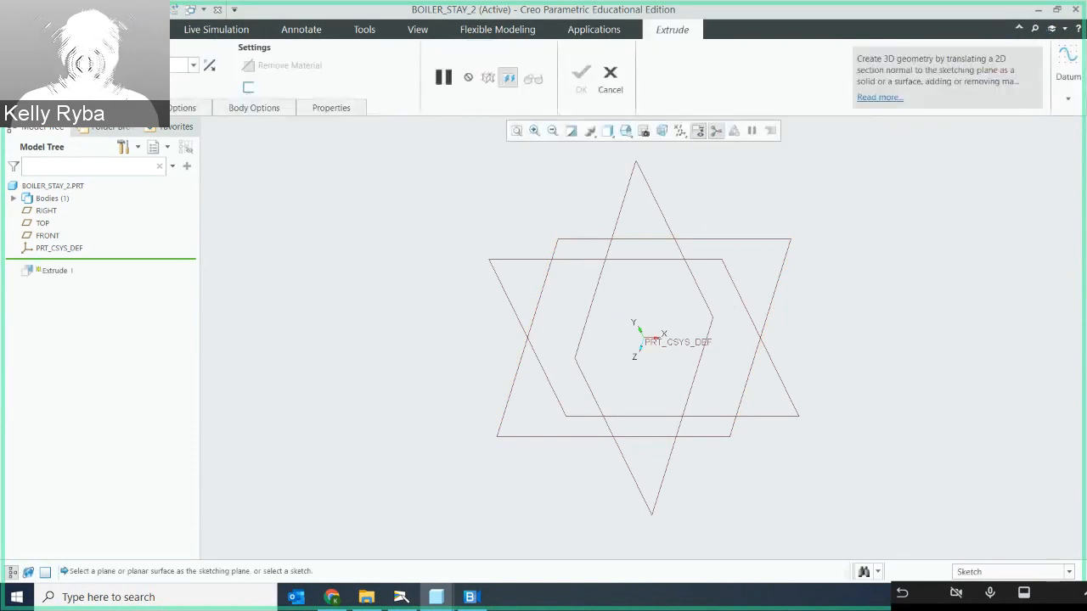
left_click(229, 156)
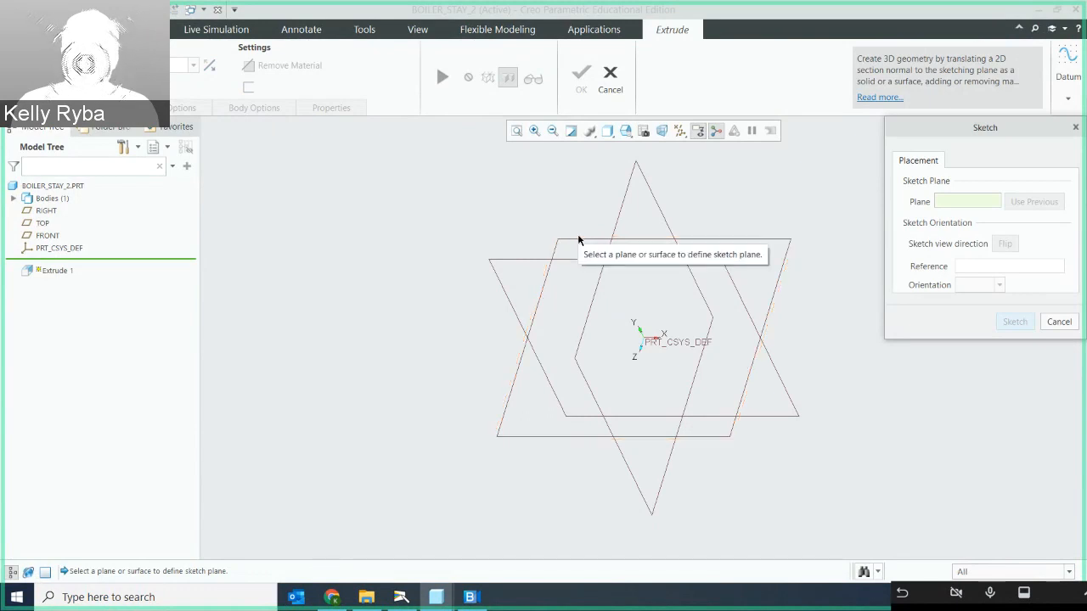
left_click(582, 244)
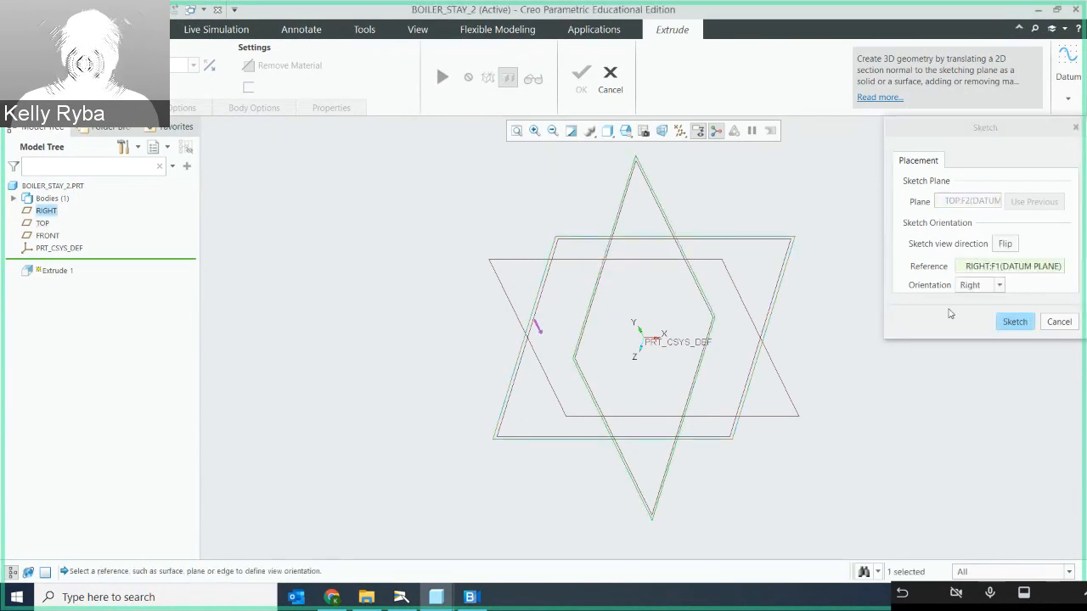
left_click(1015, 322)
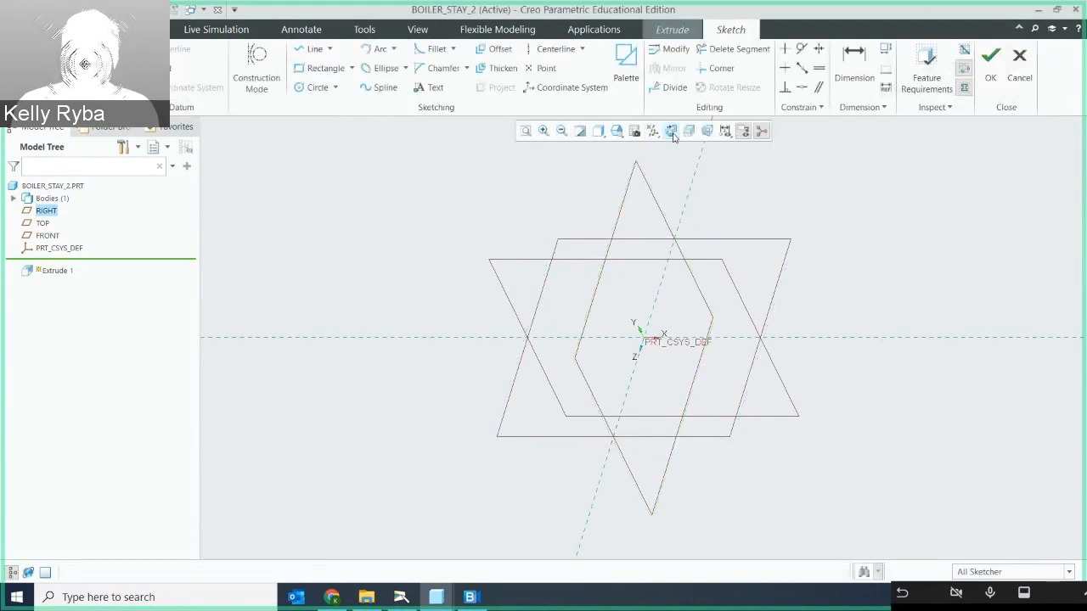
left_click(673, 133)
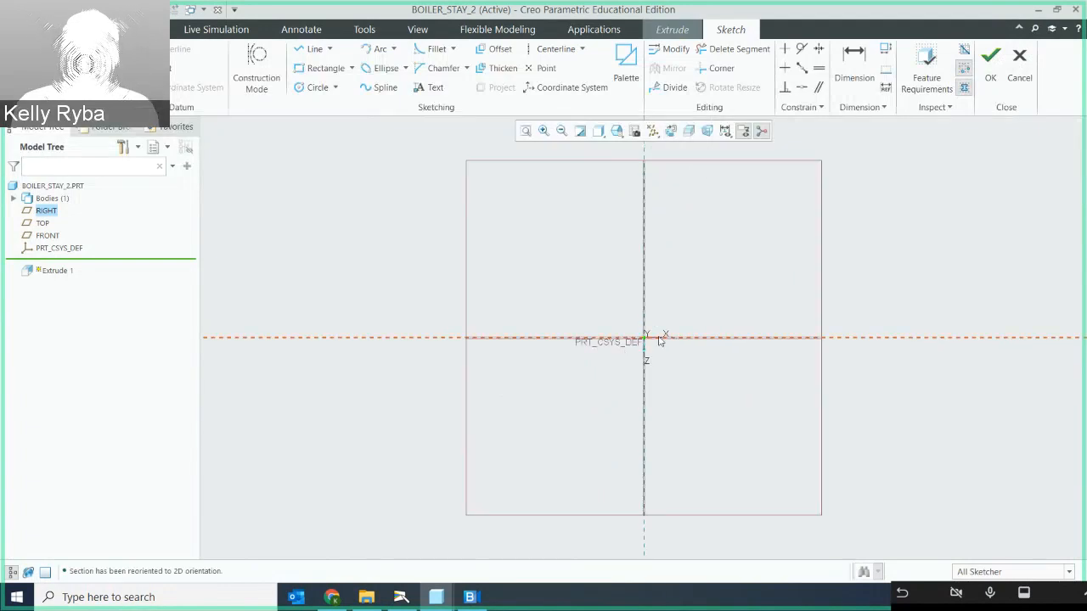
- Sketch a circle centred on the origin and set its diameter to 1.375 inches
scroll(654, 340, "down", 5)
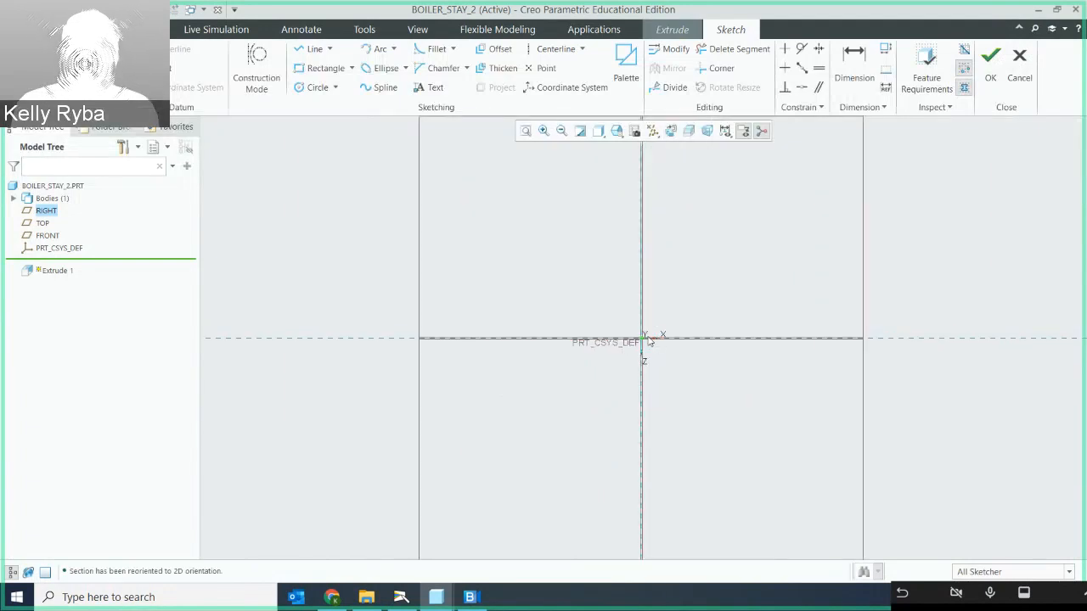
scroll(631, 333, "down", 5)
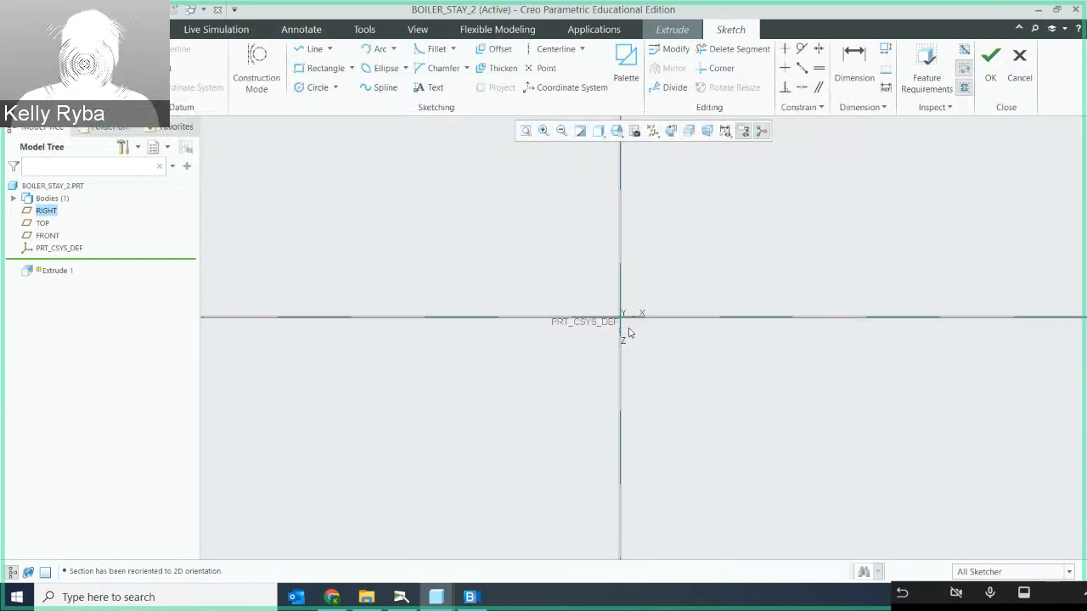
scroll(623, 294, "down", 1)
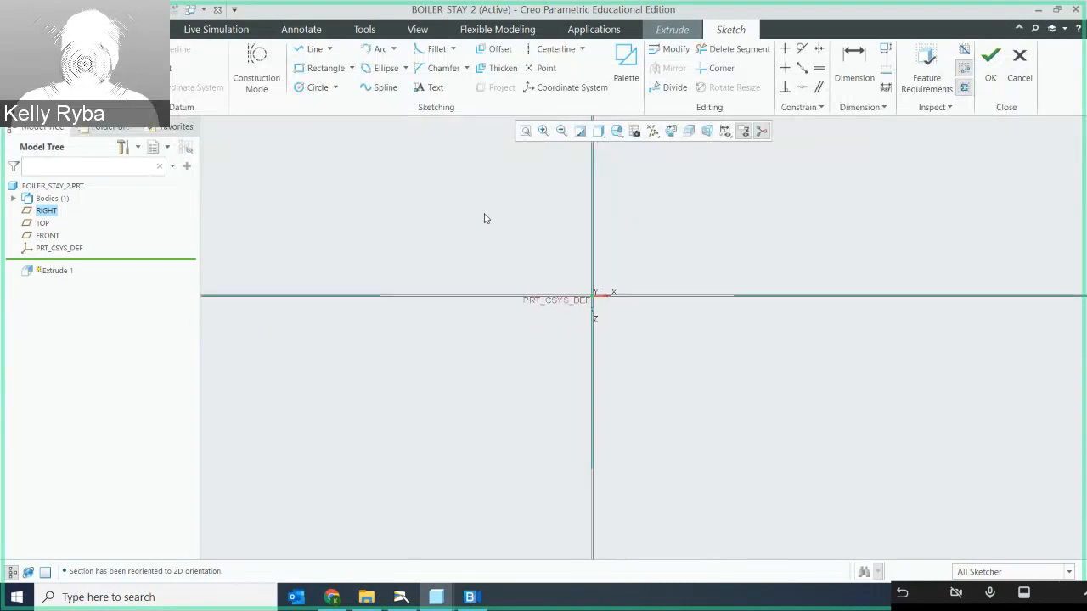
left_click(311, 88)
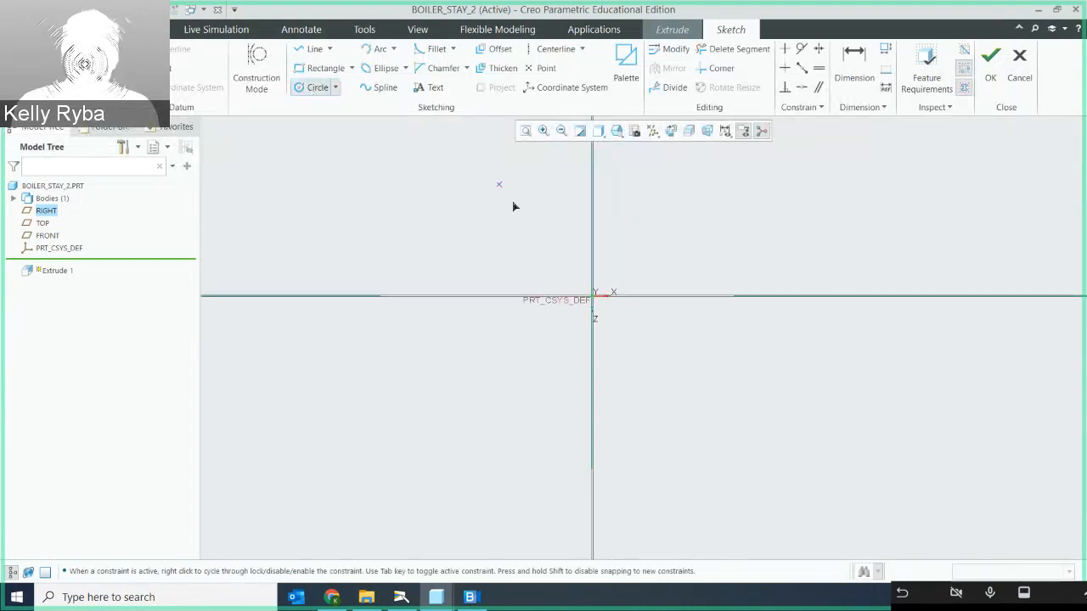
left_click(591, 297)
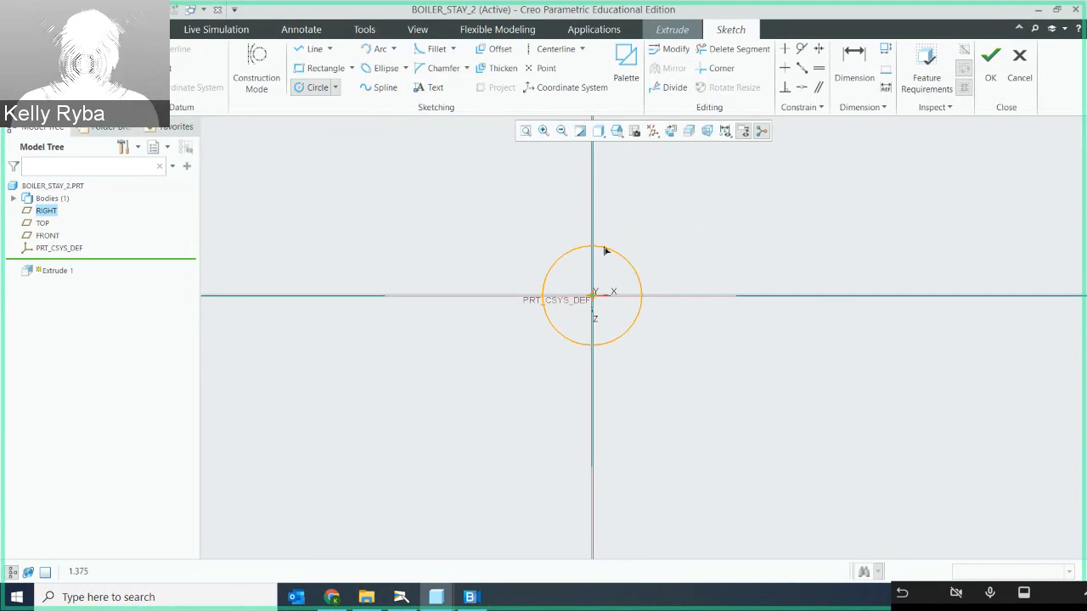
left_click(550, 248)
middle_click(501, 233)
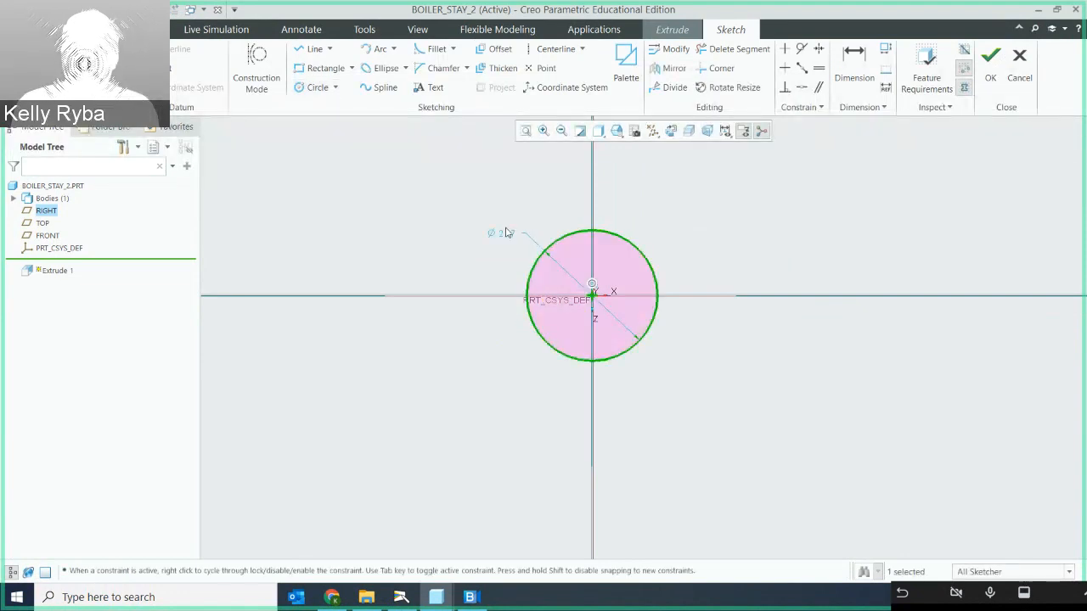
double_click(501, 233)
type("1.3")
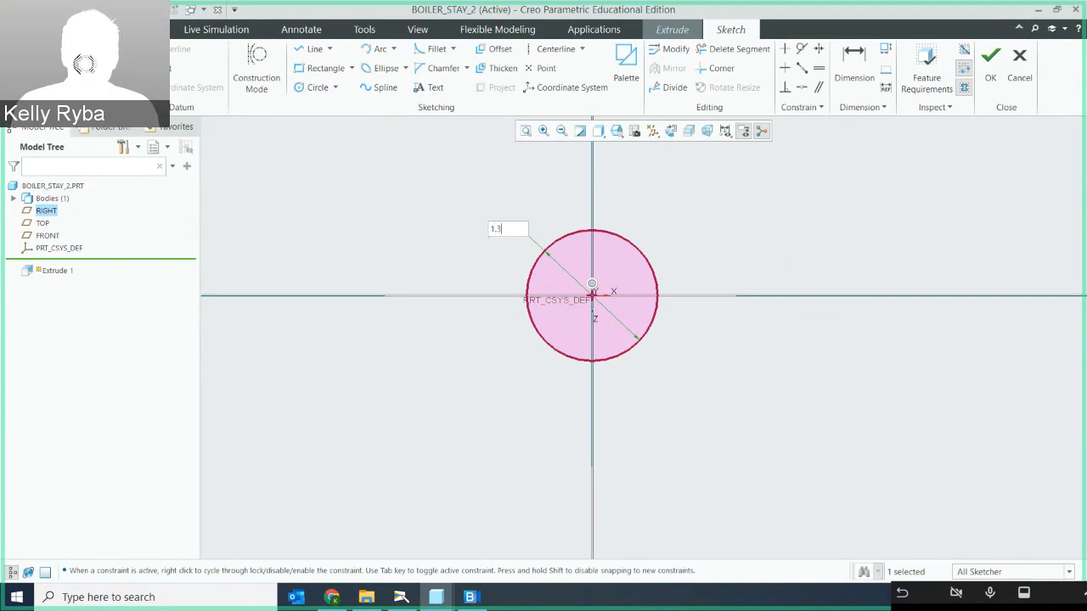
type("75")
key("Return")
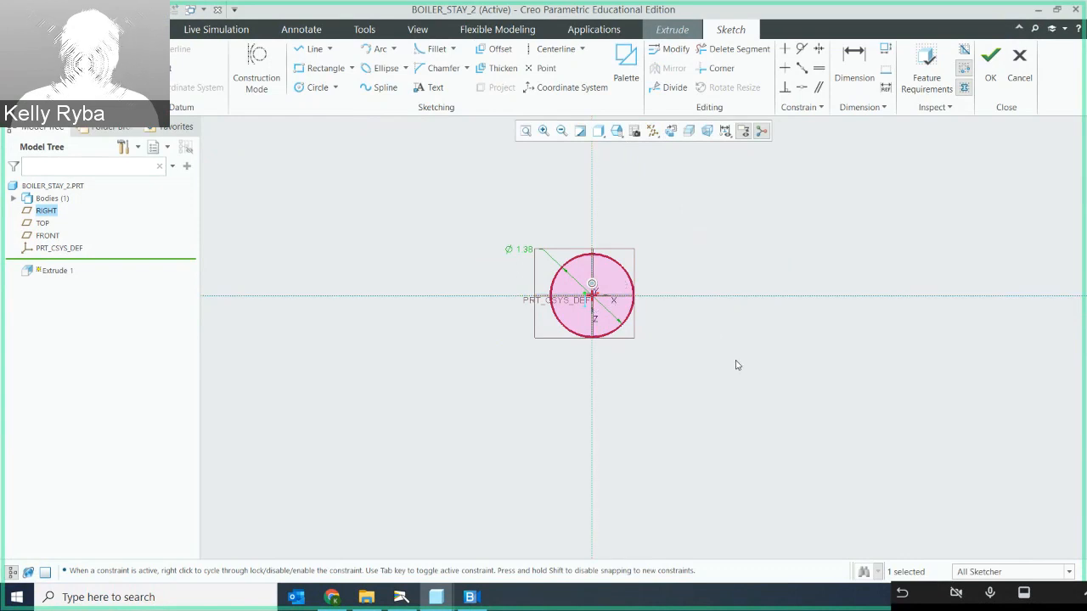
- Sketch a second circle of equal size, centred about 2.1 inches right of and 1.2 inches below the origin
left_click(318, 88)
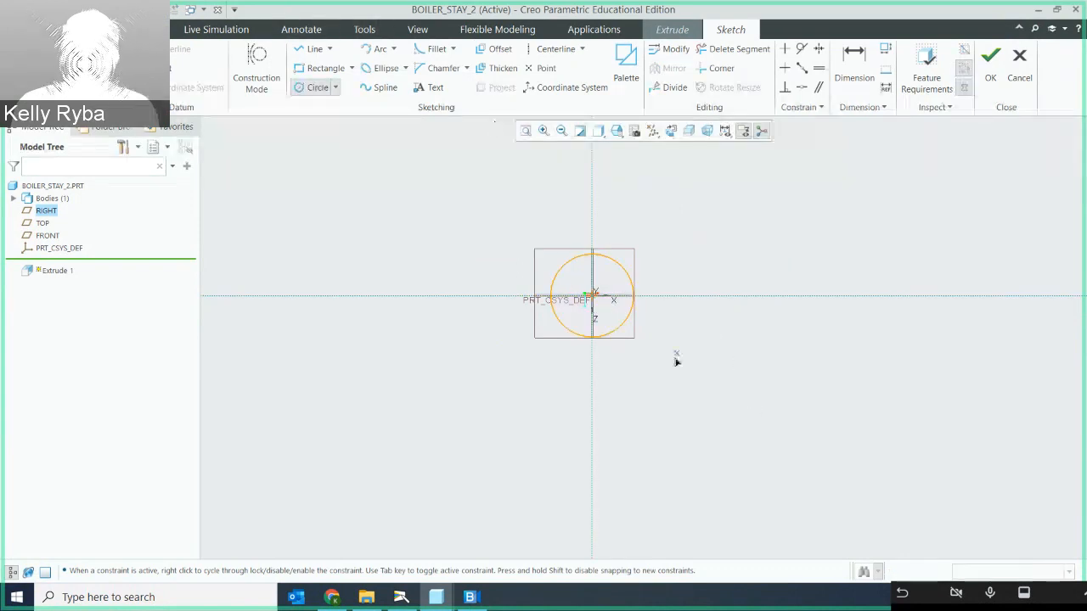
left_click(721, 369)
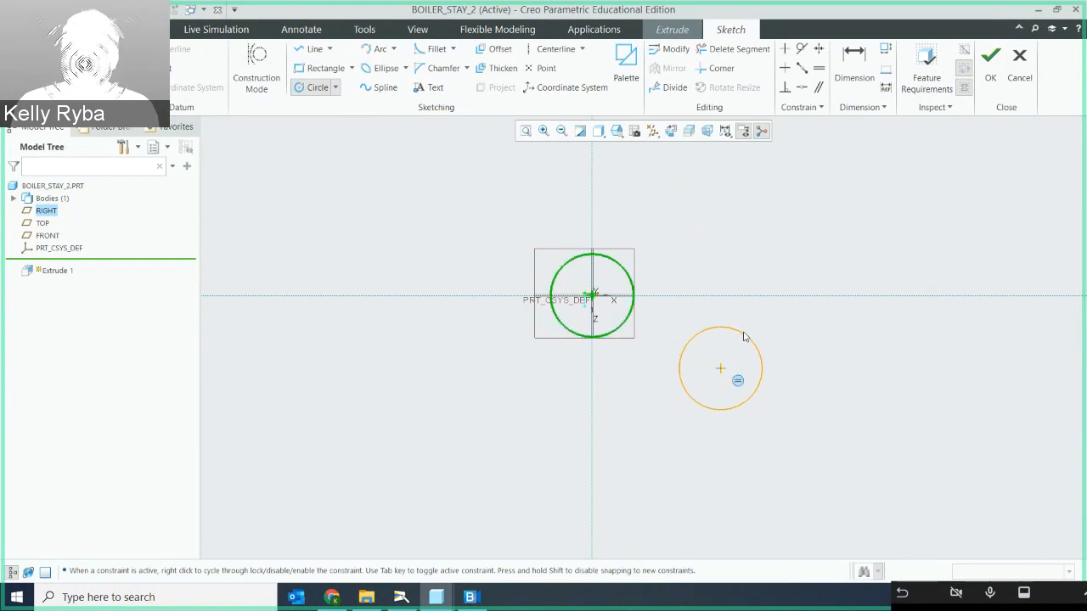
left_click(744, 337)
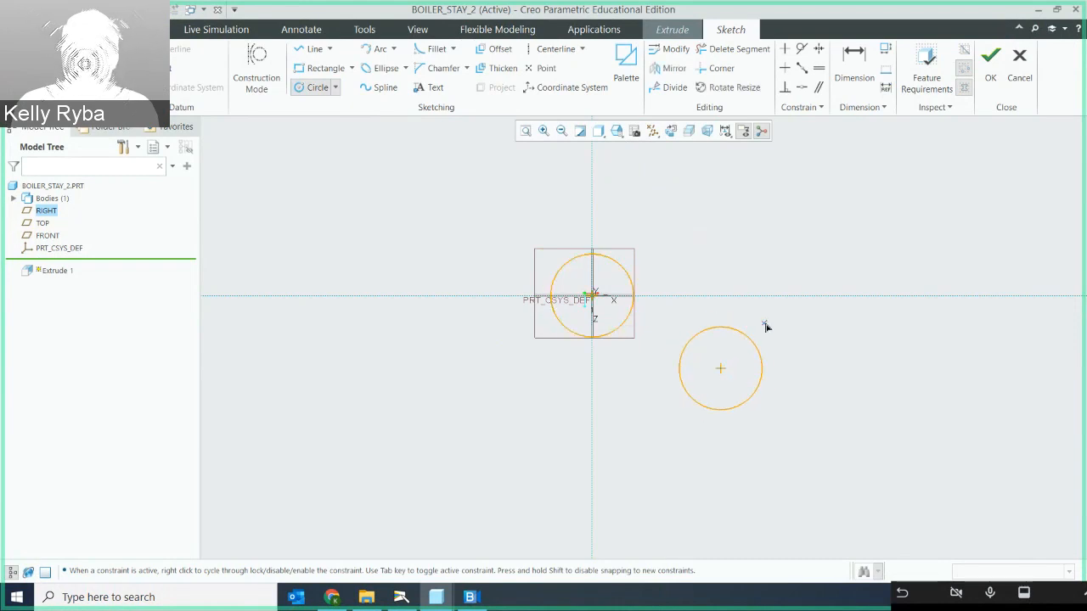
middle_click(817, 356)
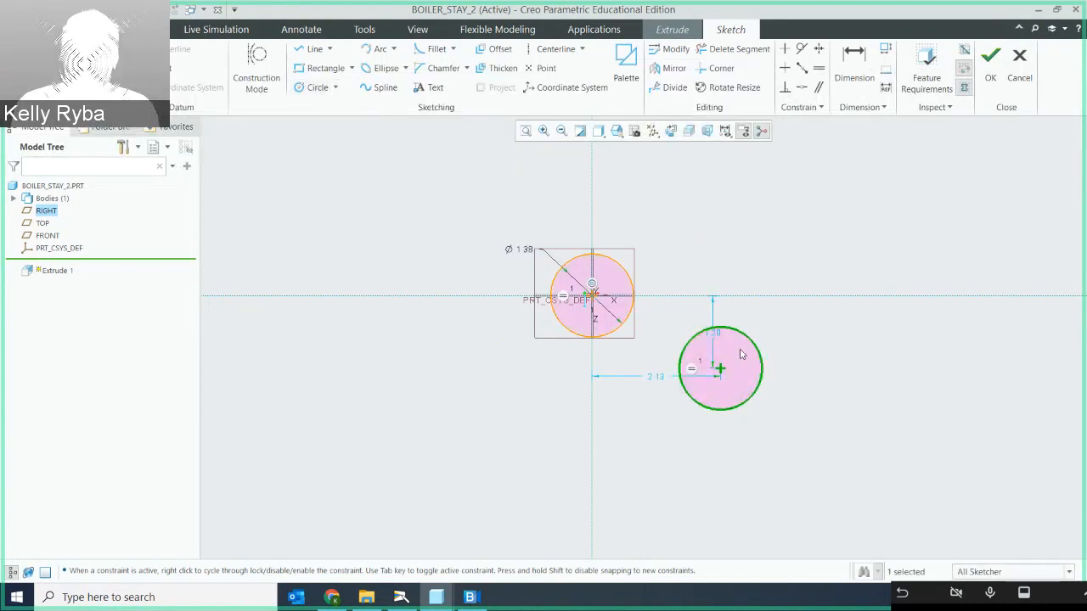
- Set the second circle's centre 2 inches horizontally and 1 inch vertically from the origin
left_click(660, 380)
double_click(660, 379)
type("2")
key("Return")
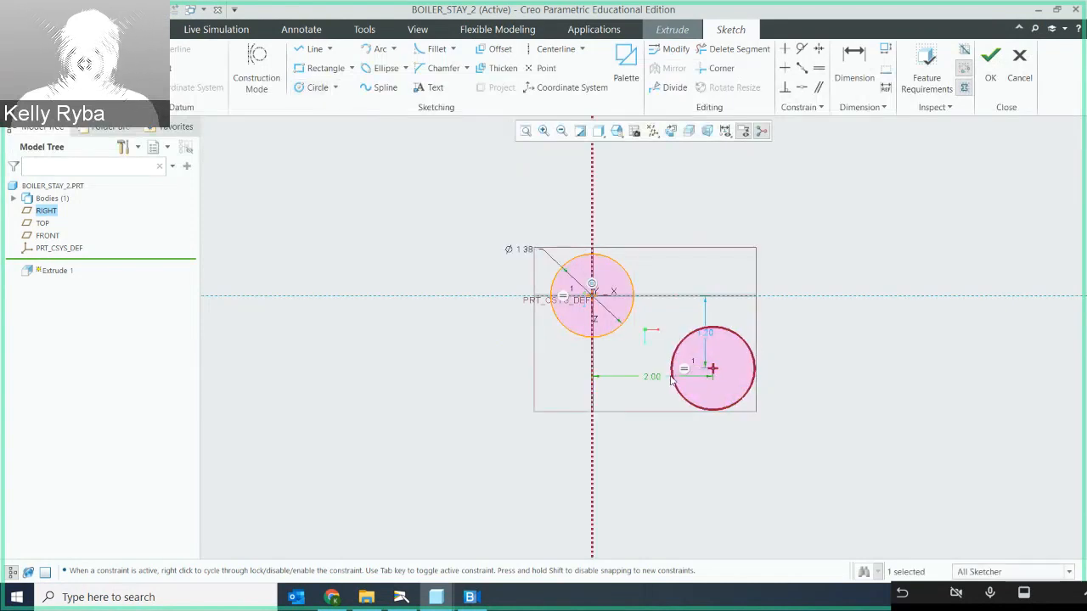
double_click(708, 334)
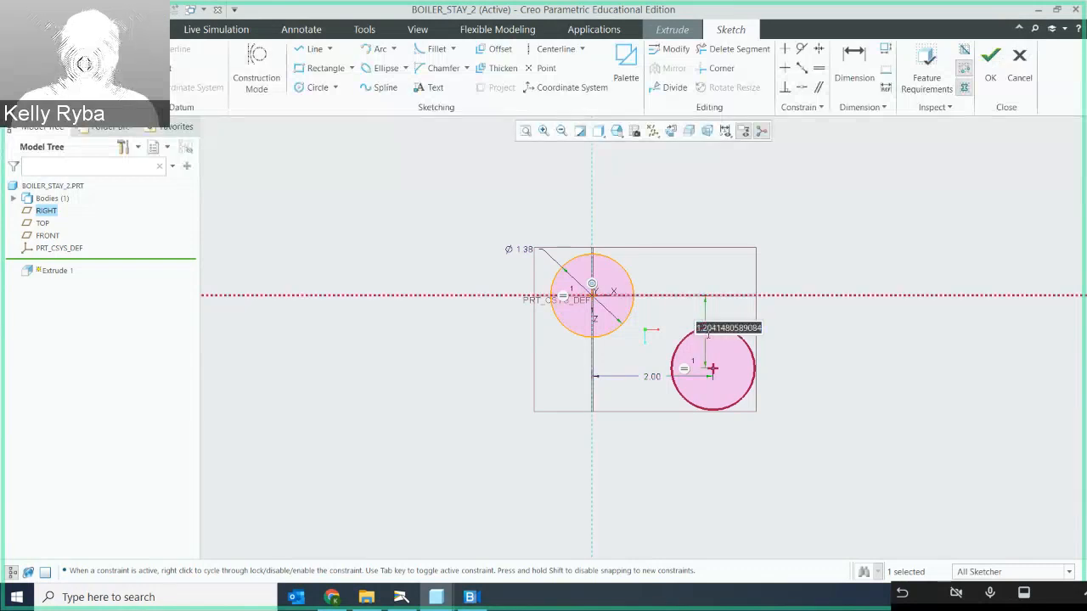
type("1")
key("Return")
left_click(810, 352)
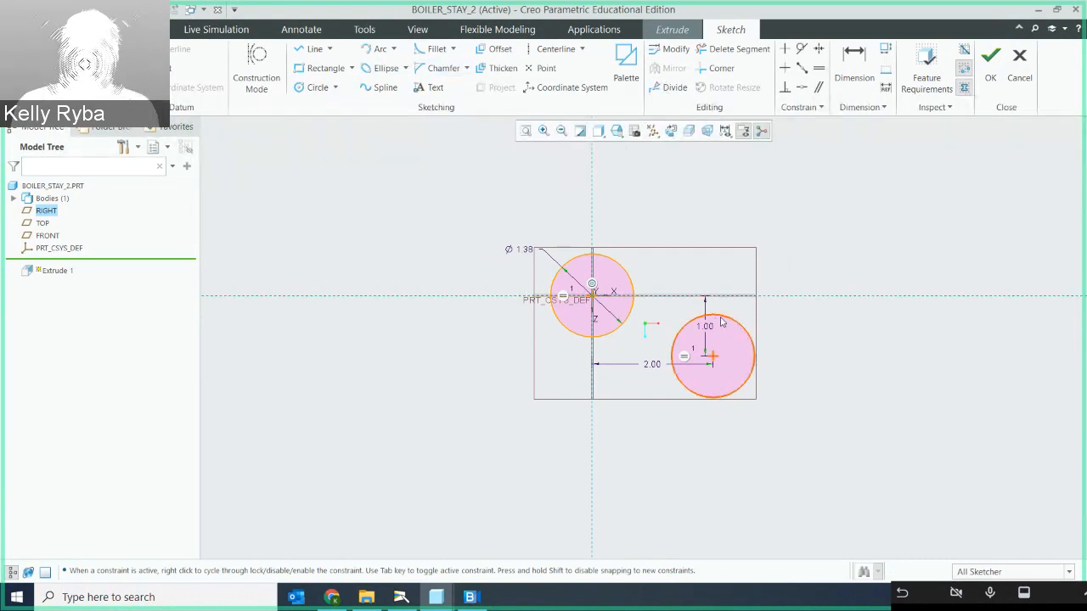
- Mirror the circle below the horizontal reference about that reference to create a matching circle above it
left_click(722, 321)
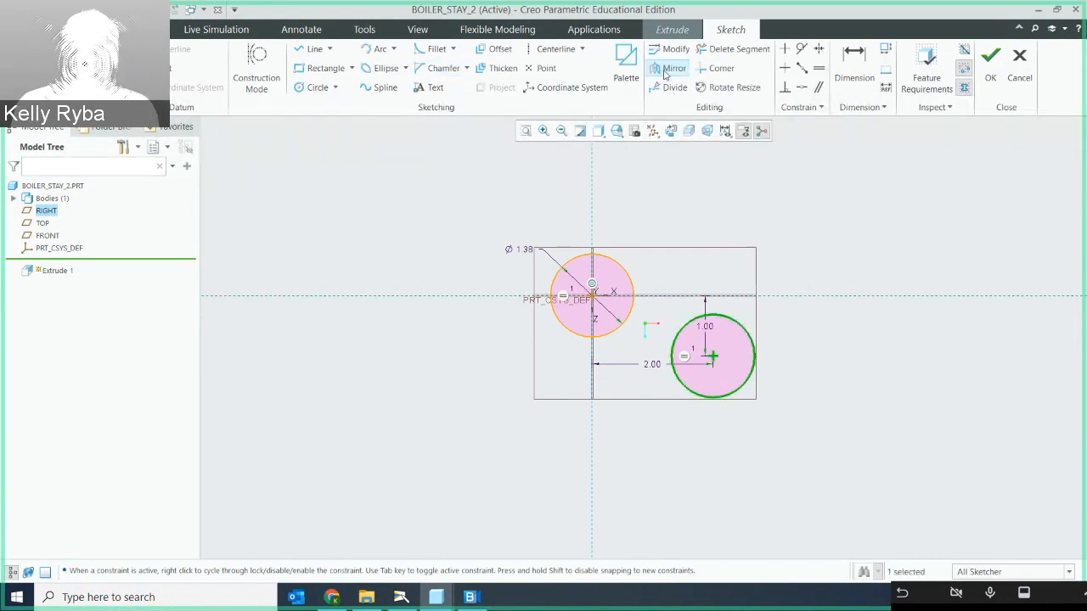
left_click(667, 70)
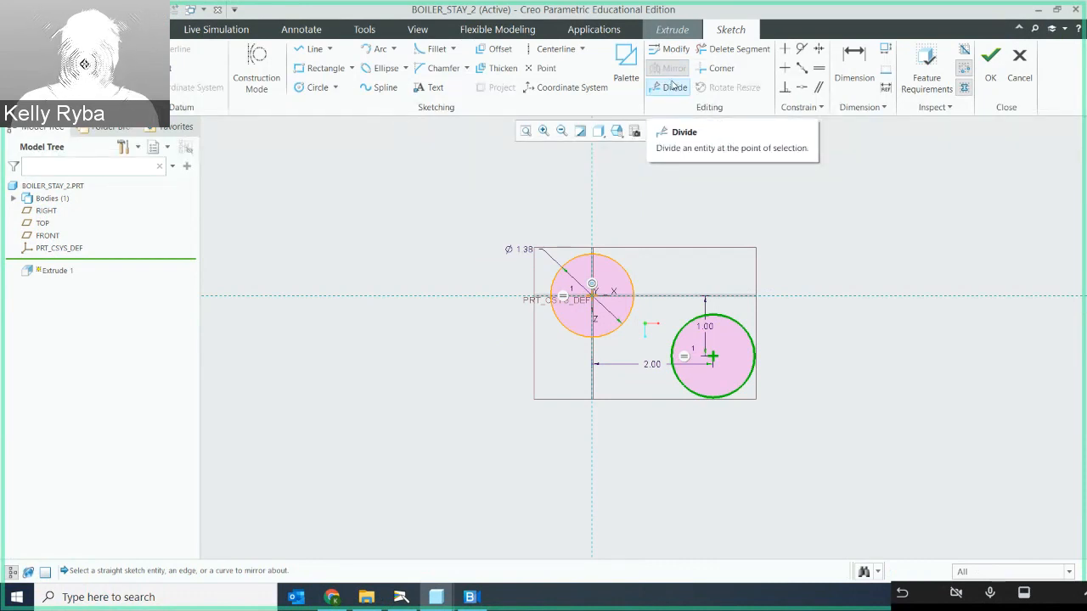
left_click(789, 297)
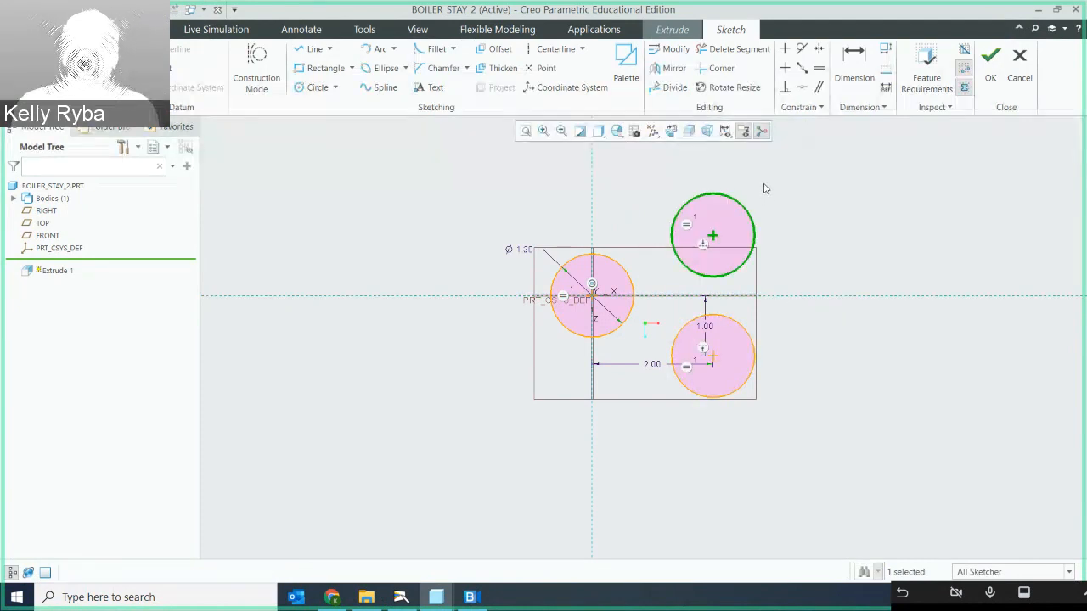
left_click(811, 212)
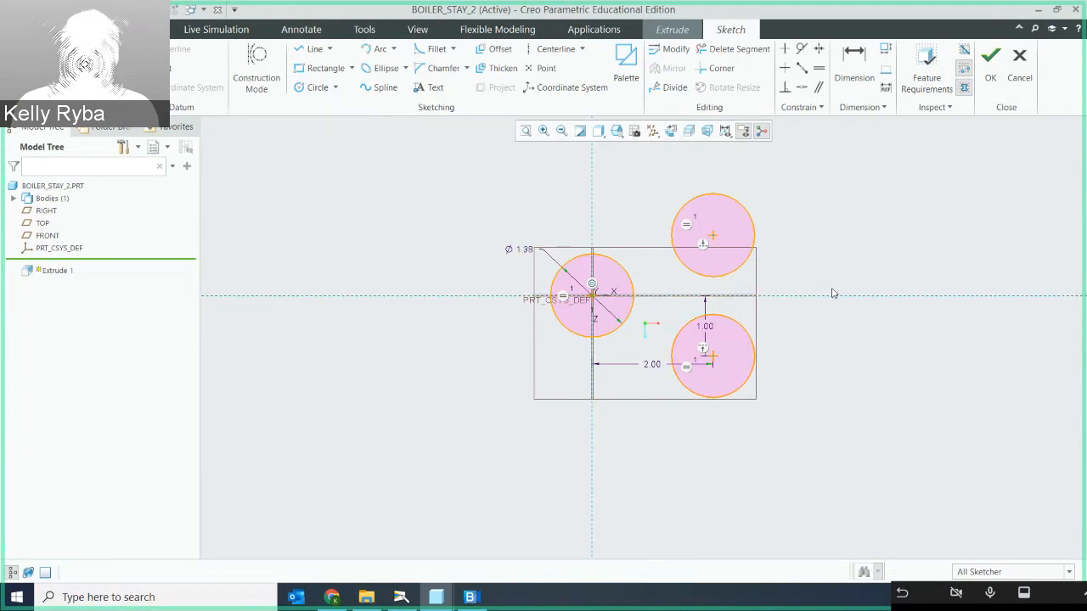
- Check the textbook's boiler stay drawing and the finished BOILER_STAY model, and return to the BOILER_STAY_2 sketch
left_click(401, 597)
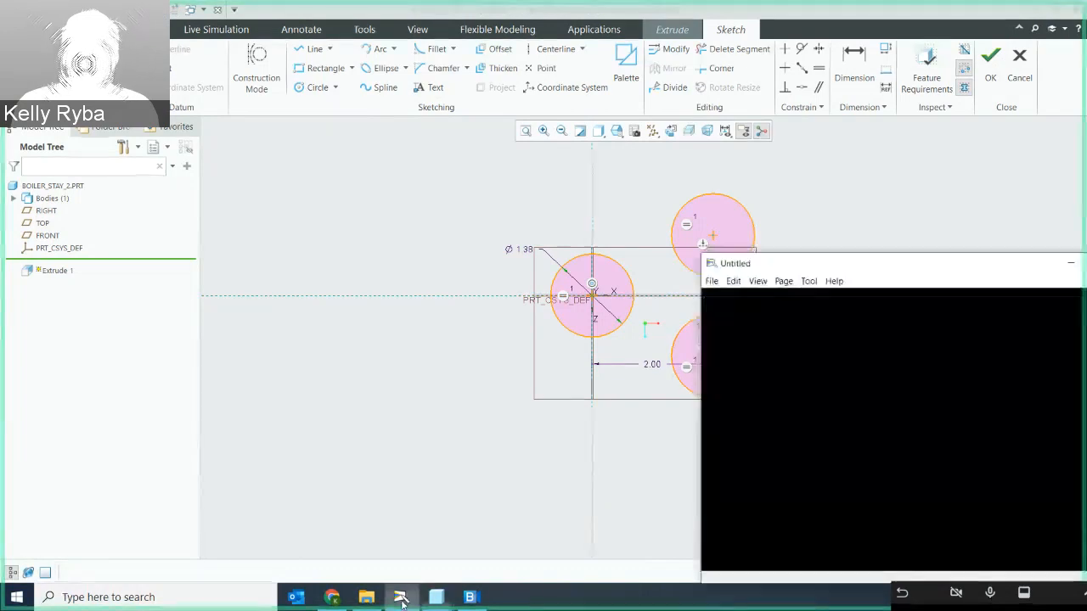
left_click(56, 575)
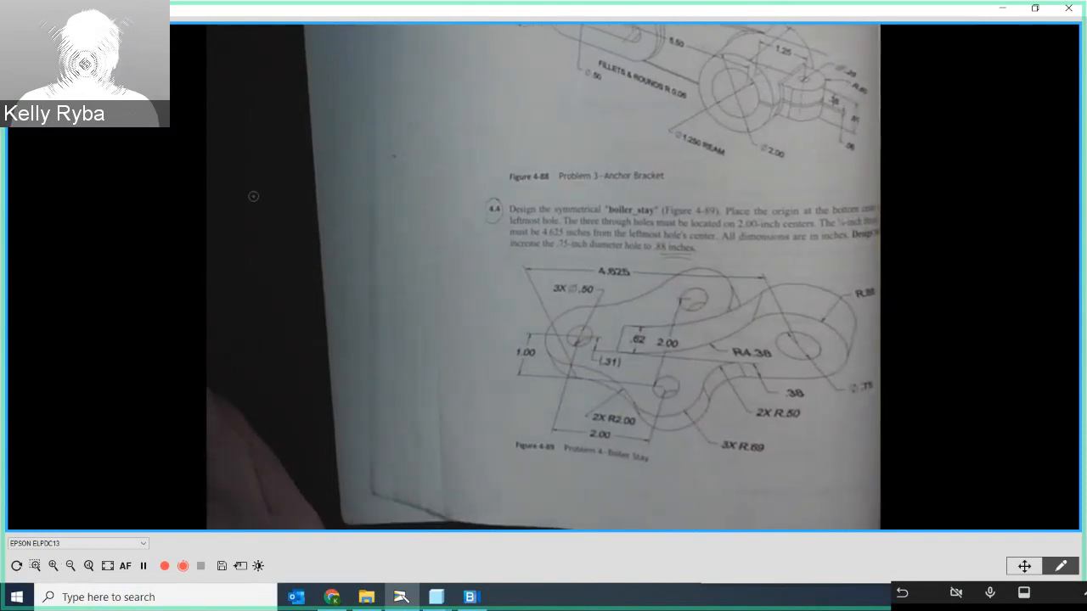
mouse_move(436, 597)
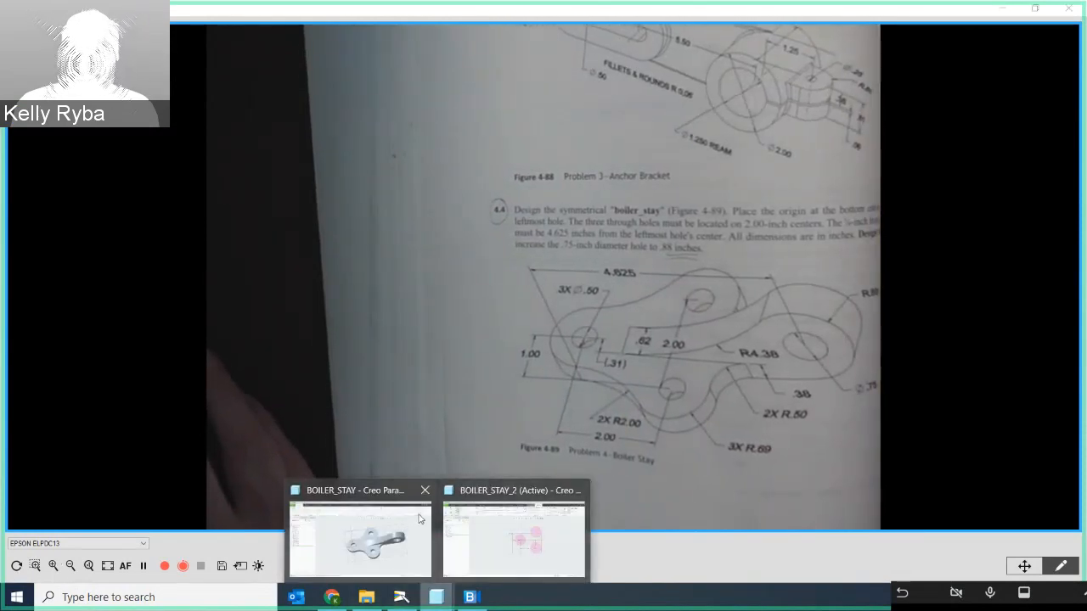
left_click(416, 517)
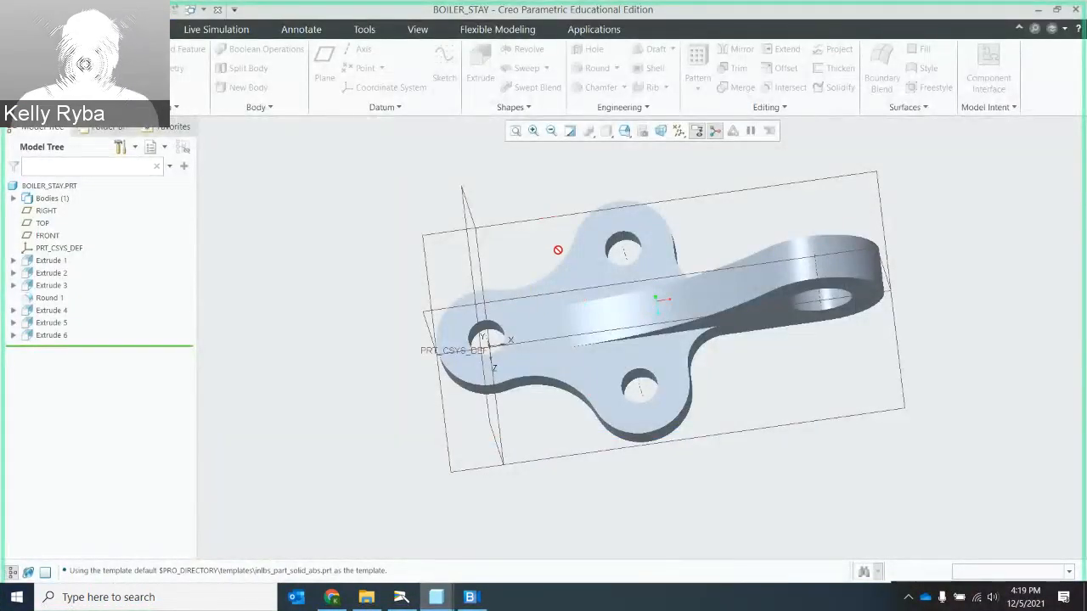
left_click(435, 597)
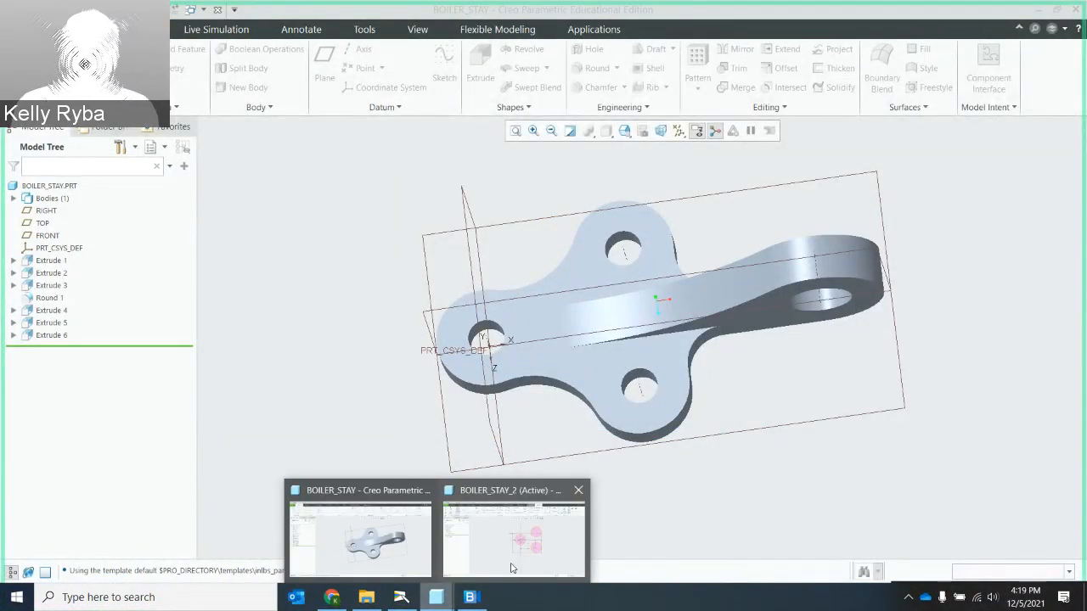
left_click(512, 565)
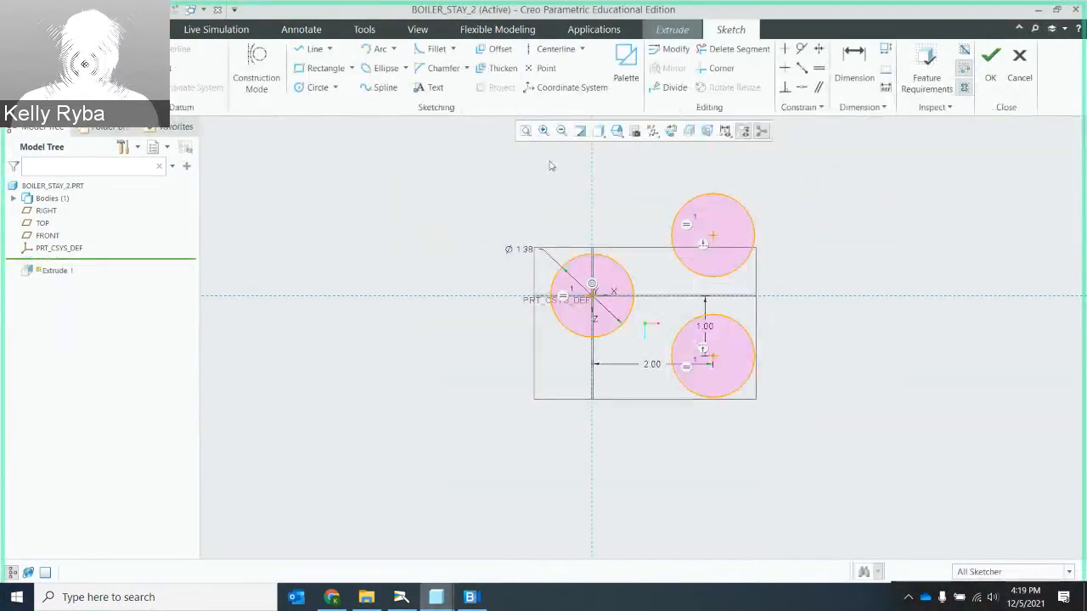
- Sketch a circle centred about 0.5 inches left of and 2.7 inches below the origin, and set its diameter to 4 inches
left_click(315, 88)
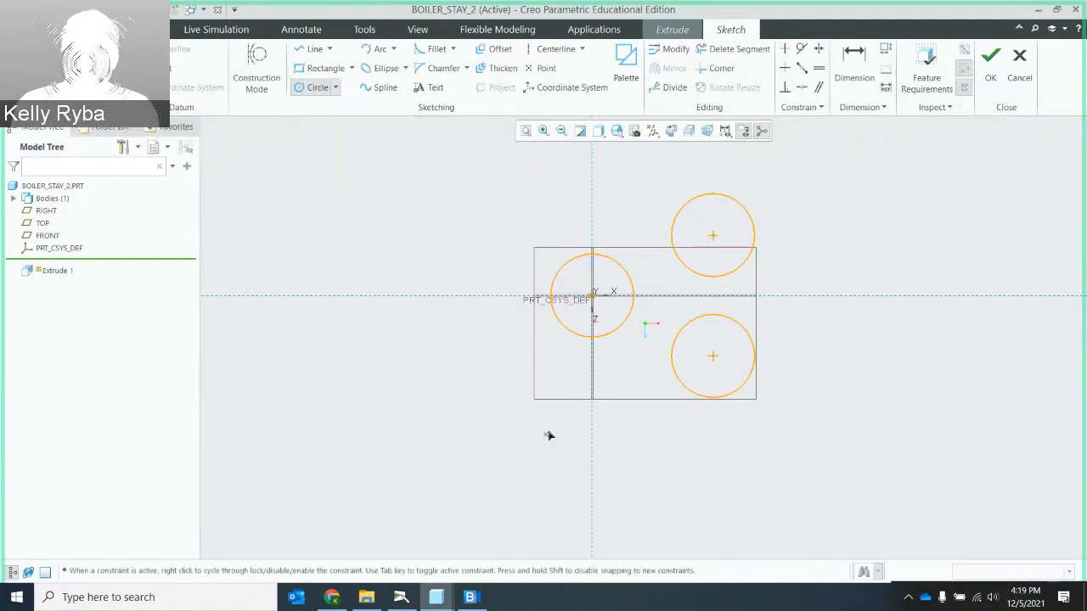
left_click(559, 457)
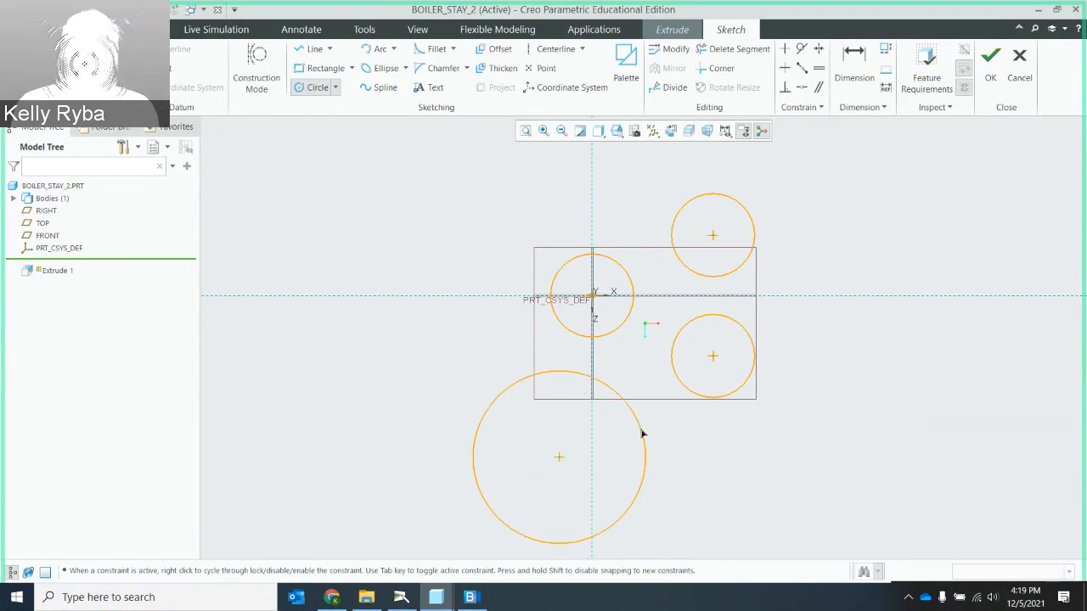
left_click(644, 427)
middle_click(661, 427)
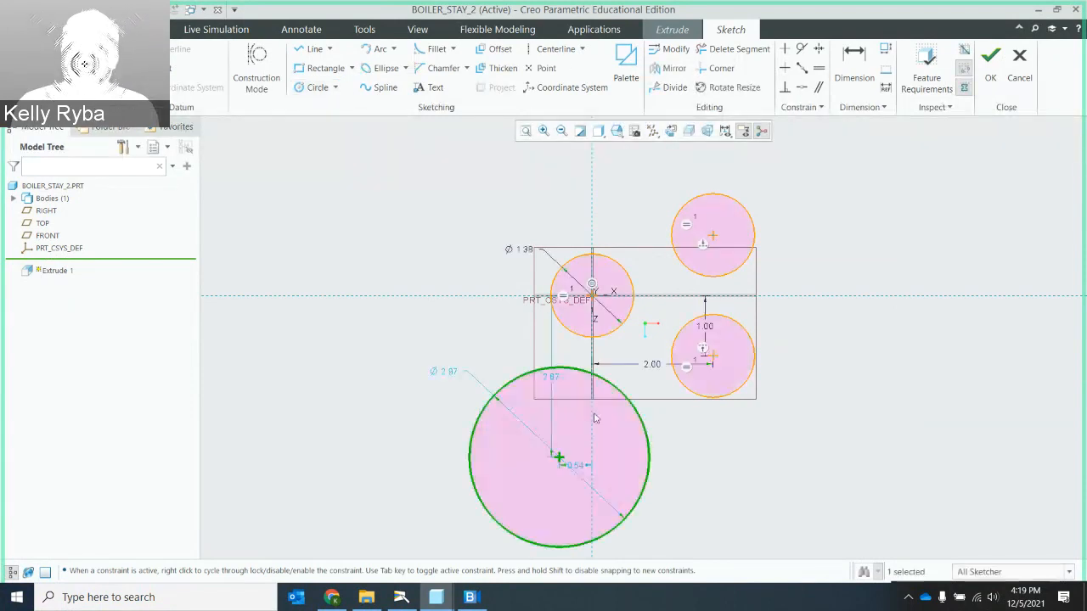
double_click(449, 373)
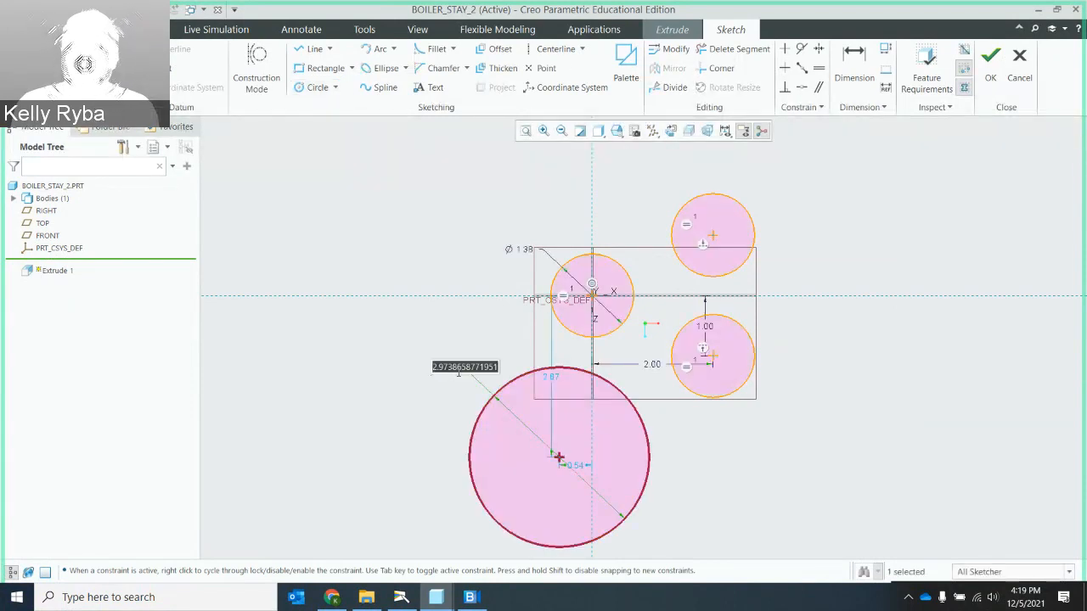
type("4")
key("Return")
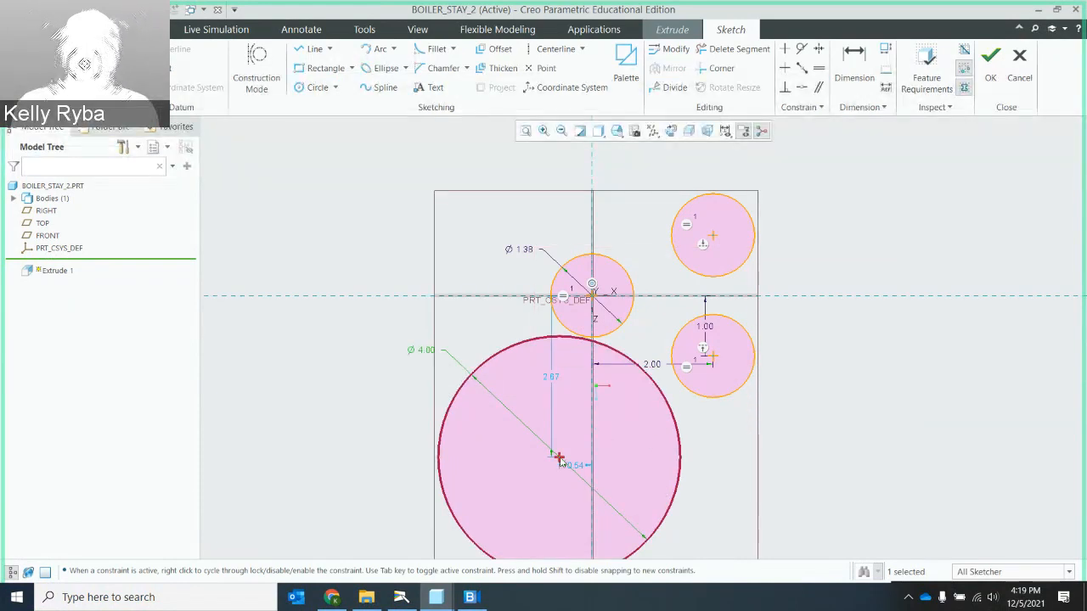
- Move the 4-inch circle slightly closer to the vertical reference and make it tangent to the origin circle and the lower offset circle
mouse_move(559, 460)
left_mouse_down()
mouse_move(581, 474)
mouse_move(579, 461)
left_mouse_up()
scroll(631, 367, "up", 1)
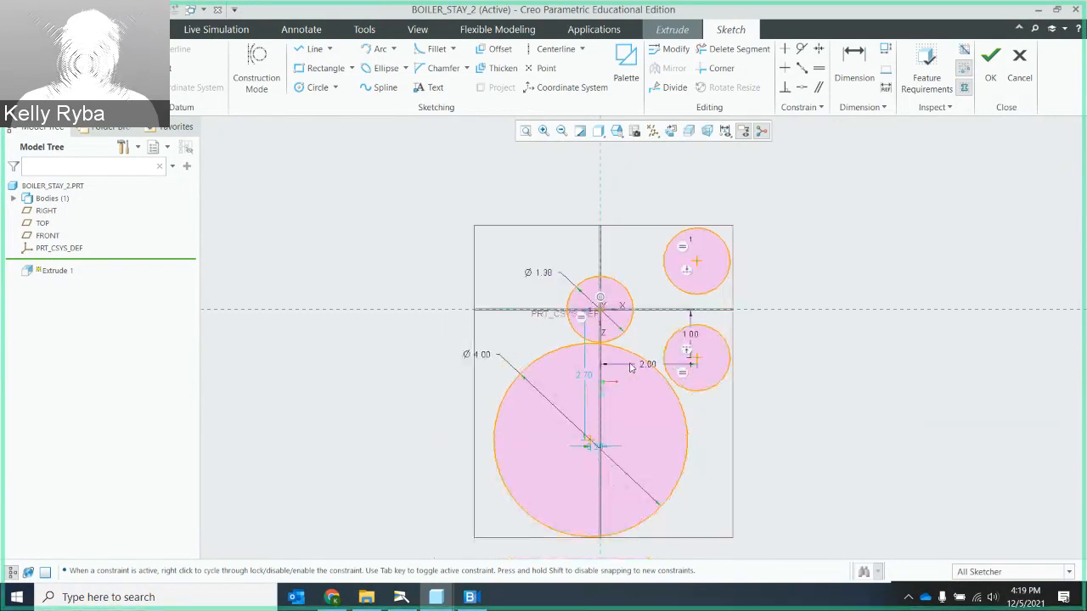
scroll(633, 364, "down", 3)
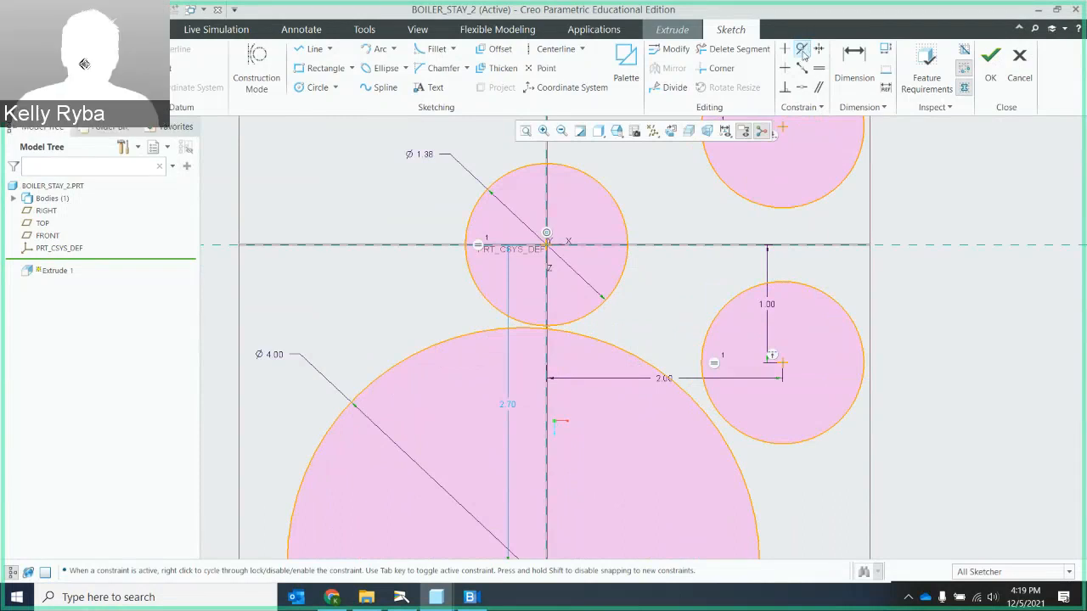
left_click(803, 52)
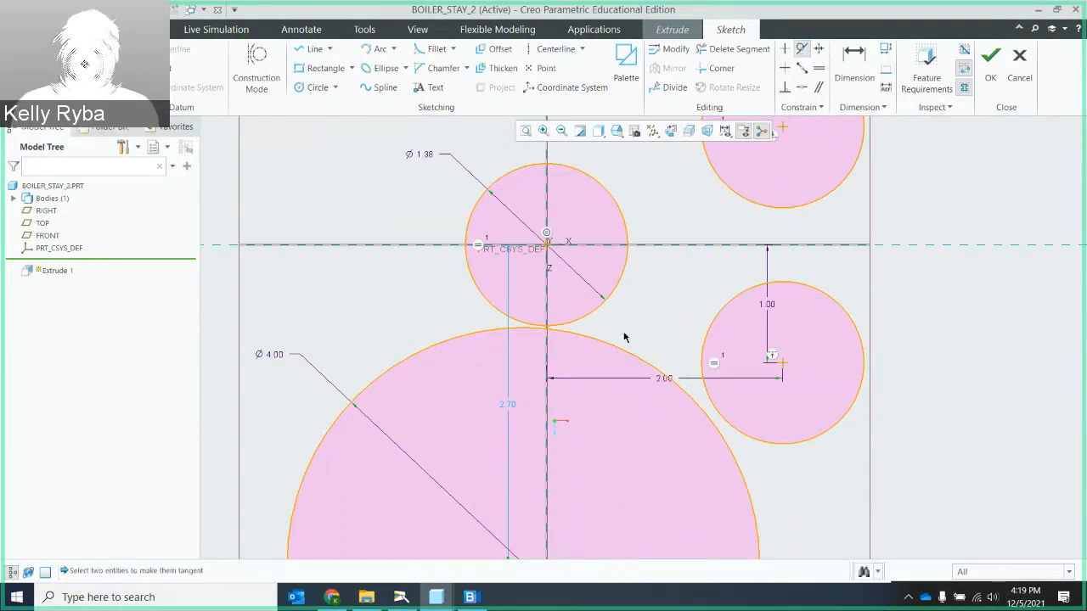
left_click(592, 341)
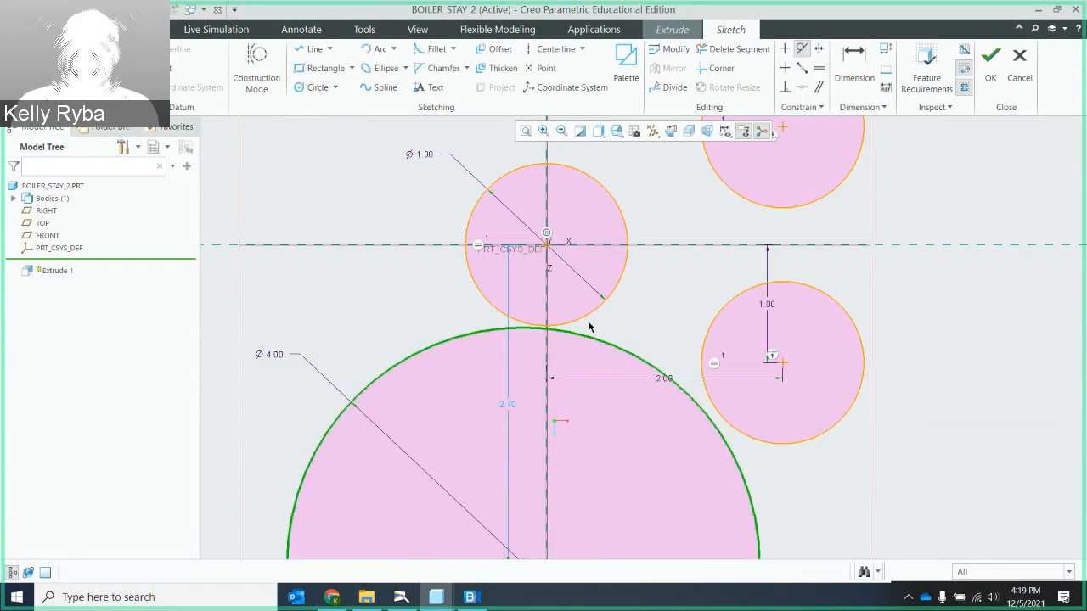
left_click(589, 321)
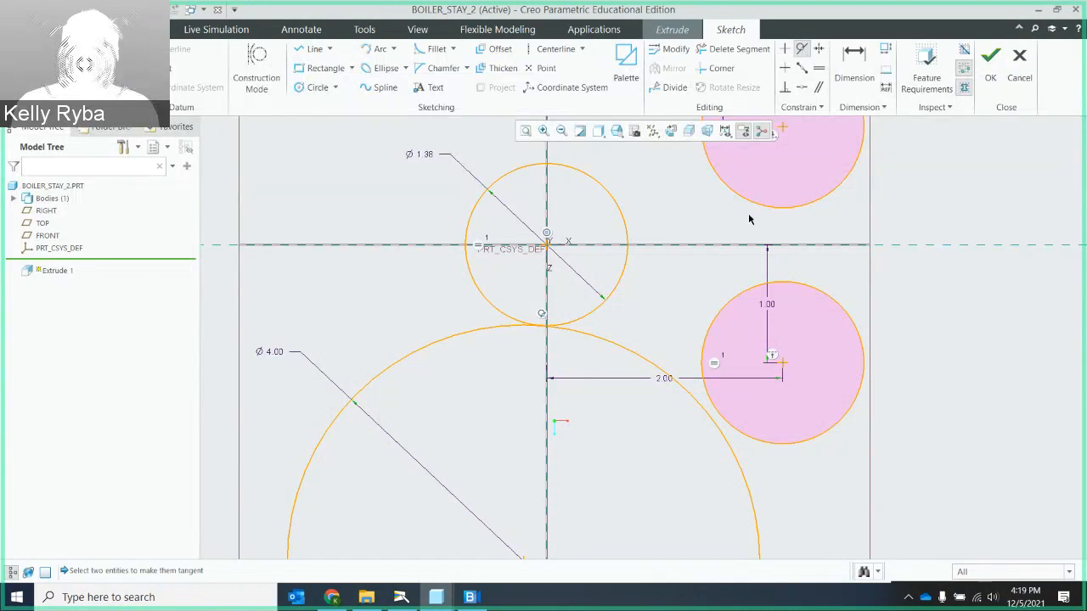
left_click(658, 364)
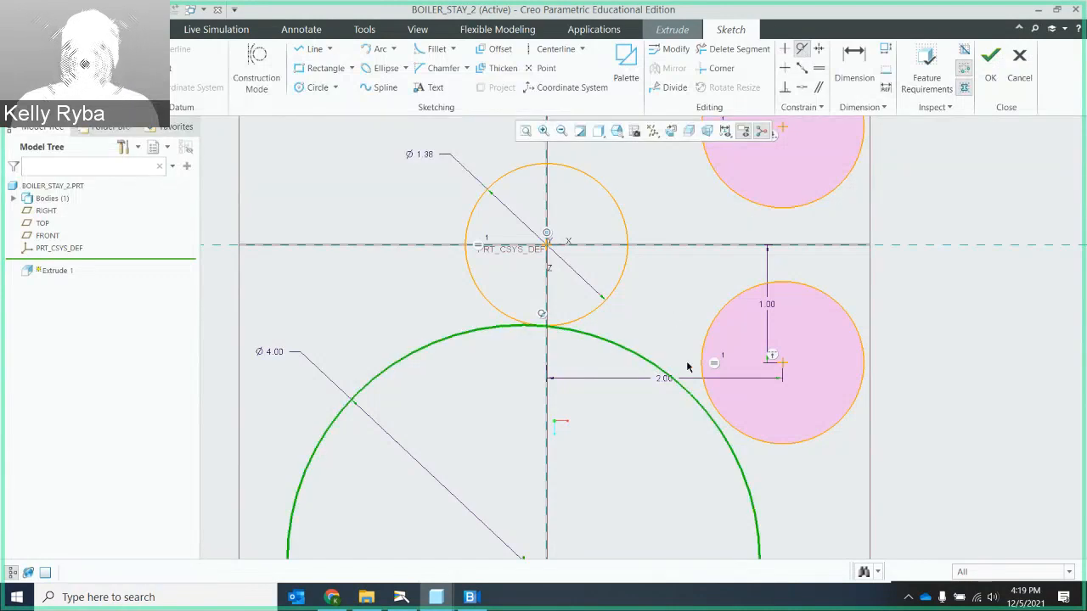
left_click(700, 363)
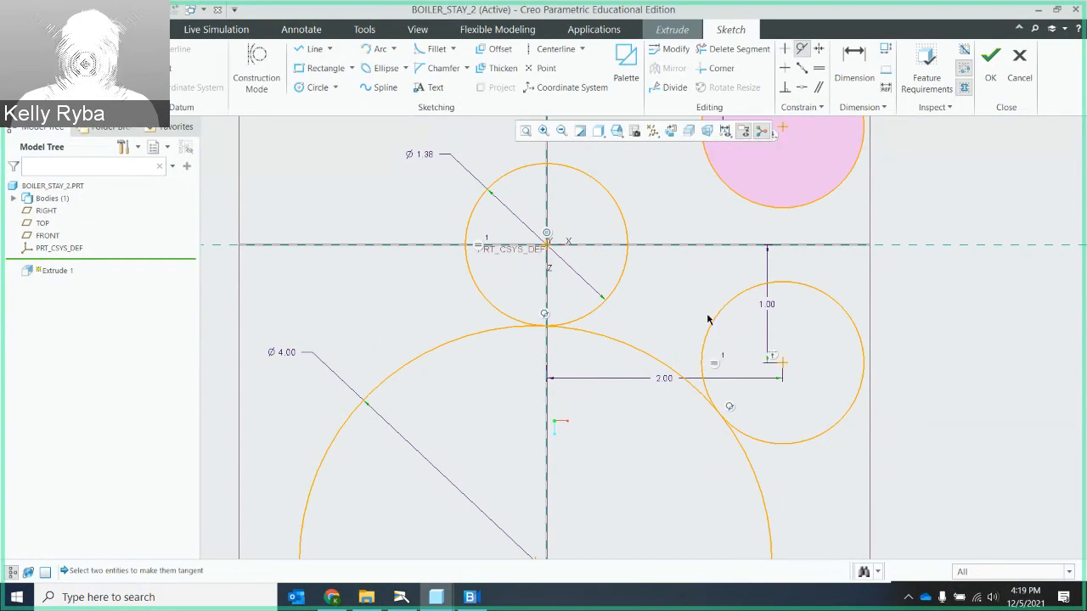
- Trim away the outer portion of the 4-inch circle, keeping only the arc between its two tangent points
scroll(710, 319, "up", 4)
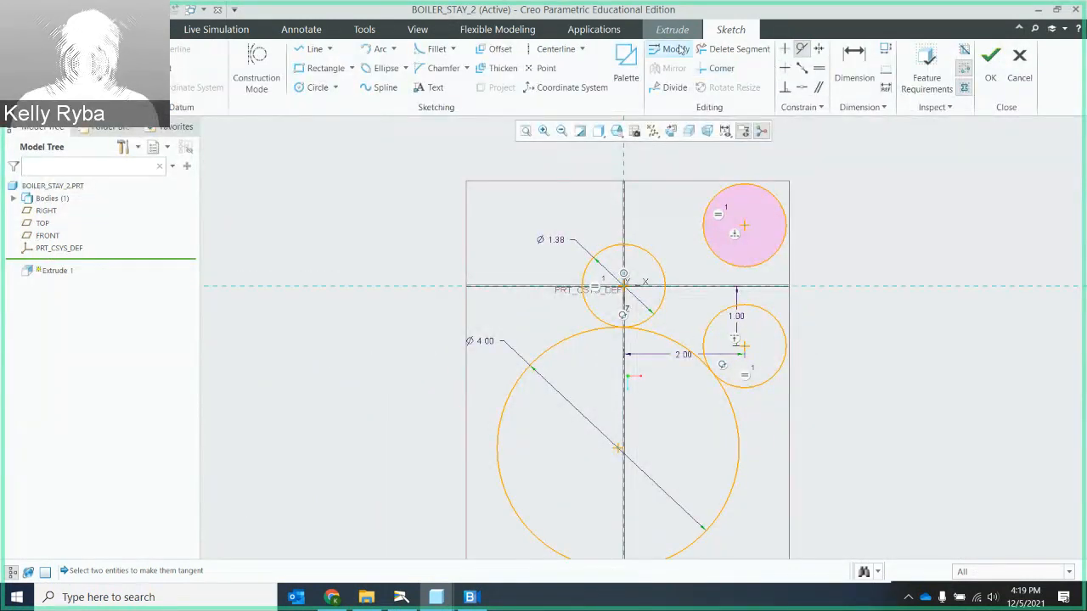
left_click(728, 50)
mouse_move(762, 461)
left_mouse_down()
mouse_move(722, 447)
mouse_move(630, 501)
mouse_move(513, 501)
mouse_move(496, 469)
left_mouse_up()
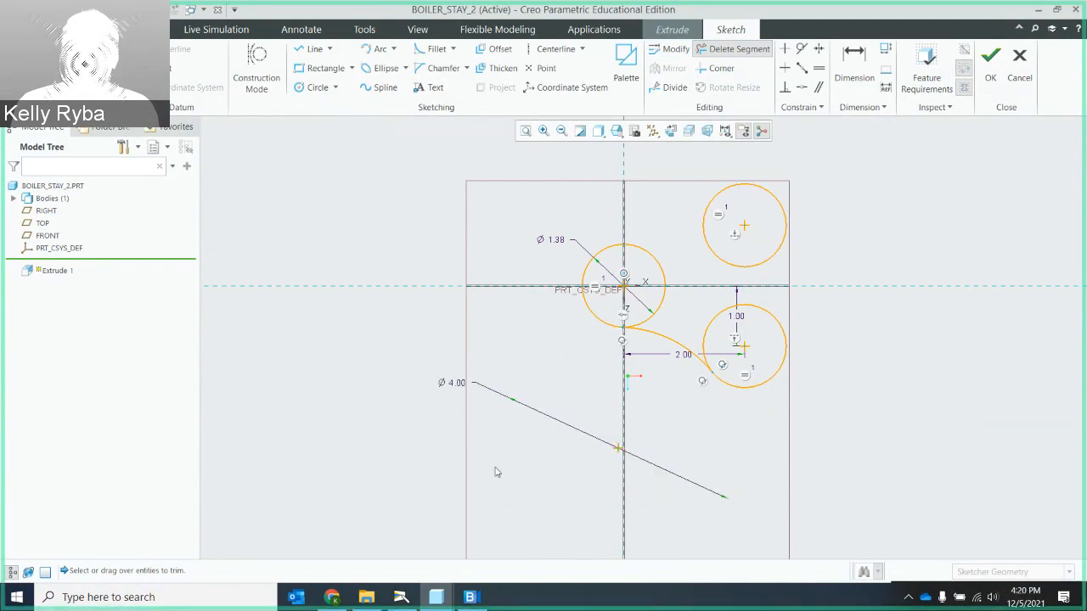
- Examine closely where the trimmed arc meets the origin circle and the lower offset circle
scroll(639, 331, "up", 3)
scroll(643, 319, "down", 6)
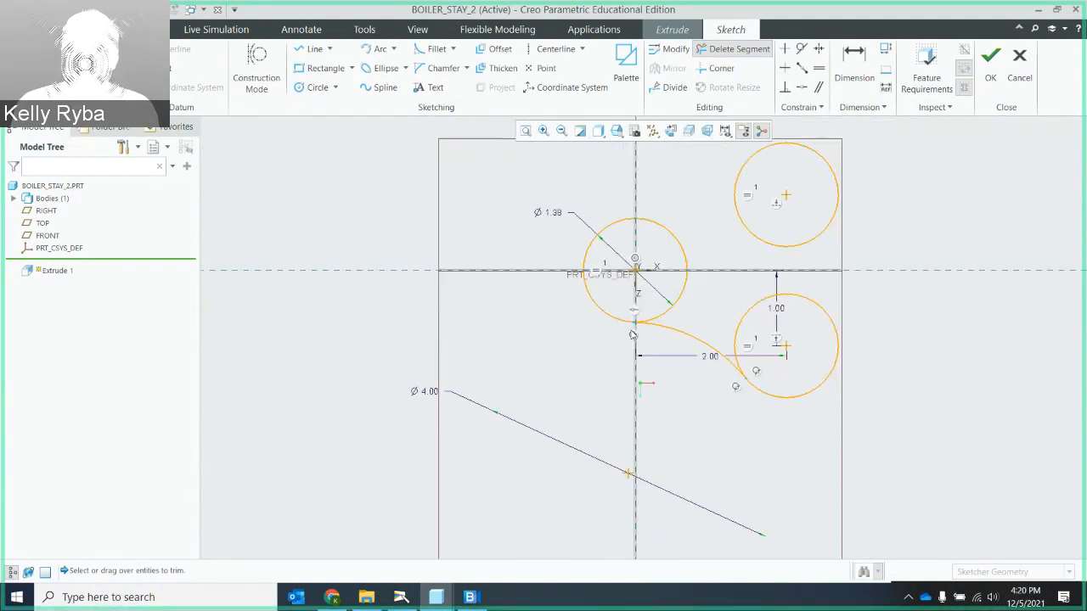
scroll(643, 319, "down", 5)
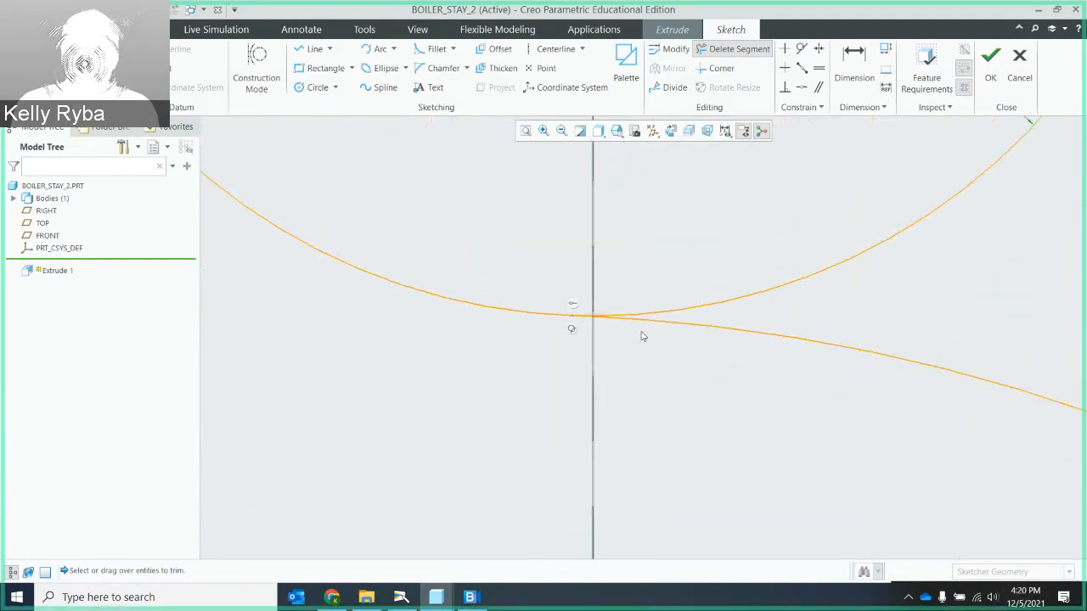
scroll(680, 347, "up", 8)
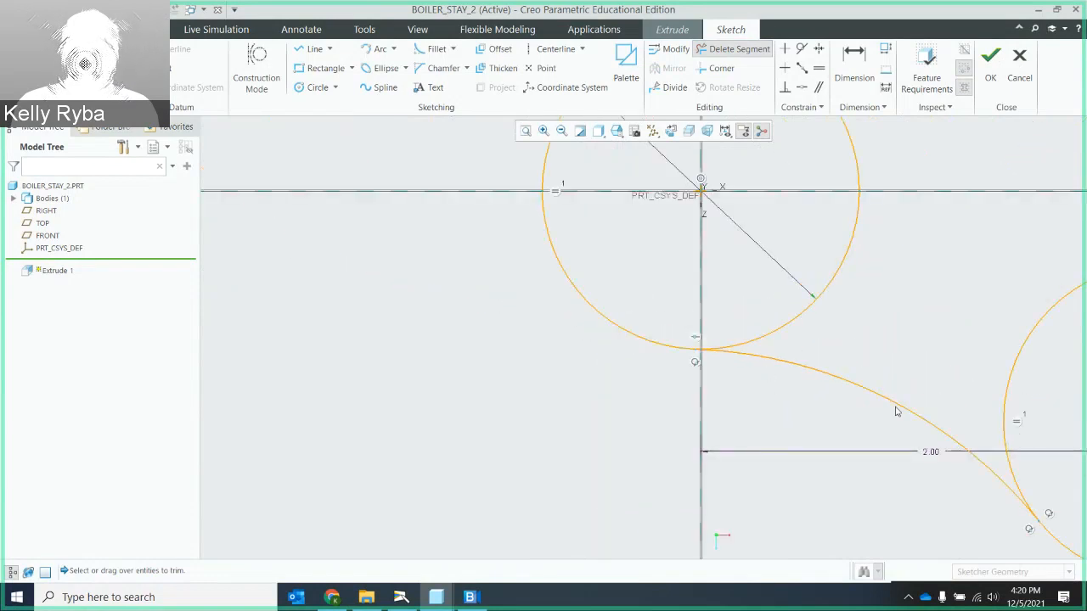
scroll(916, 412, "up", 2)
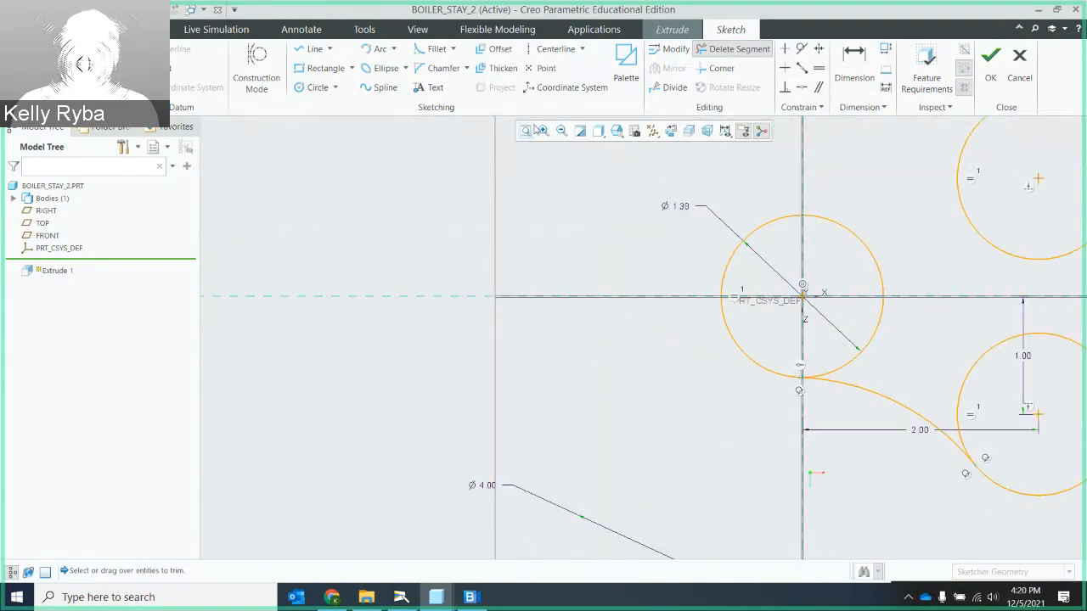
left_click(526, 131)
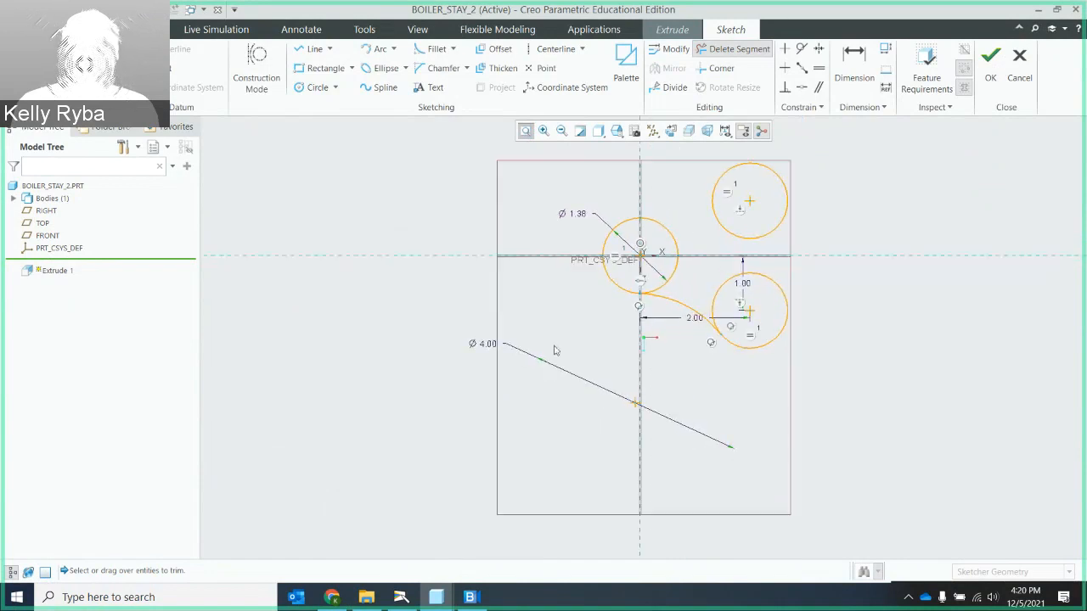
scroll(711, 256, "up", 3)
scroll(711, 257, "down", 5)
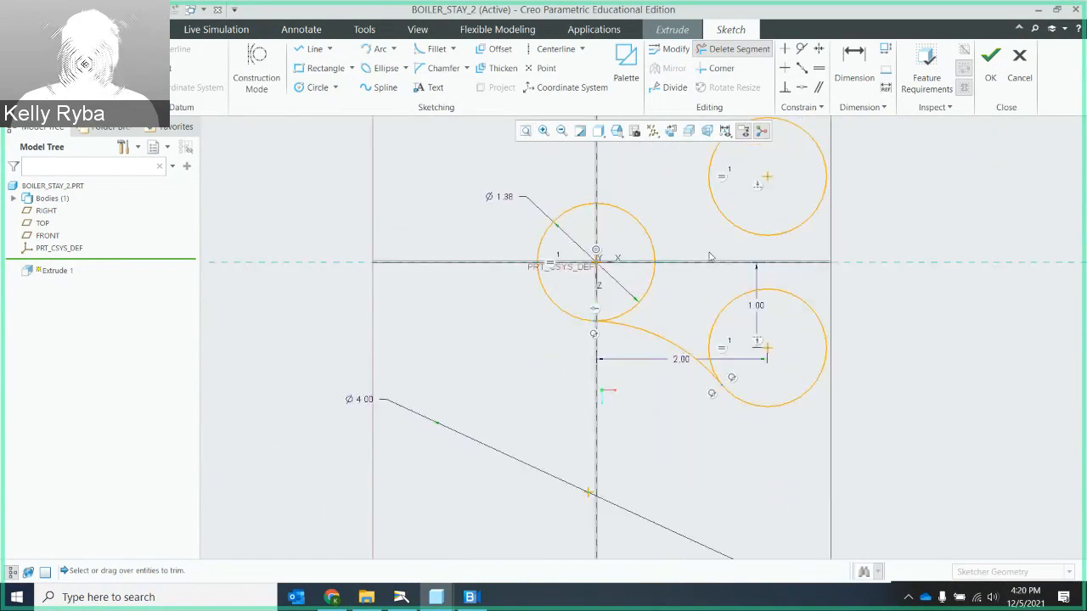
scroll(711, 256, "up", 1)
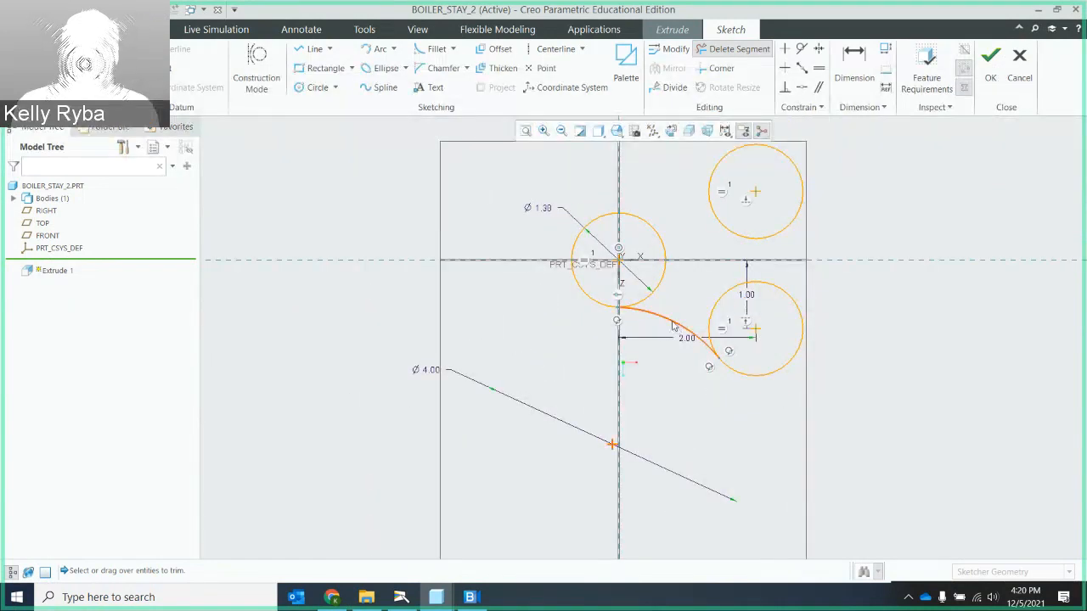
- Delete the remaining connecting arc between the origin circle and the lower offset circle, and undo that deletion
left_click(674, 325)
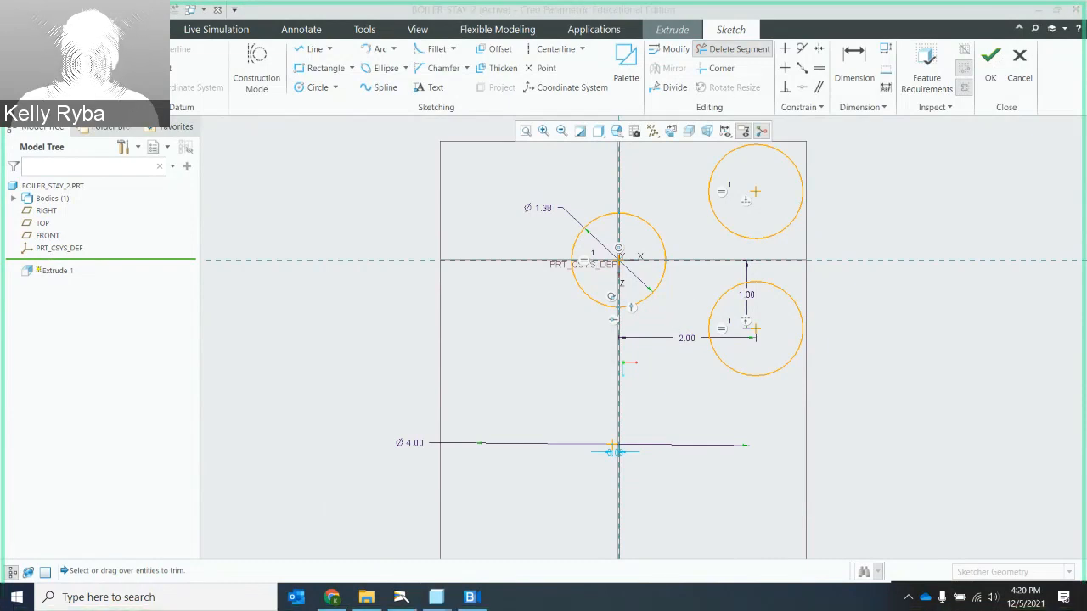
key("ctrl+z")
scroll(651, 354, "up", 2)
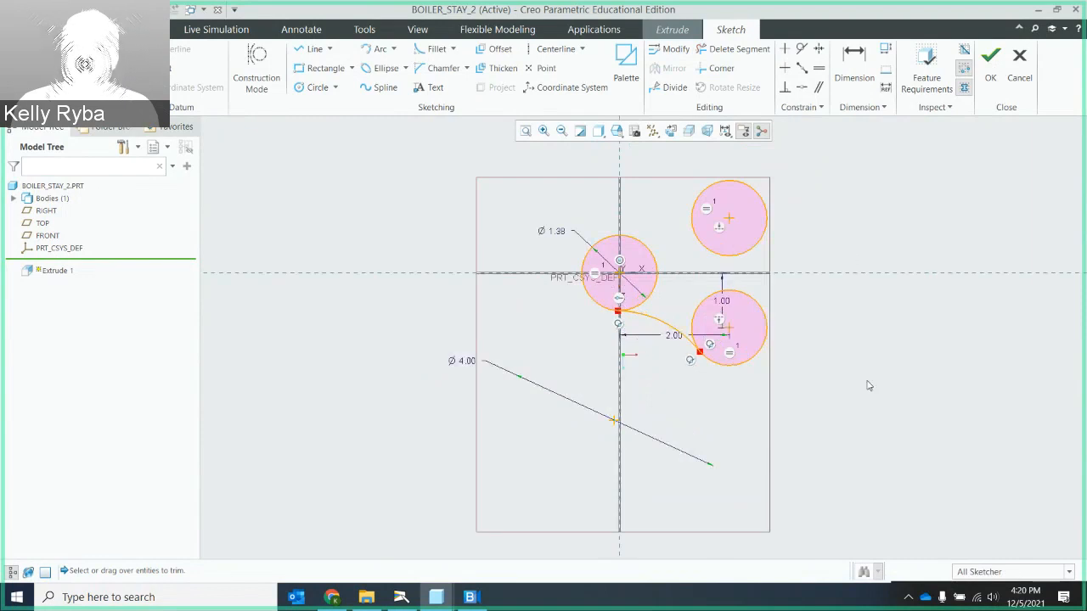
scroll(870, 350, "down", 1)
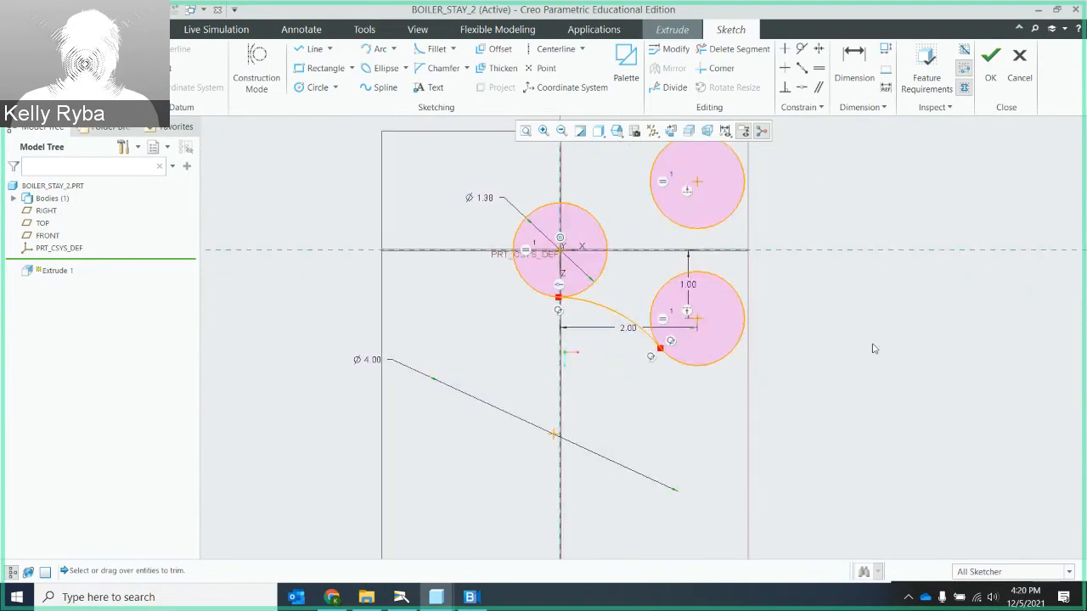
scroll(873, 344, "up", 2)
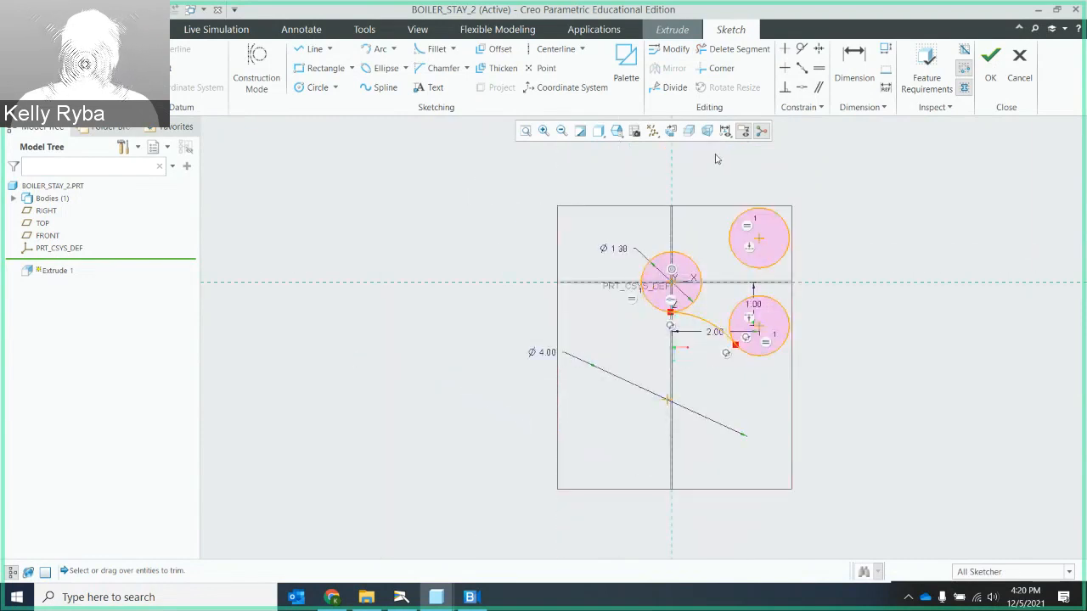
- Mirror the connecting arc about the horizontal reference to join the origin circle to the upper offset circle
left_click(706, 322)
scroll(730, 255, "down", 2)
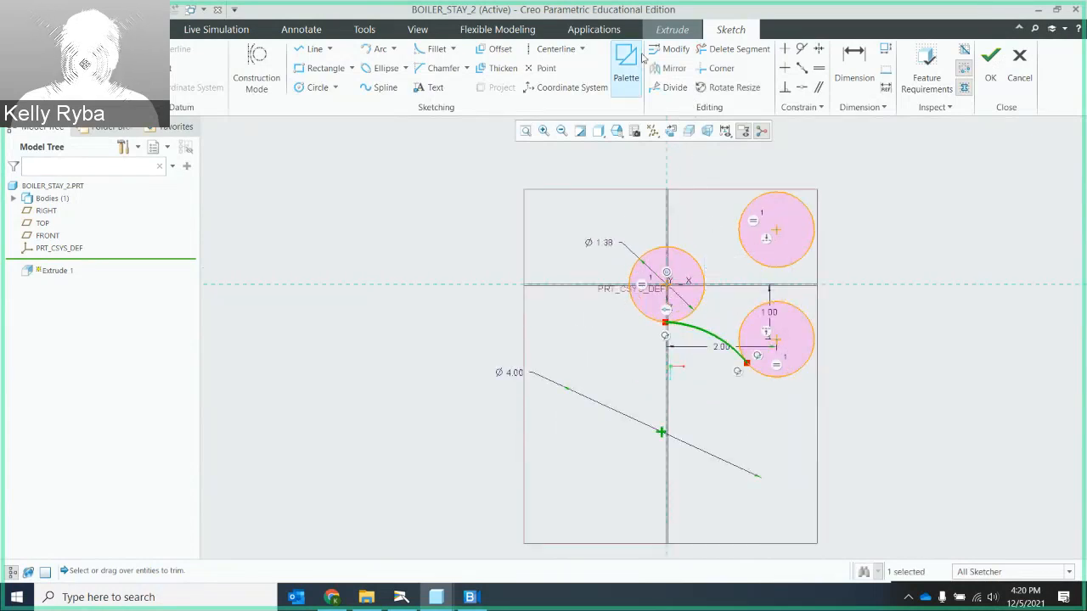
left_click(671, 69)
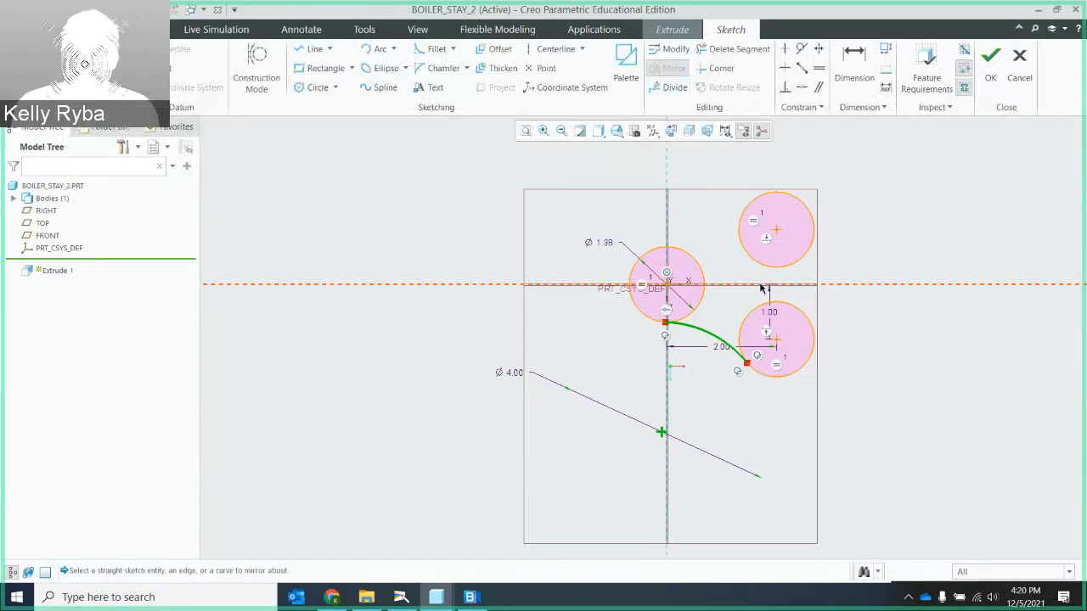
left_click(846, 286)
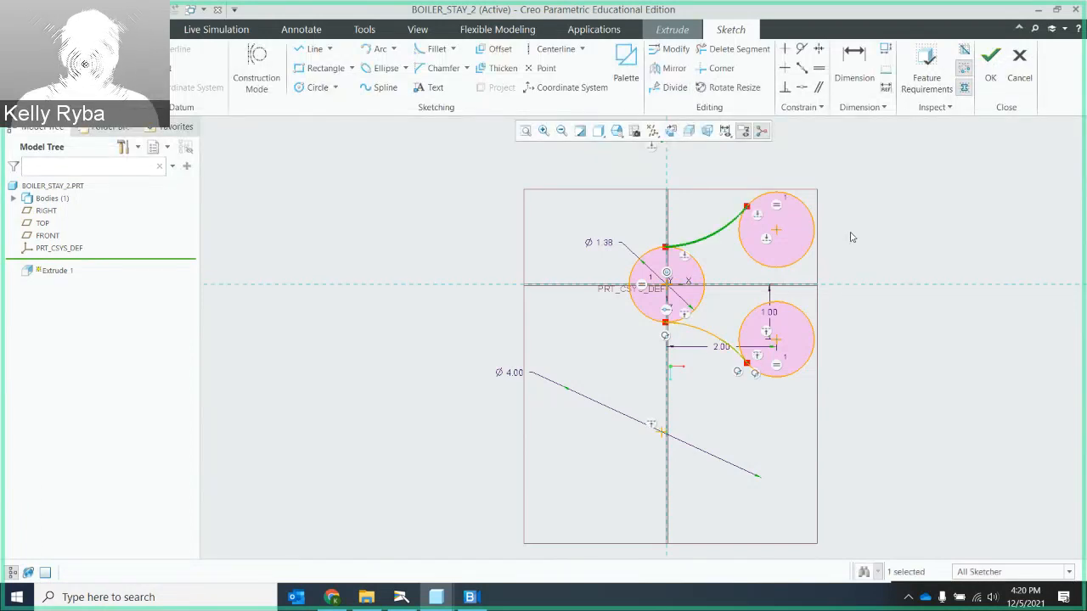
left_click(853, 236)
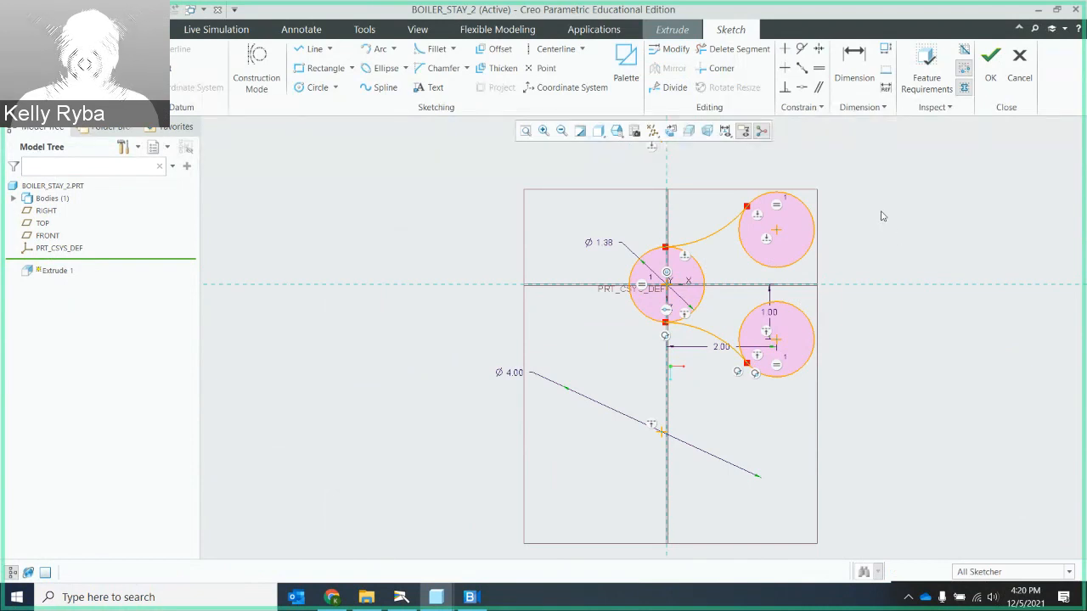
- Draw a vertical line tangent to the outer sides of the upper and lower offset circles
scroll(847, 214, "up", 3)
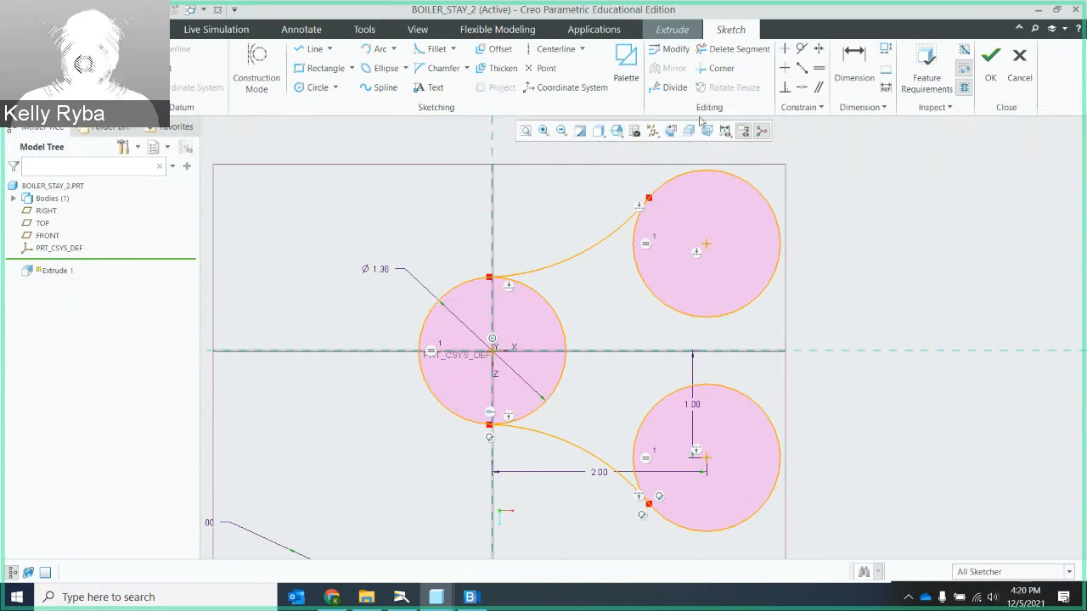
left_click(311, 49)
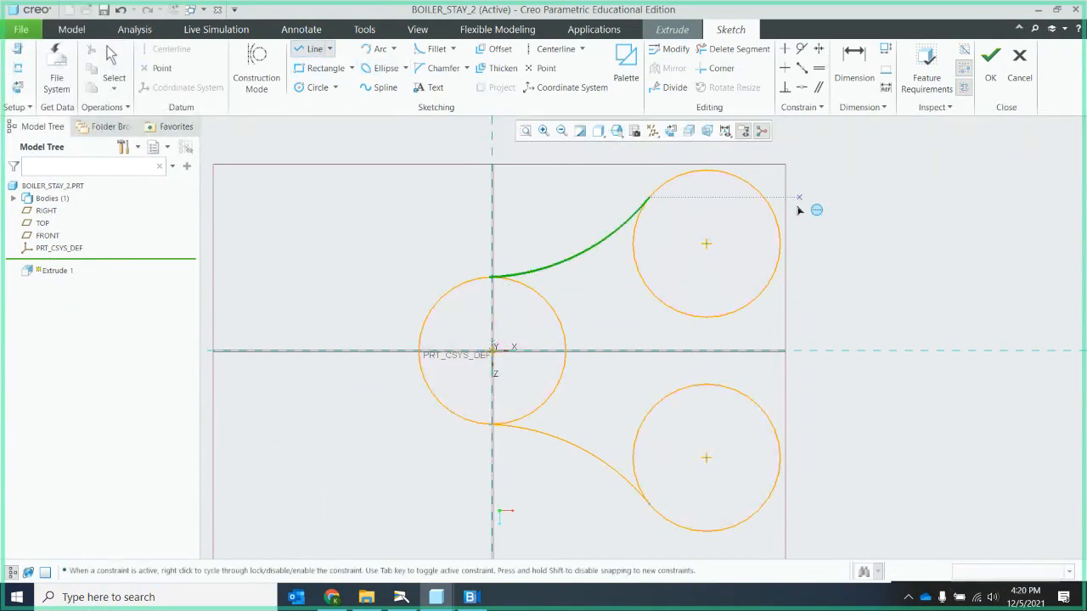
left_click(781, 245)
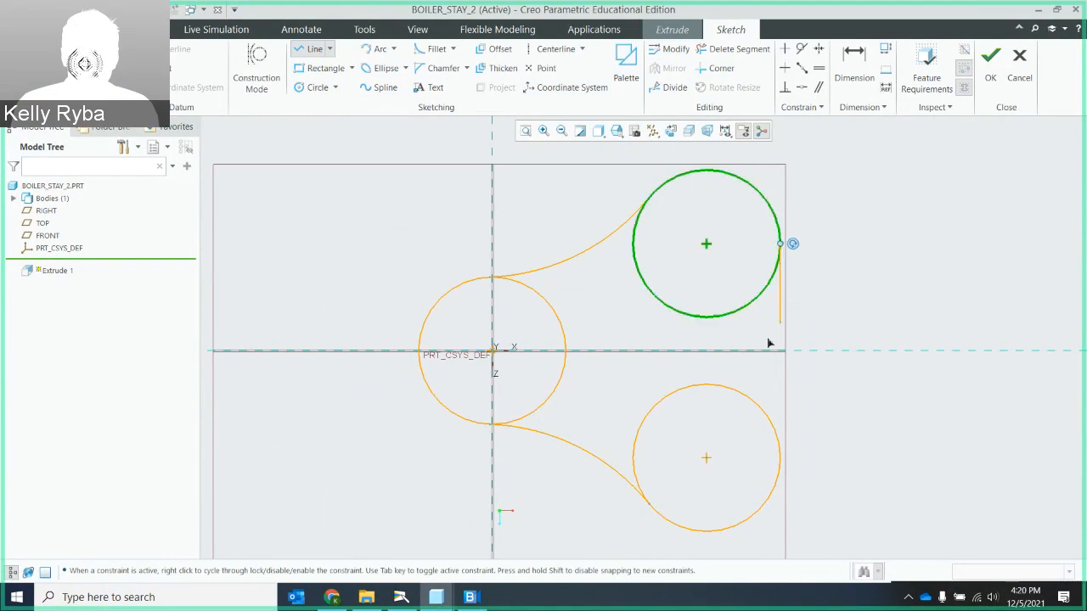
left_click(781, 454)
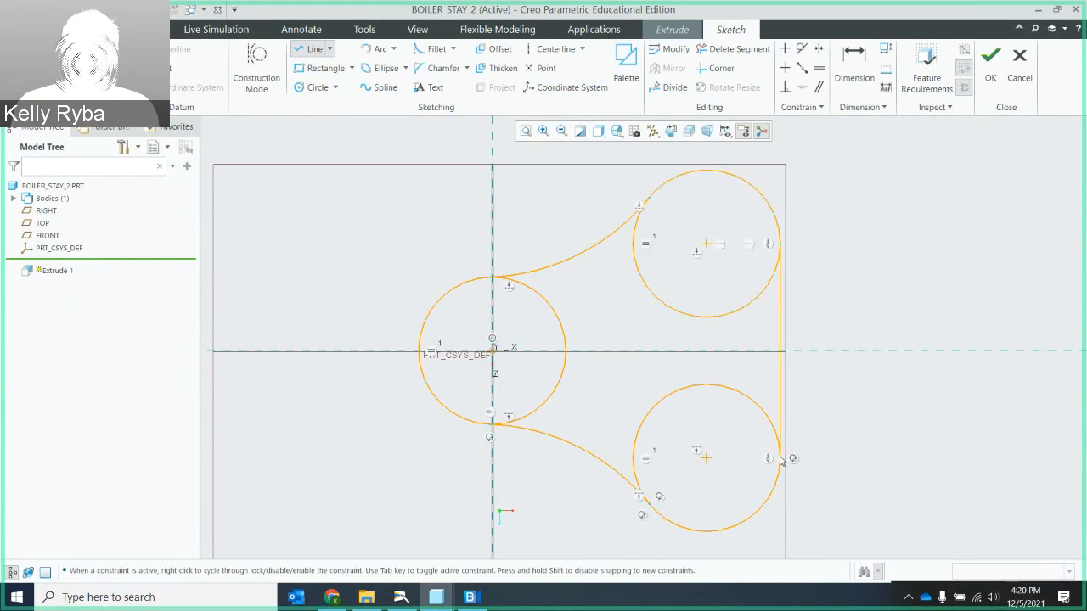
middle_click(829, 371)
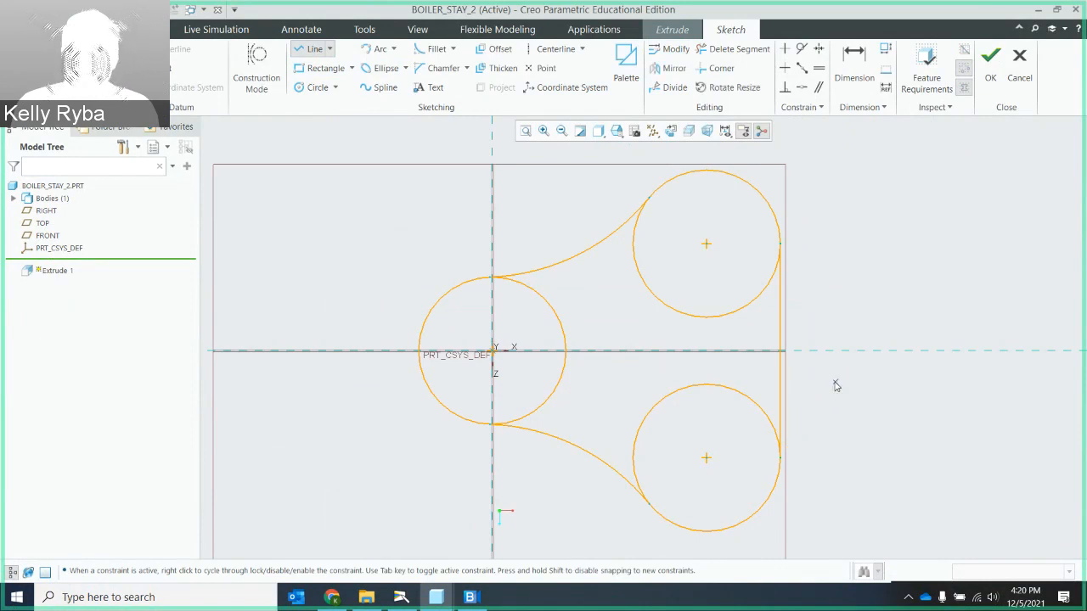
middle_click(837, 386)
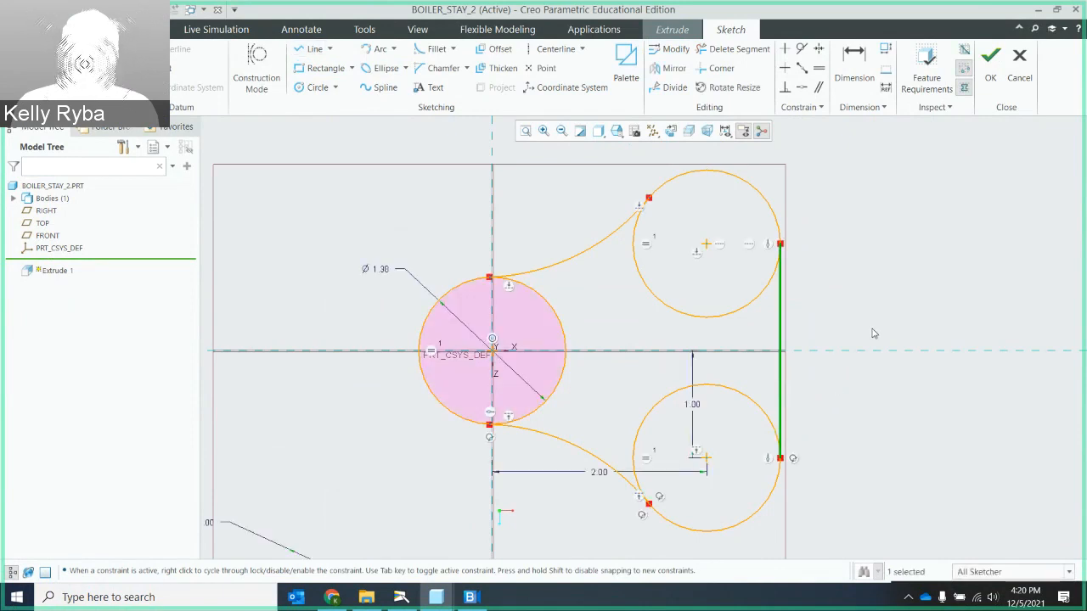
- Trim away the inner portions of the origin circle and both offset circles, keeping only the outer outline
left_click(741, 52)
mouse_move(753, 316)
left_mouse_down()
mouse_move(720, 294)
mouse_move(557, 338)
mouse_move(551, 406)
mouse_move(591, 437)
mouse_move(661, 447)
left_mouse_up()
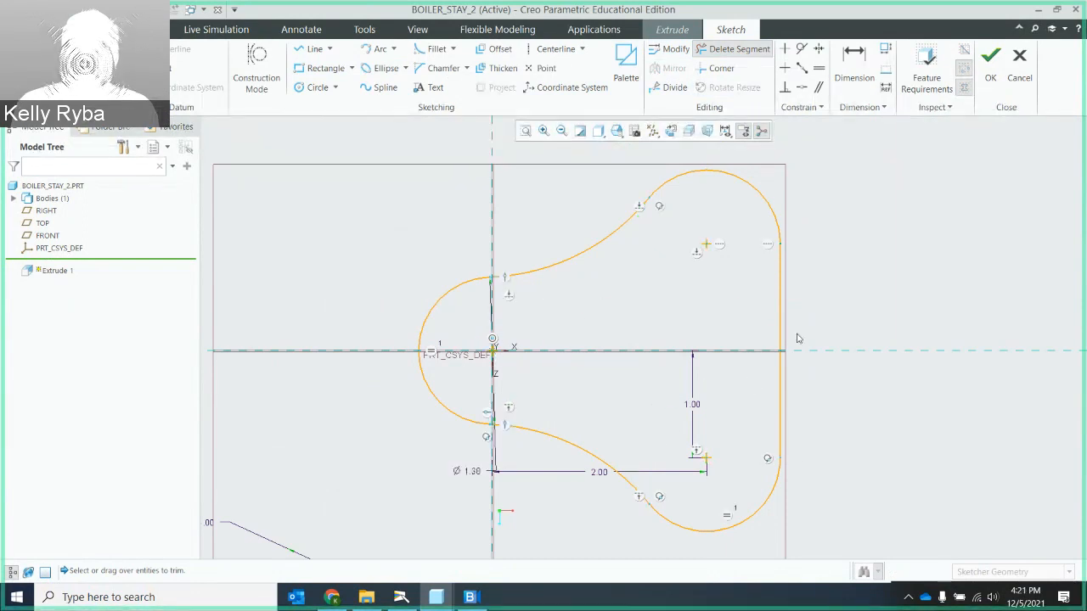
scroll(773, 316, "up", 3)
scroll(773, 316, "down", 4)
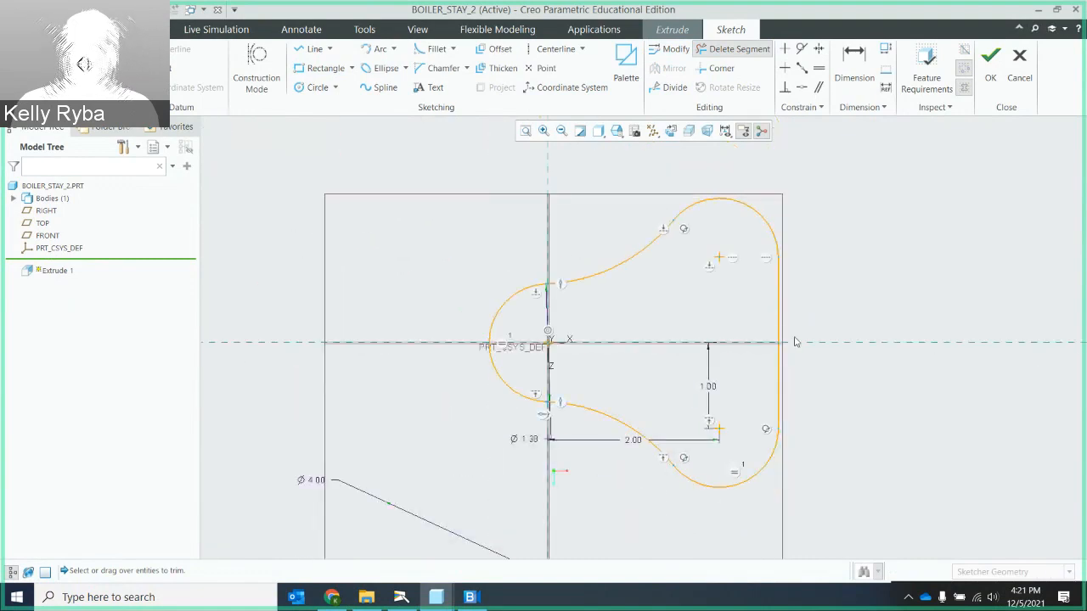
scroll(796, 343, "down", 1)
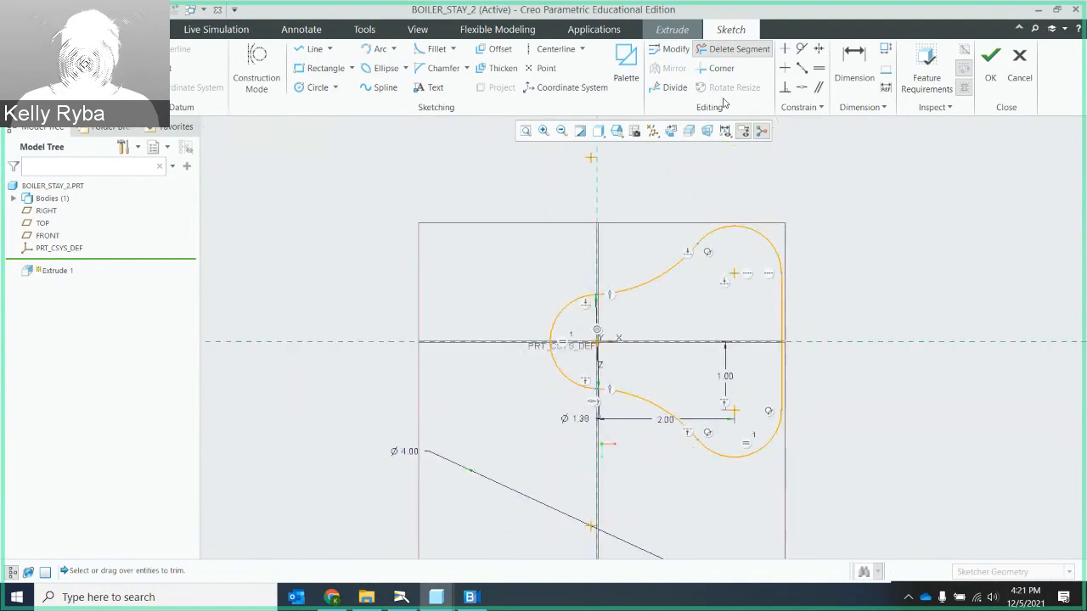
- Check the sketch against the feature requirements and trim the overlapping stub where the origin arc meets the lower connecting arc
left_click(917, 92)
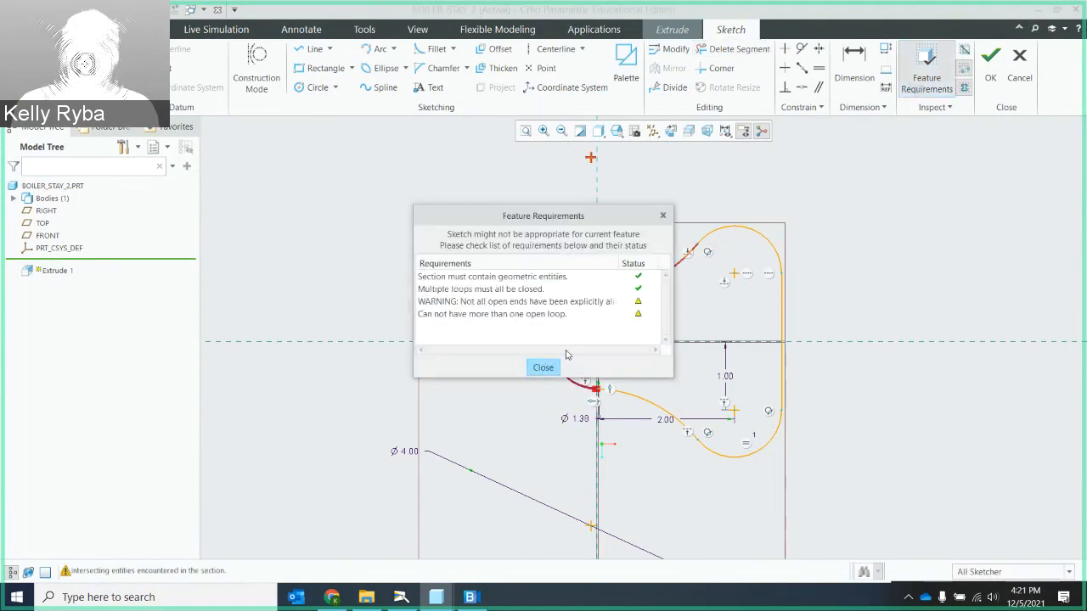
left_click(543, 369)
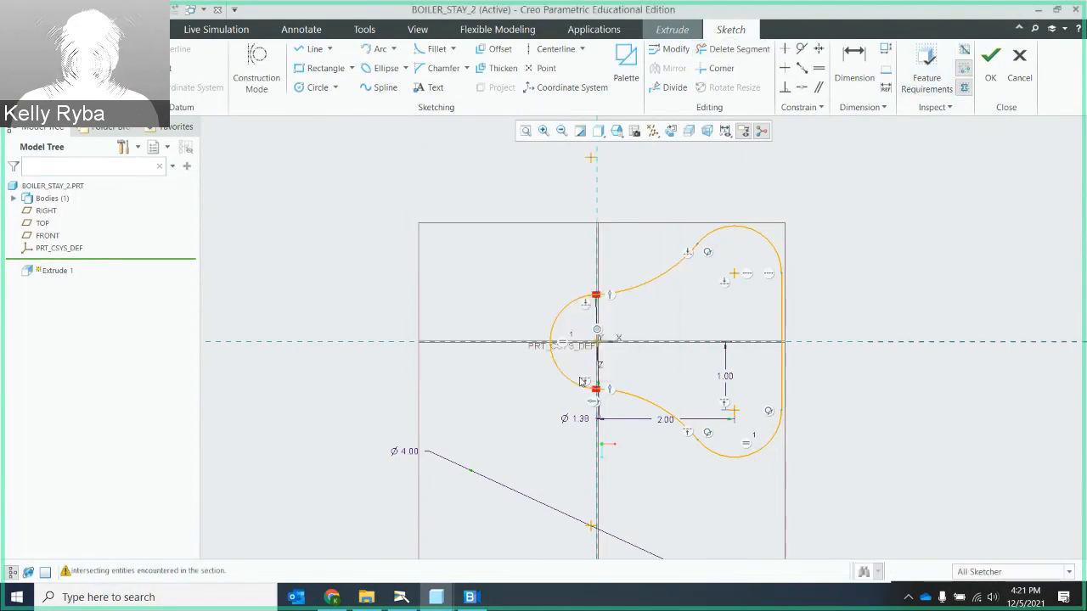
scroll(598, 389, "up", 3)
scroll(598, 390, "up", 5)
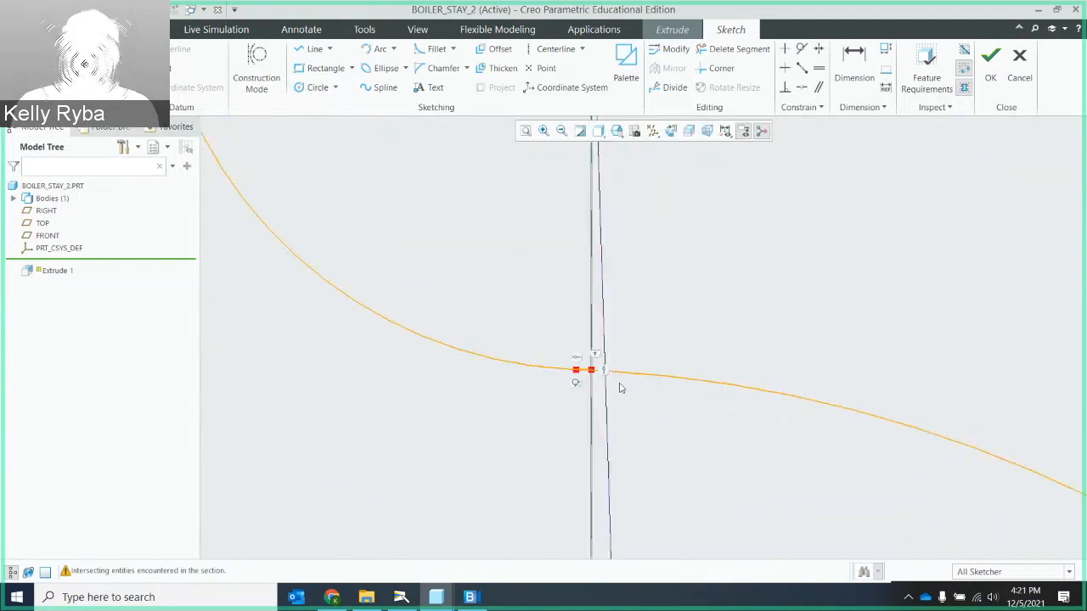
scroll(548, 346, "up", 4)
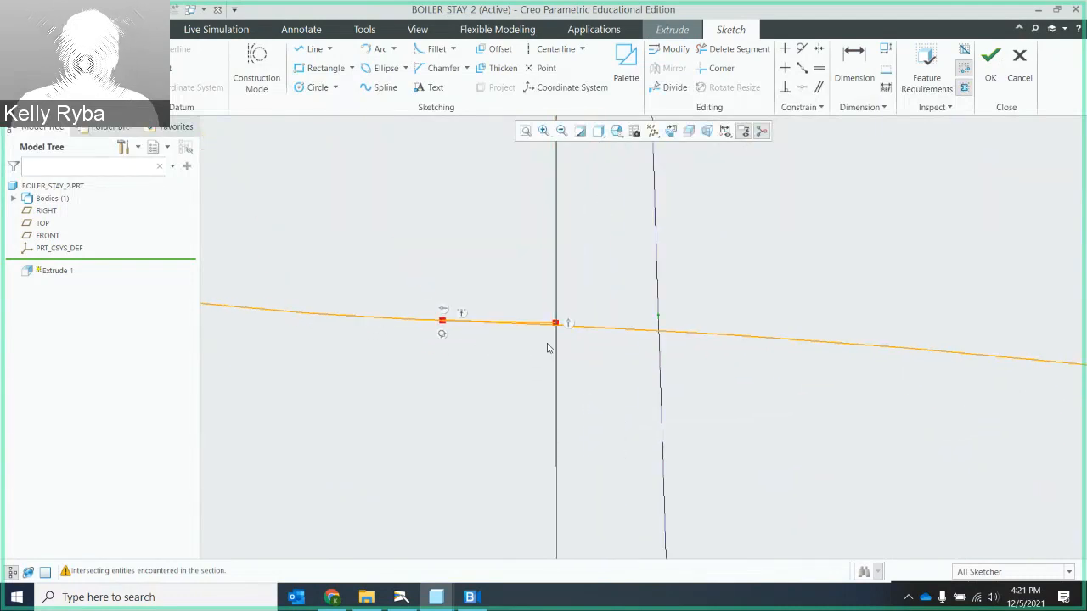
scroll(536, 323, "up", 3)
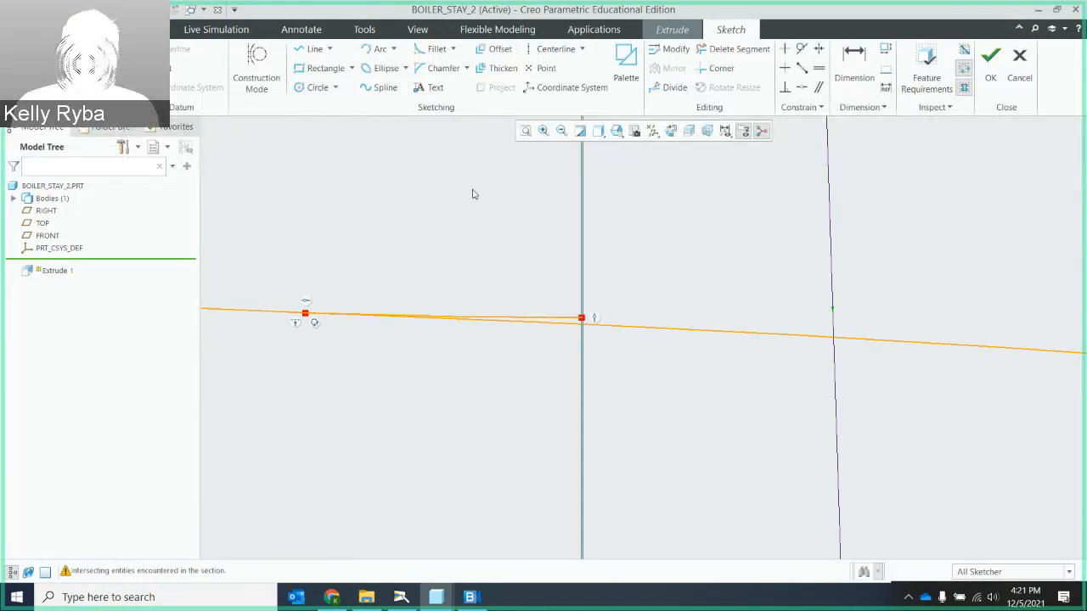
left_click(726, 54)
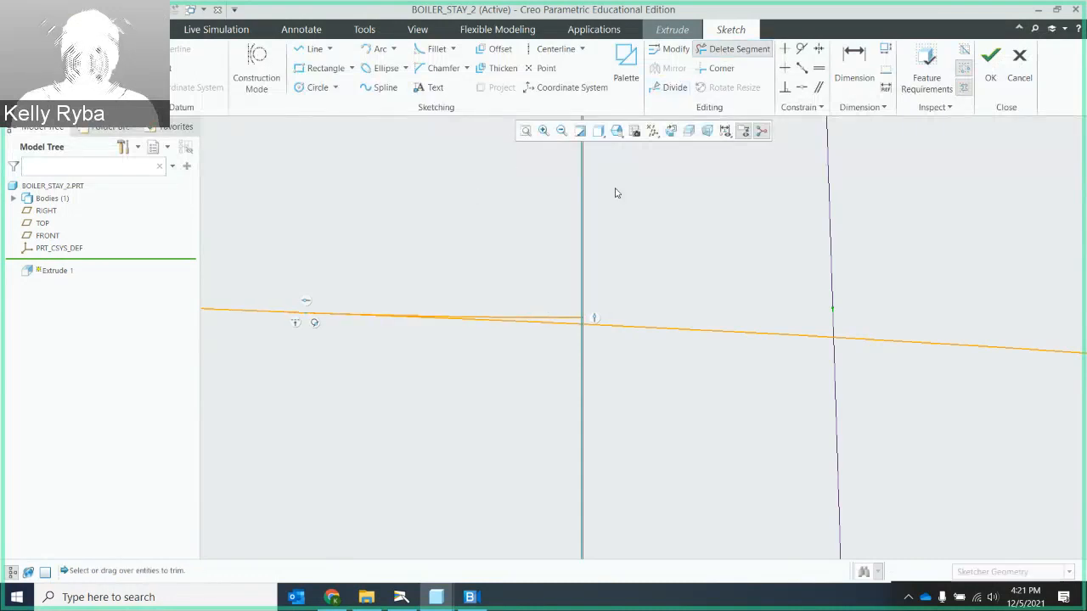
left_click(558, 318)
mouse_move(558, 319)
middle_mouse_down()
mouse_move(539, 320)
mouse_move(582, 298)
mouse_move(586, 253)
middle_mouse_up()
scroll(597, 226, "up", 5)
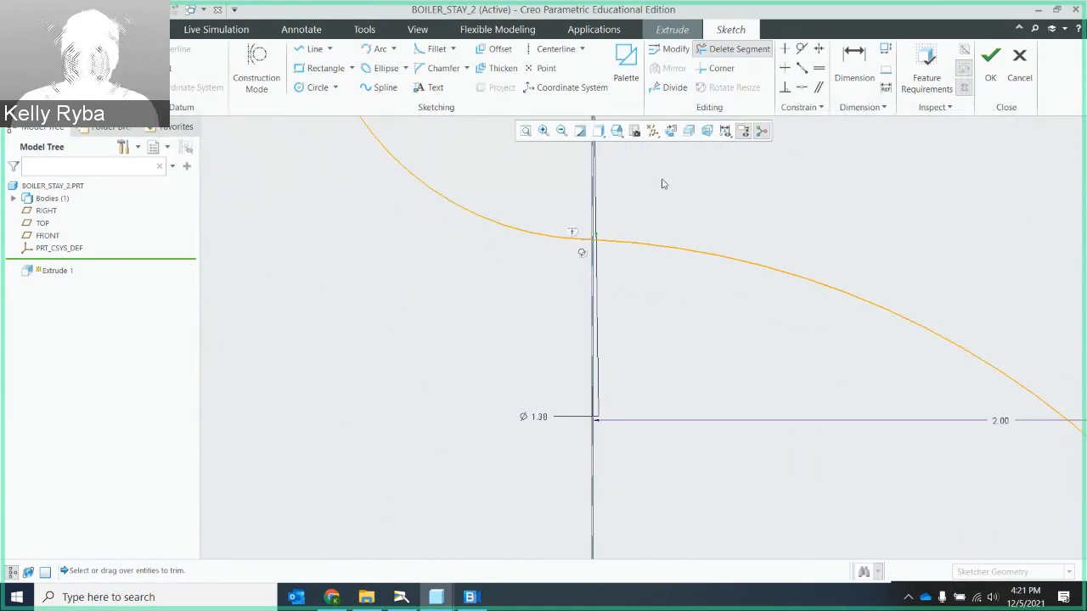
- Trim the overlapping stub where the origin arc meets the upper connecting arc
left_click(526, 131)
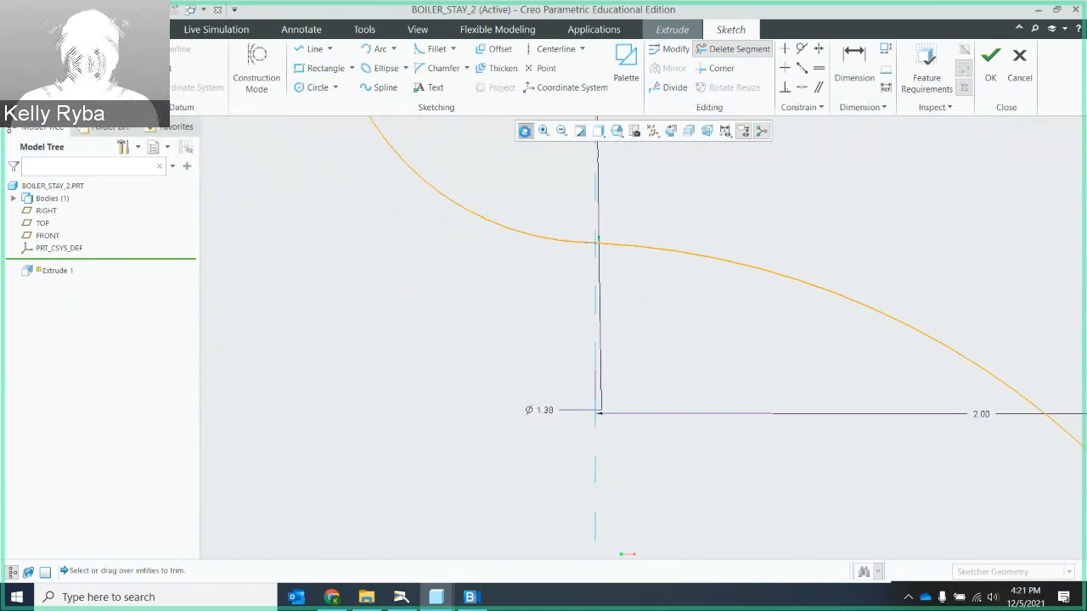
scroll(631, 228, "down", 6)
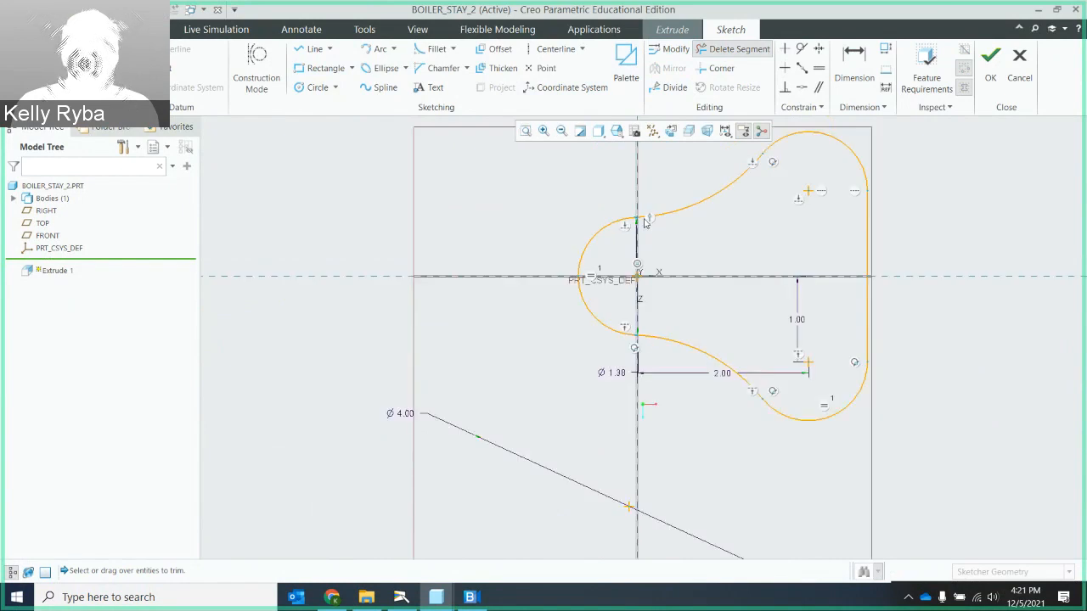
scroll(631, 228, "down", 5)
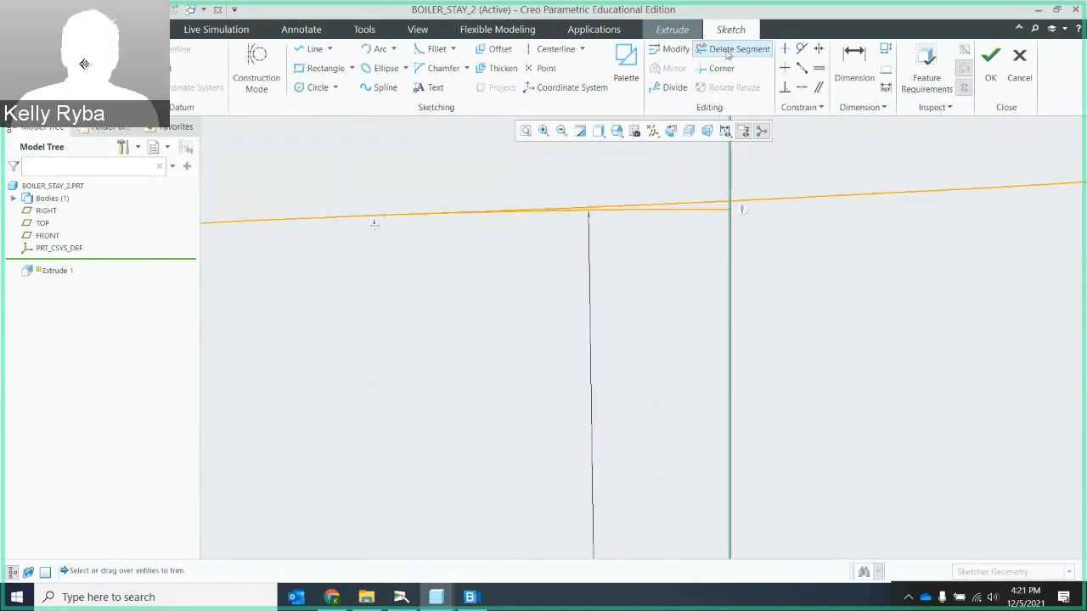
left_click(702, 212)
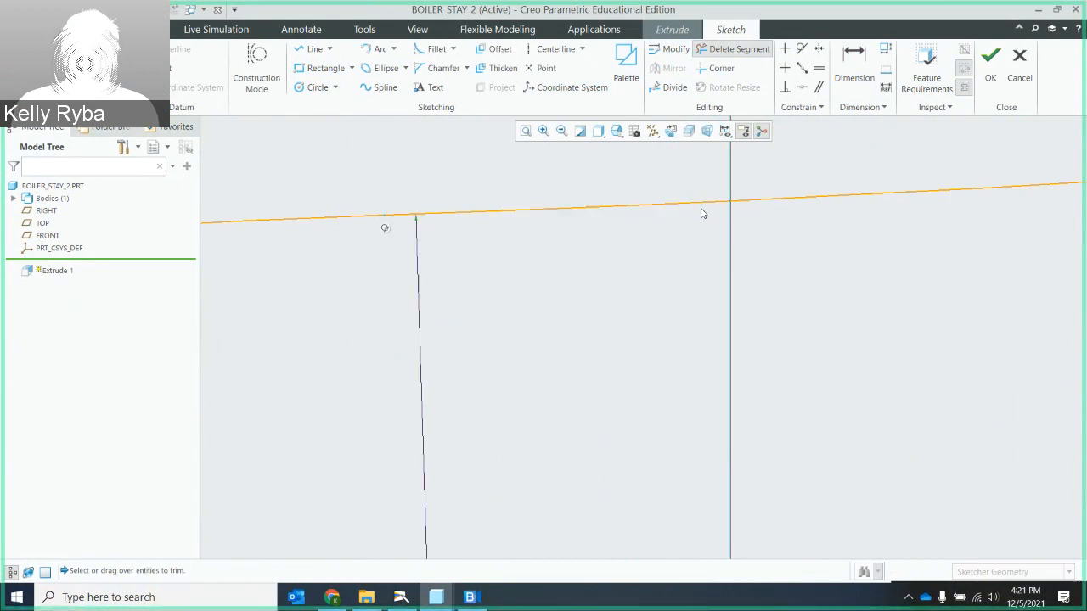
- Recheck the trimmed profile against the feature requirements and look over its outline
left_click(923, 81)
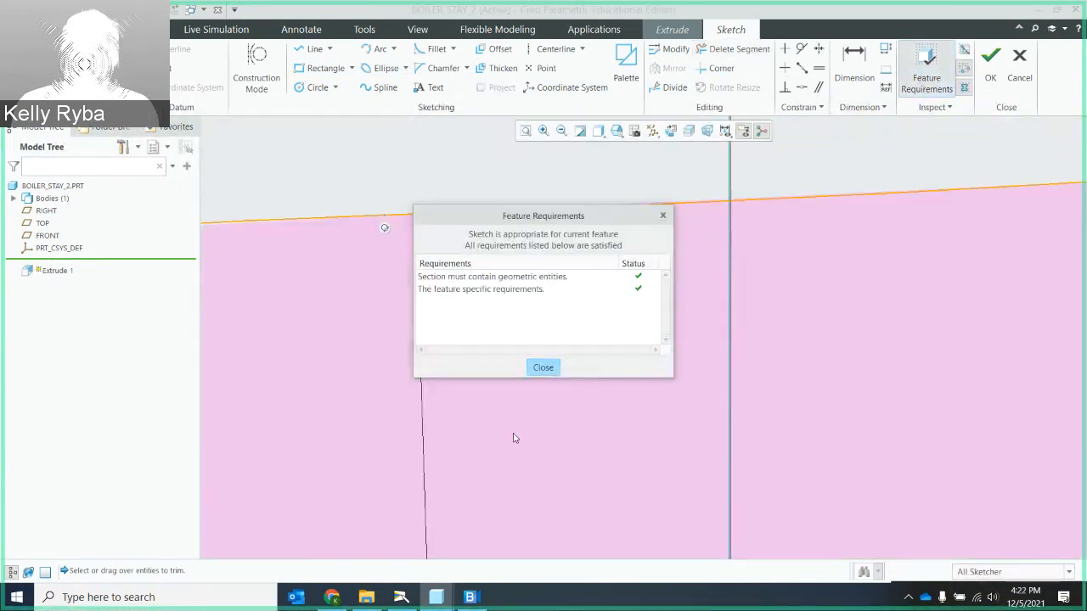
left_click(537, 369)
scroll(752, 327, "down", 3)
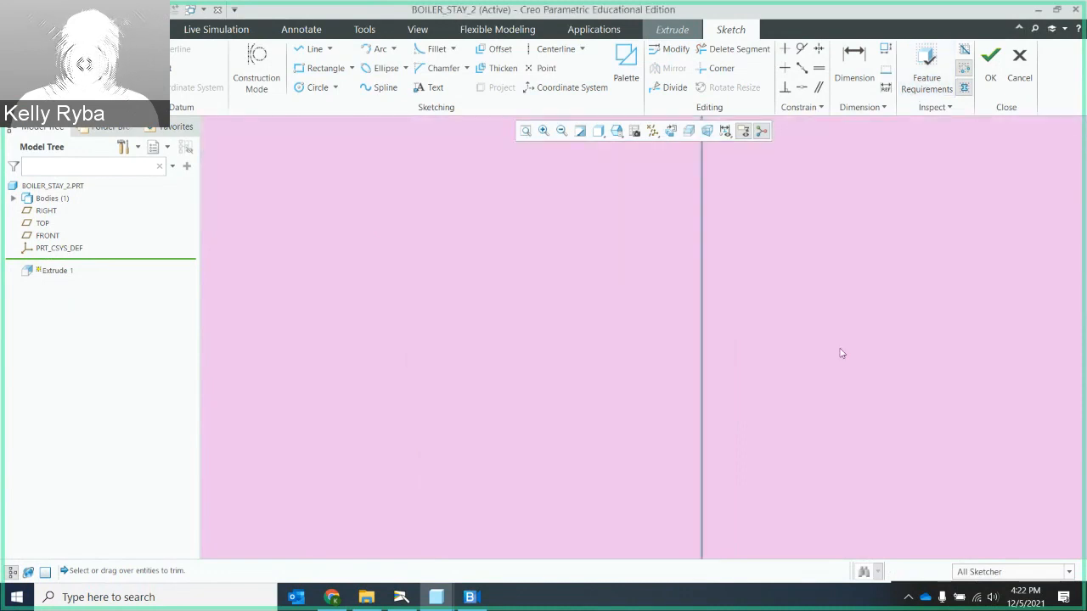
scroll(939, 265, "up", 5)
scroll(939, 264, "up", 3)
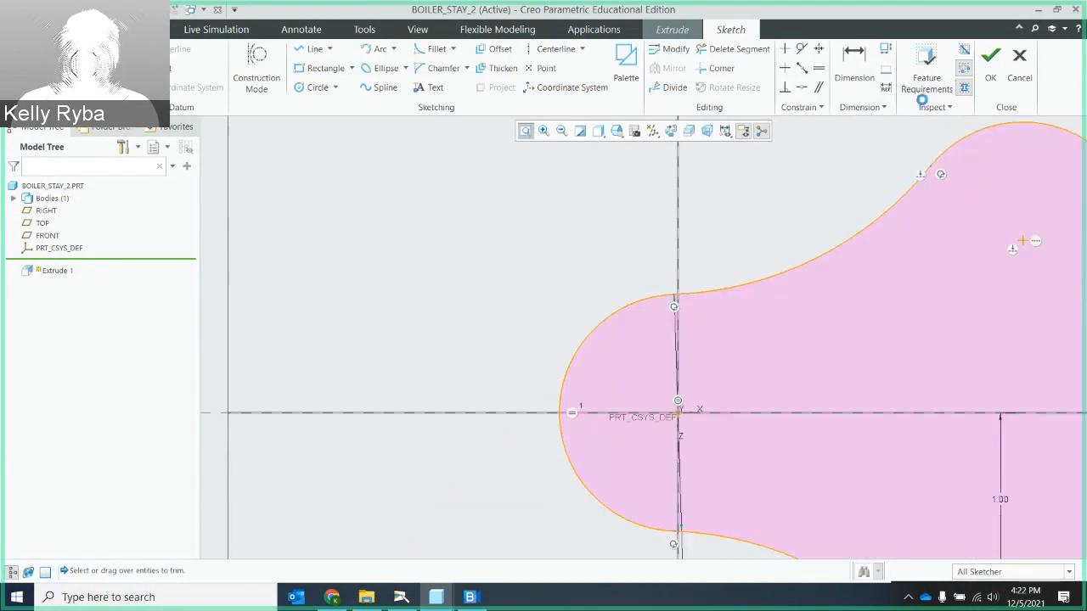
- Finish the base profile sketch and extrude it to a depth of 0.375
left_click(988, 74)
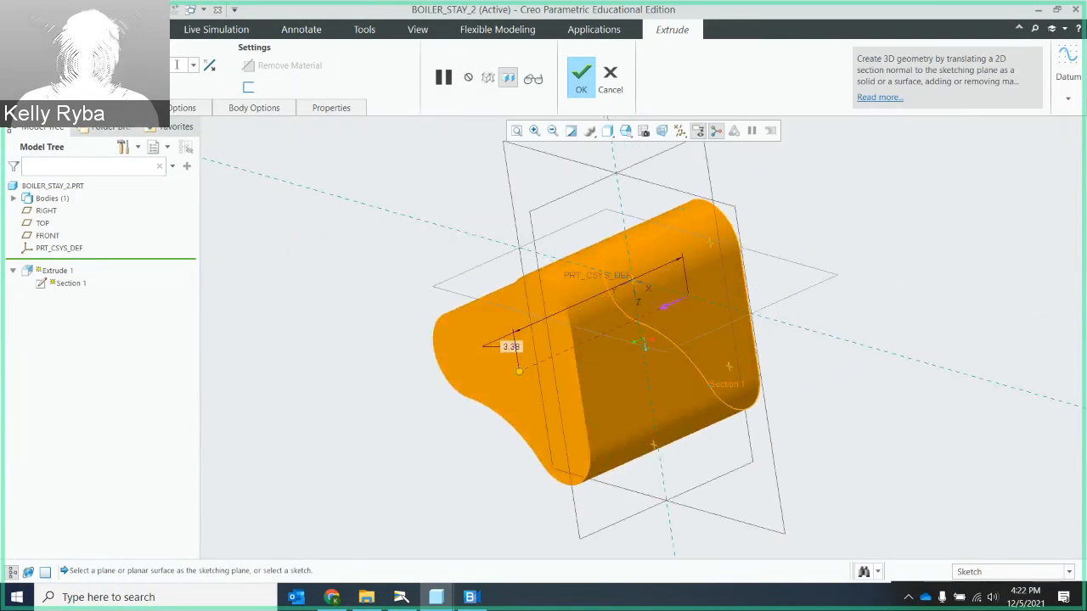
left_click(581, 78)
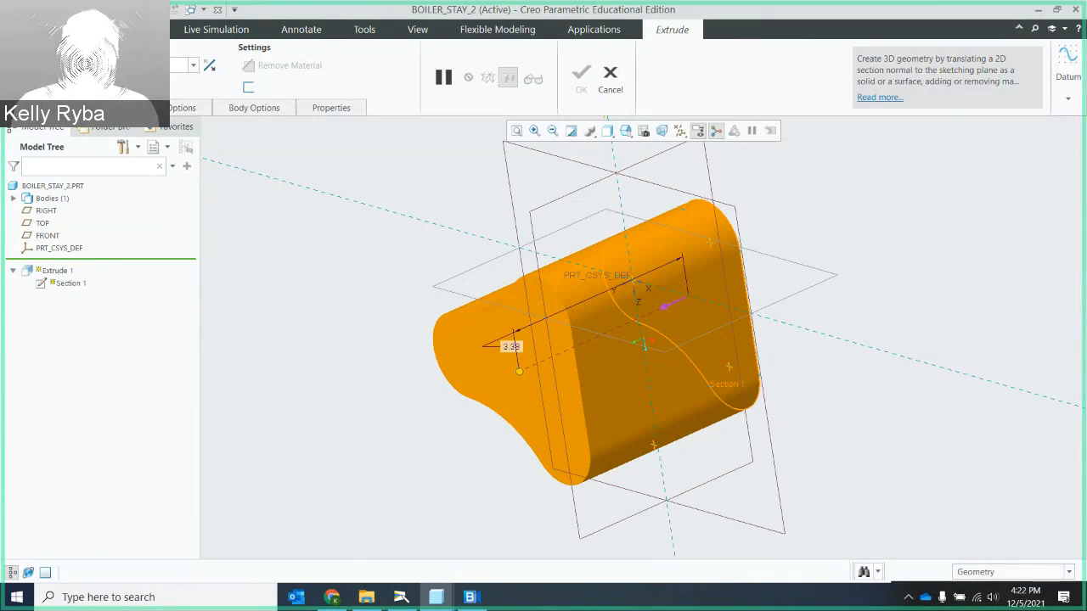
key("Return")
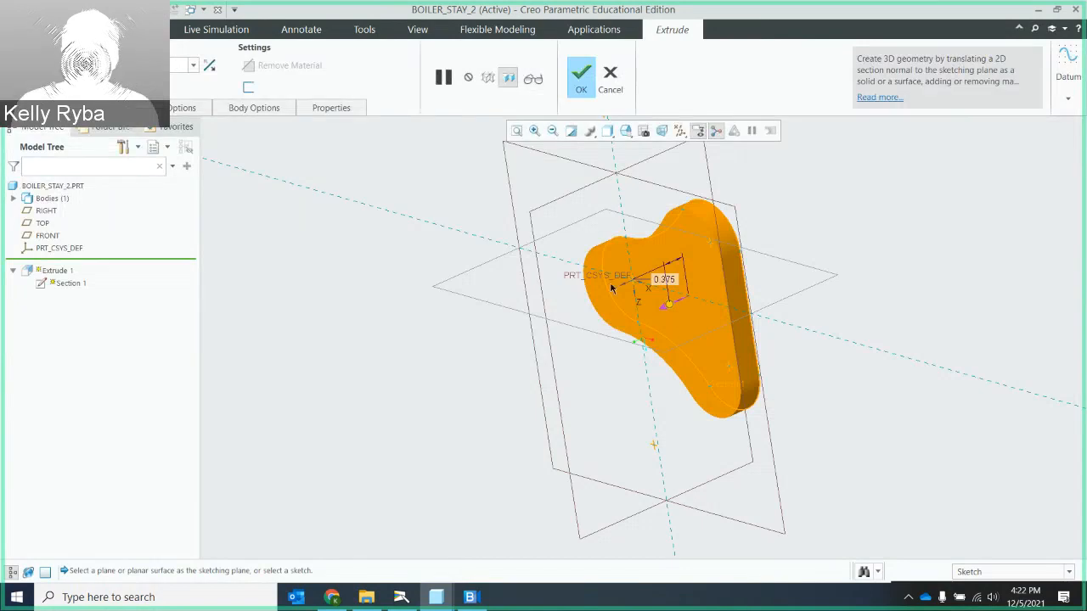
middle_click_drag(614, 281, 657, 258)
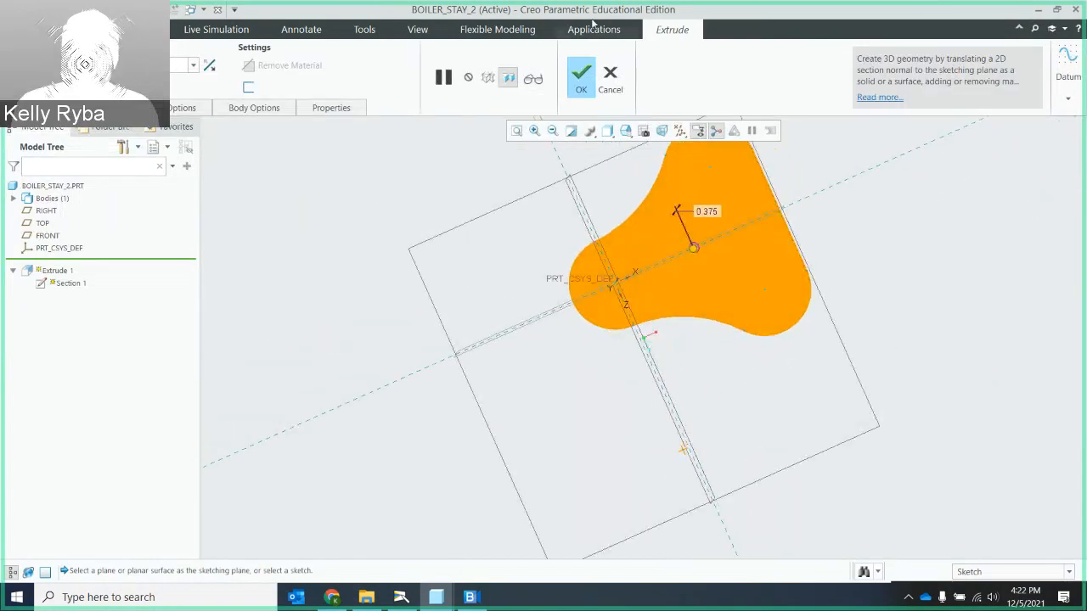
left_click(583, 82)
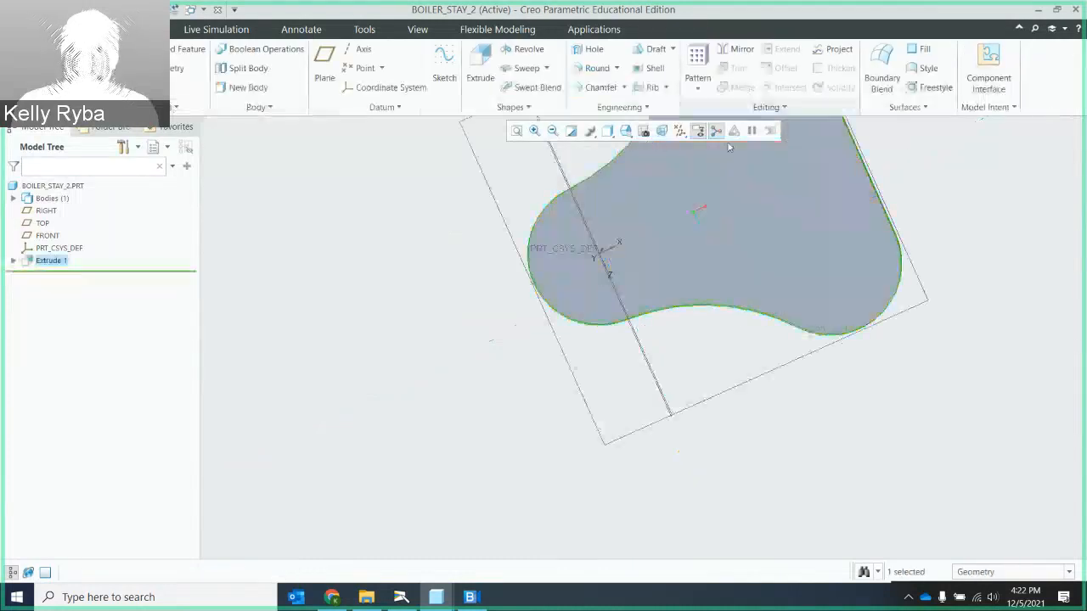
- Start an extrusion sketch on the plate's flat face and draw a circle about 0.6 in diameter centred on the origin
left_click(517, 131)
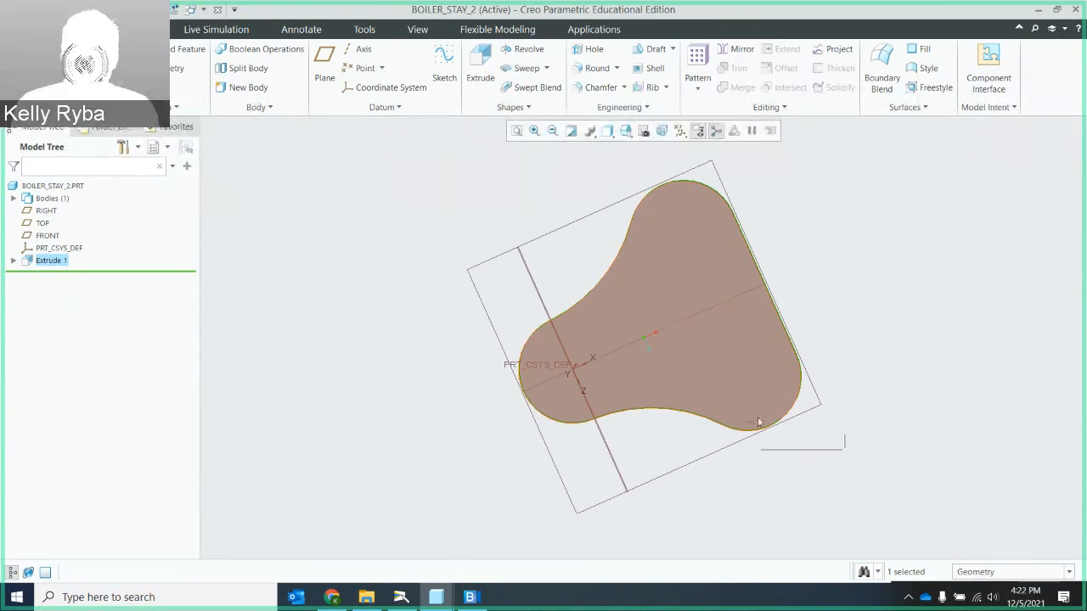
left_click(656, 263)
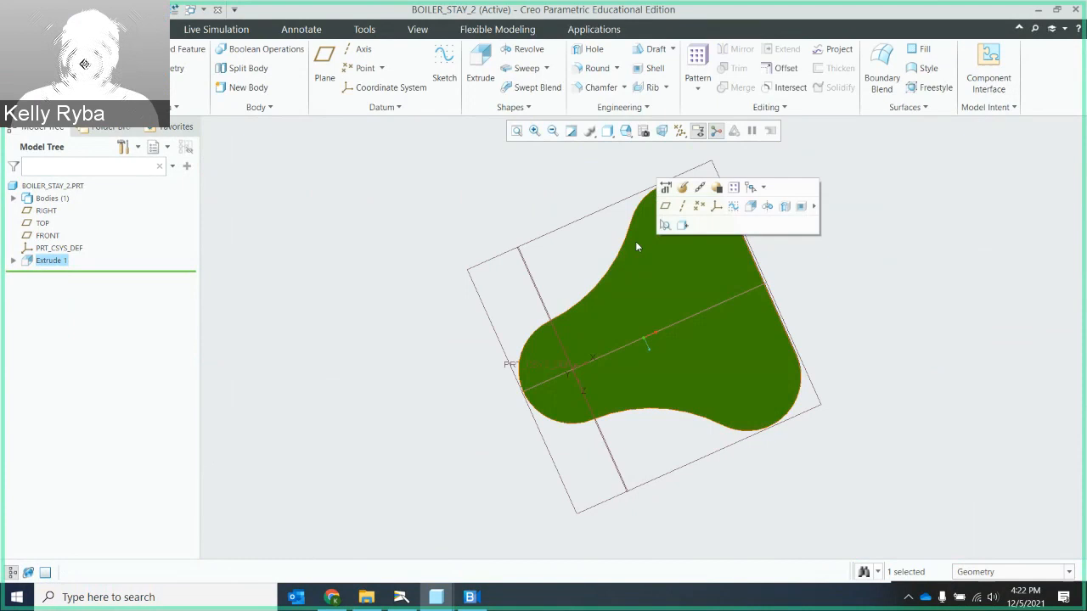
left_click(481, 77)
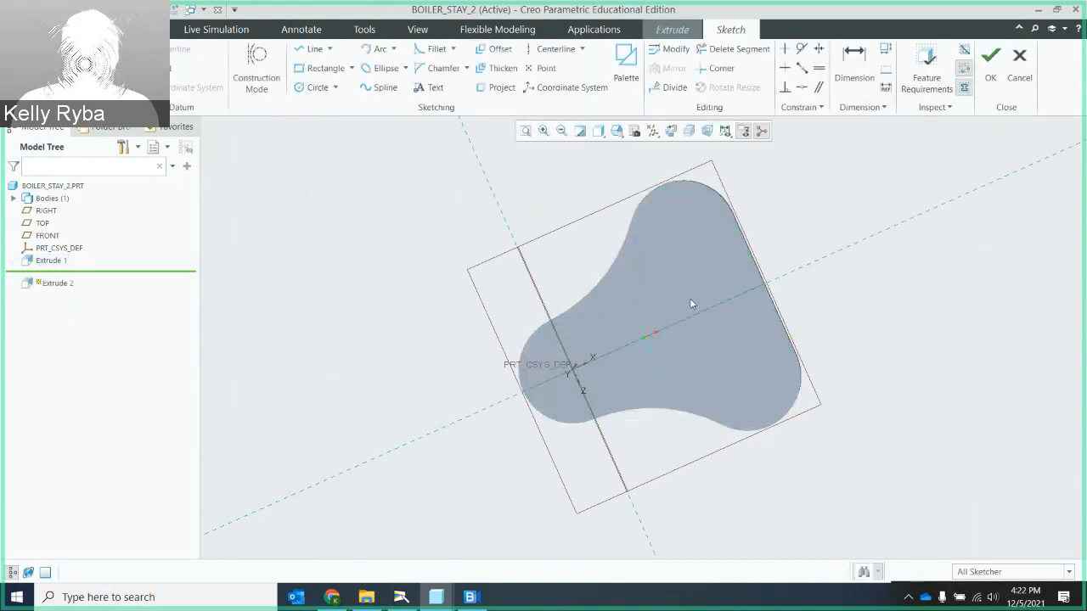
left_click(669, 131)
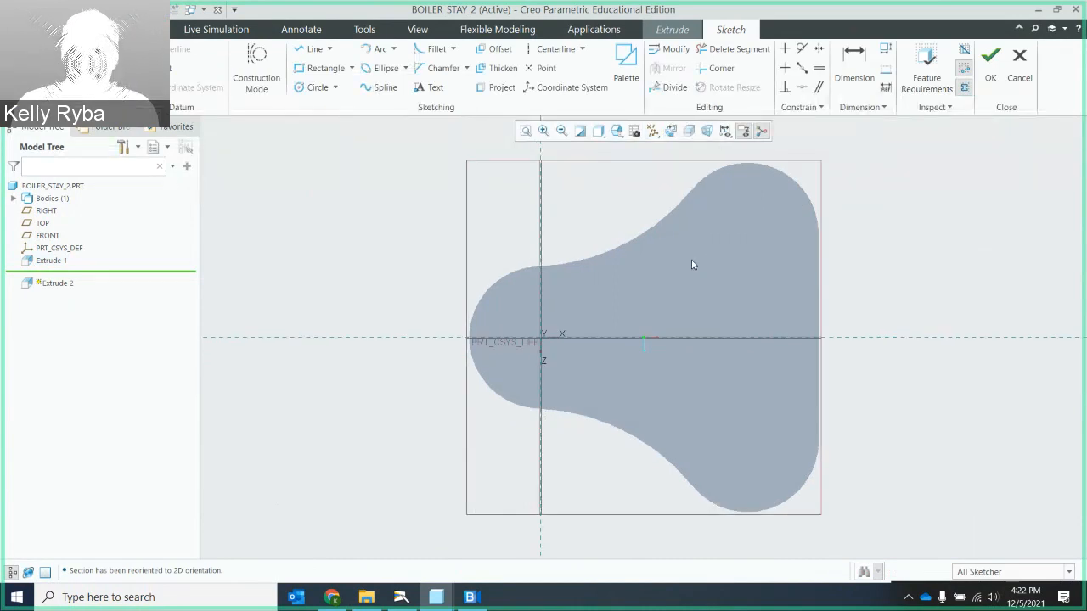
scroll(634, 296, "down", 5)
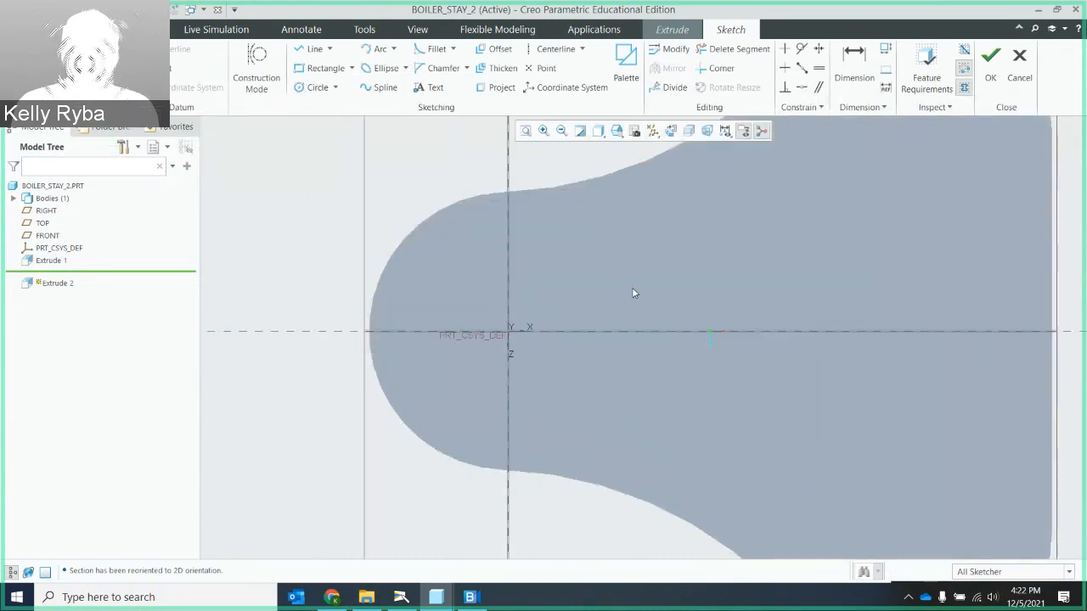
scroll(689, 299, "up", 2)
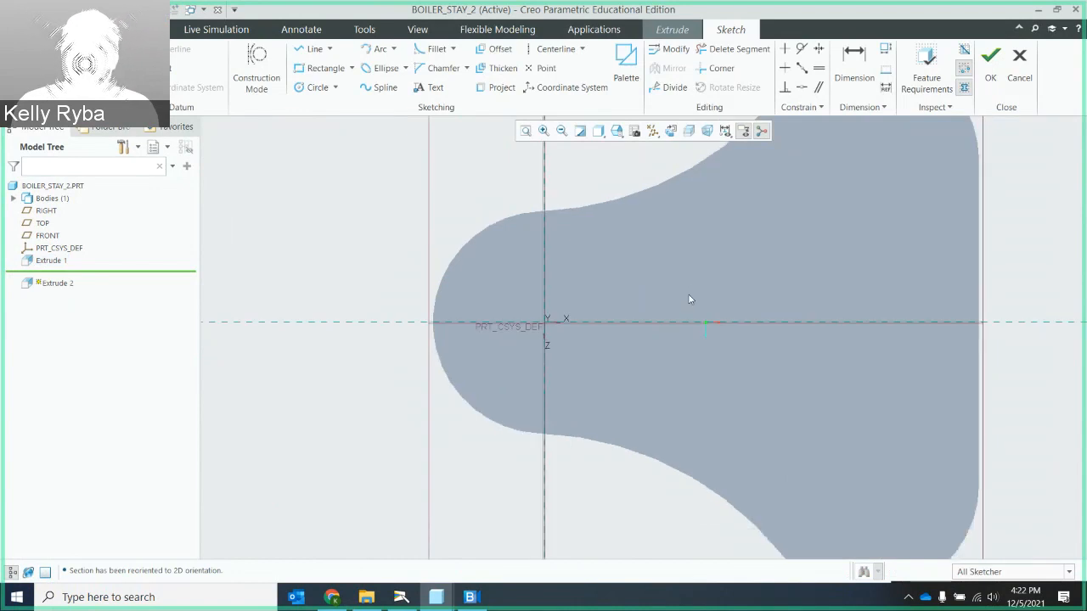
left_click(317, 88)
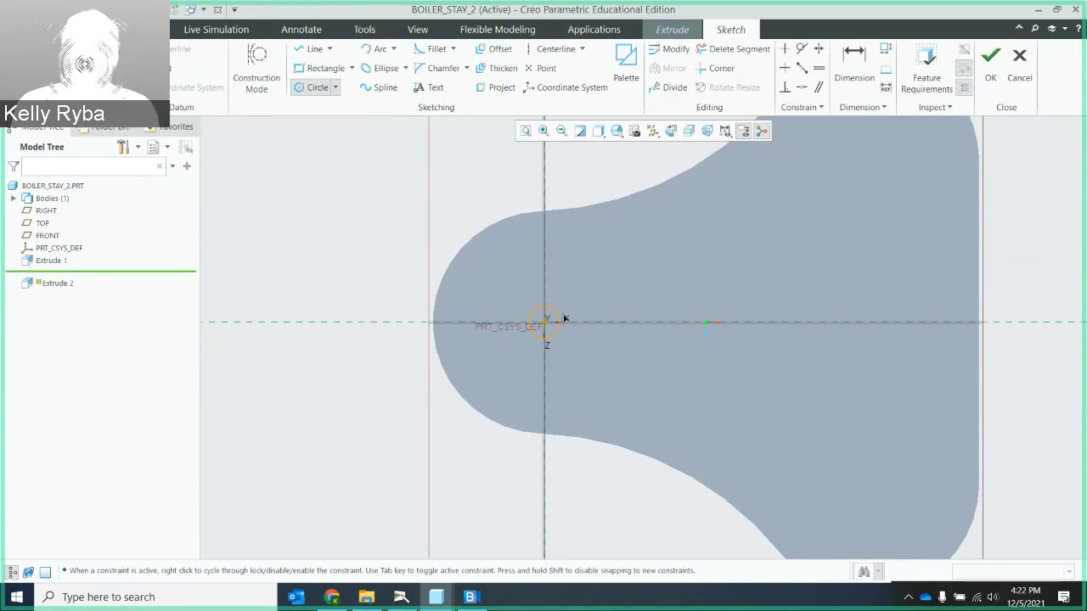
left_click(590, 307)
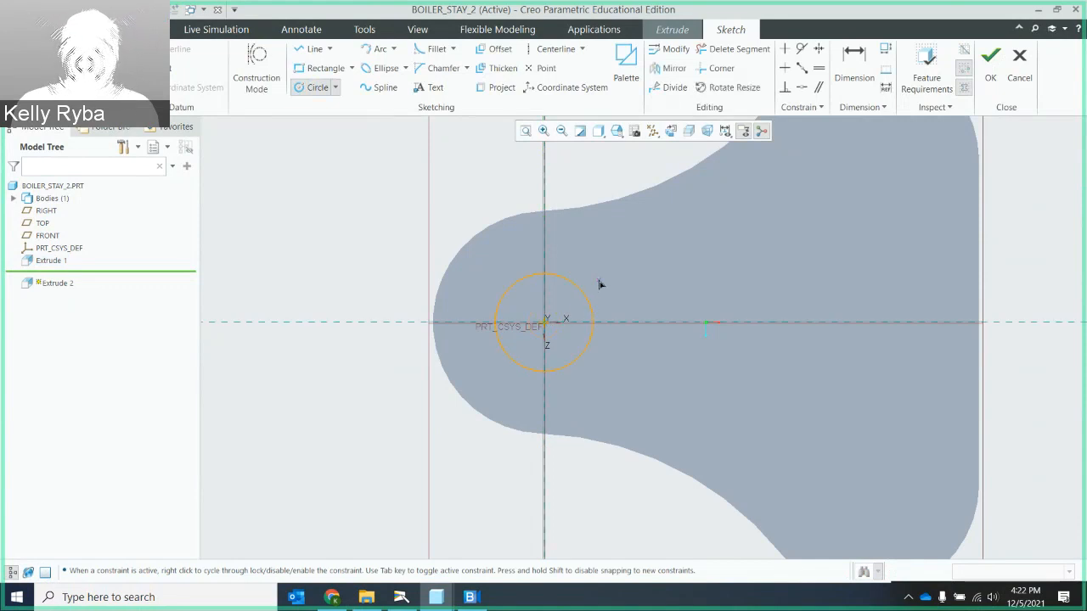
middle_click(602, 275)
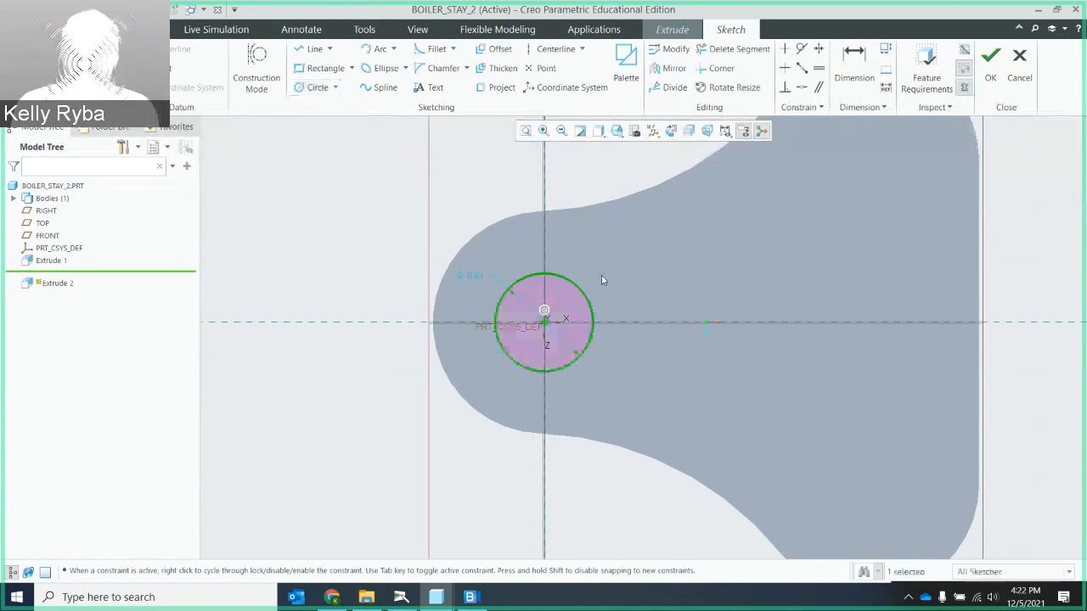
- Set the origin circle's diameter to 0.5 and check the sketch against the feature requirements
double_click(477, 276)
type("0.5")
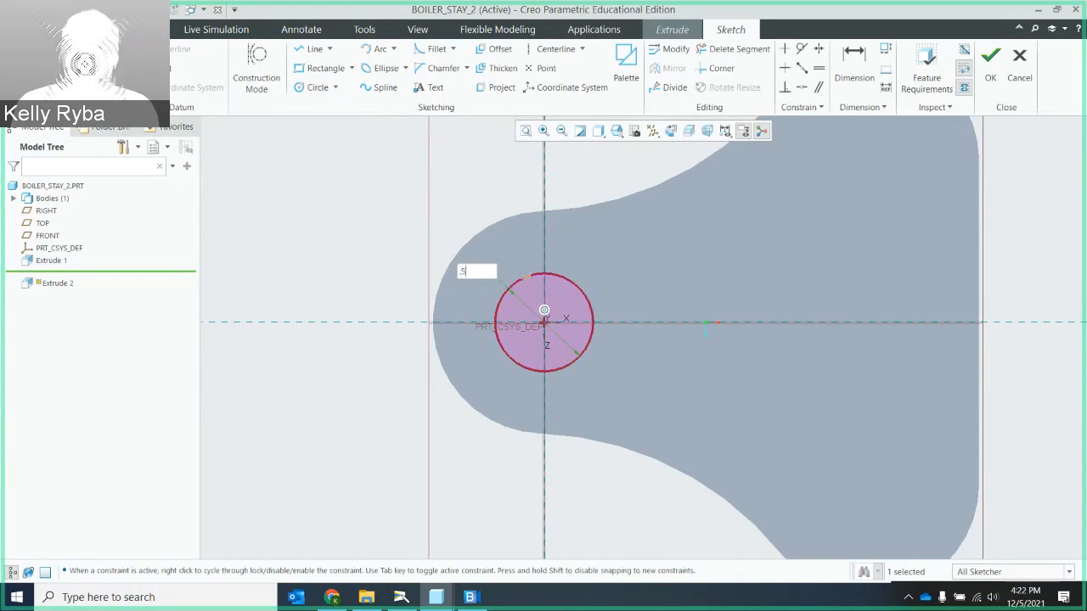
key("Return")
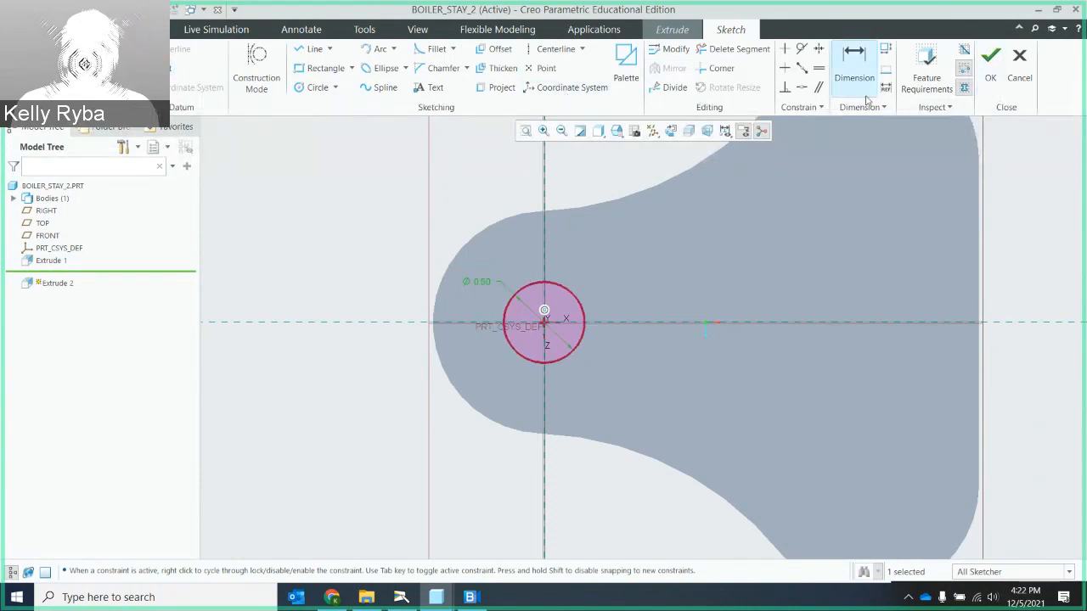
left_click(927, 75)
left_click(543, 367)
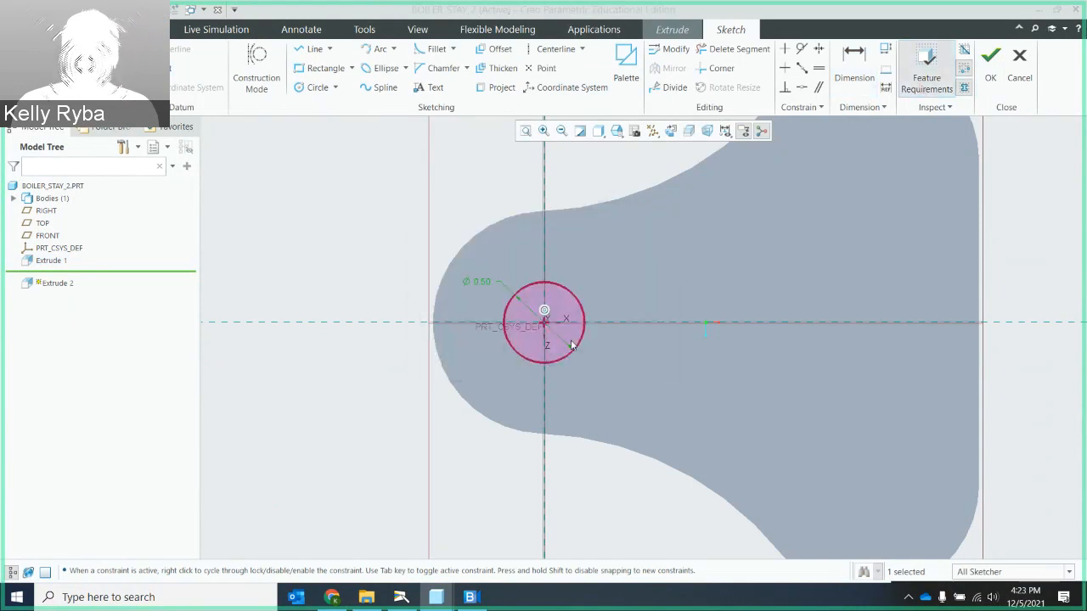
- Finish the origin circle sketch and extrude it as a material-removing cut through the plate
left_click(991, 55)
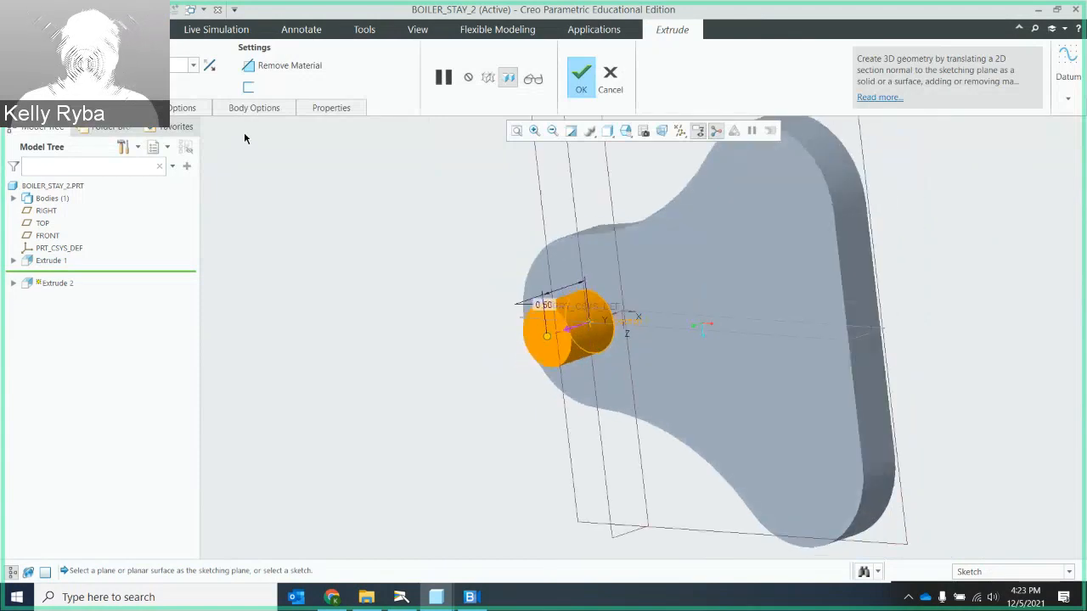
left_click(574, 327)
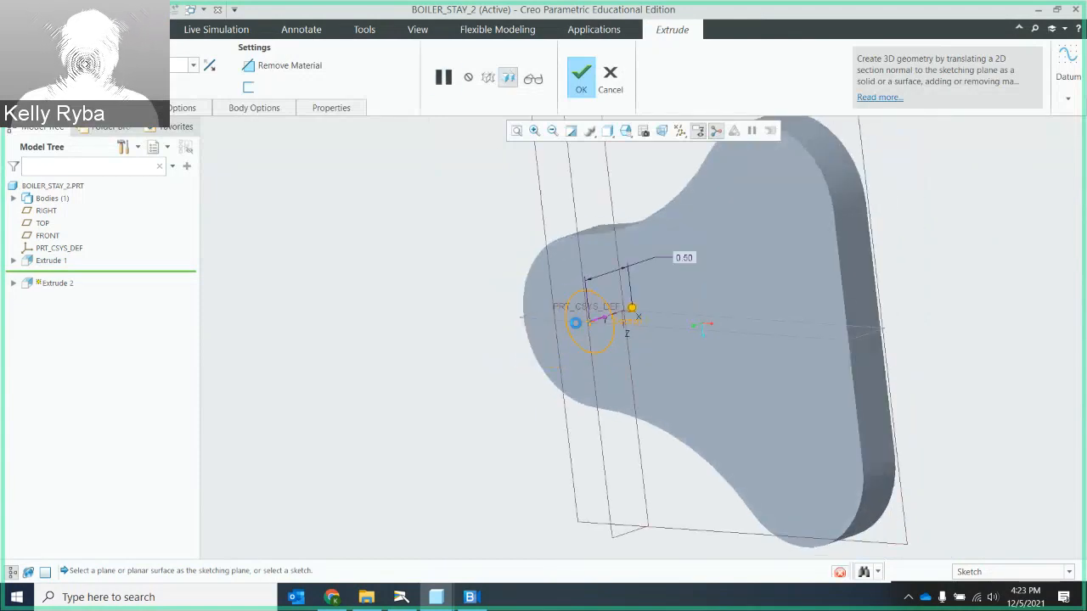
left_click(558, 102)
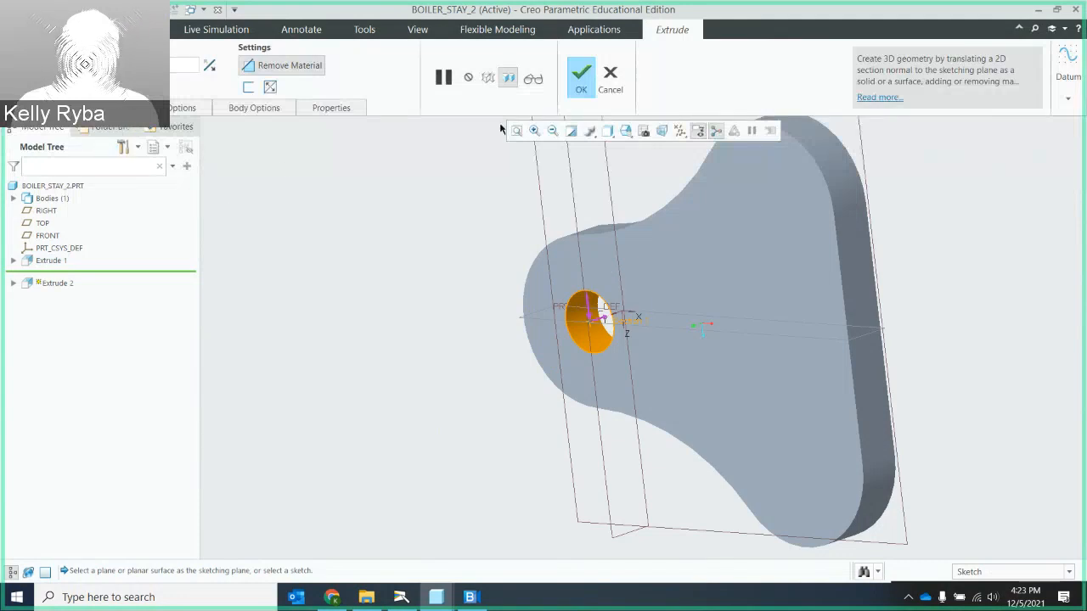
left_click(584, 79)
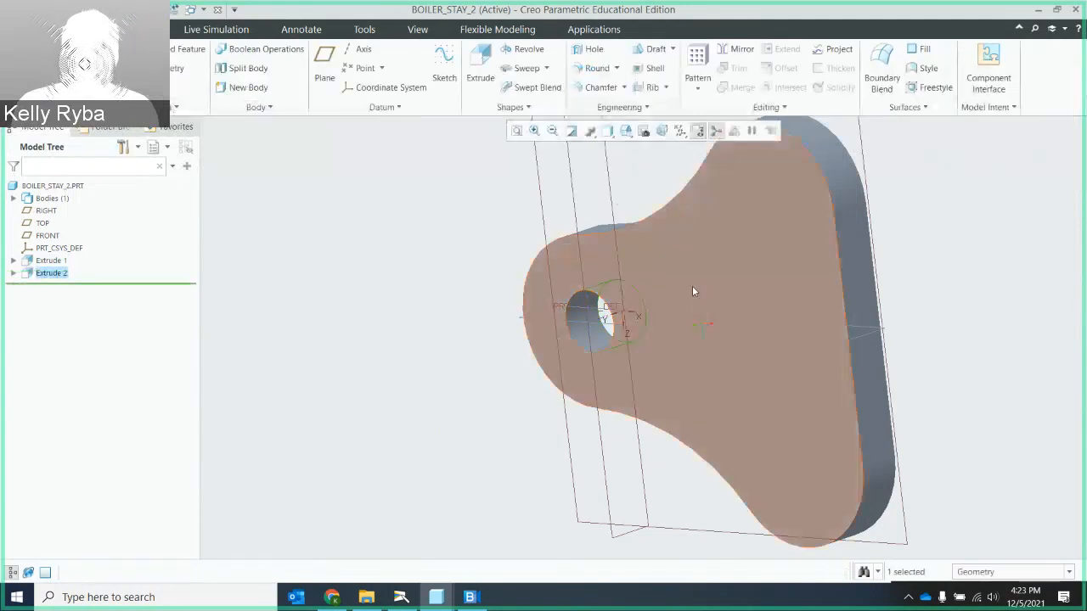
- Start another extrusion sketch on the plate's face and draw a circle about 0.83 in diameter concentric with the upper lobe's arc
middle_click_drag(694, 291, 755, 236)
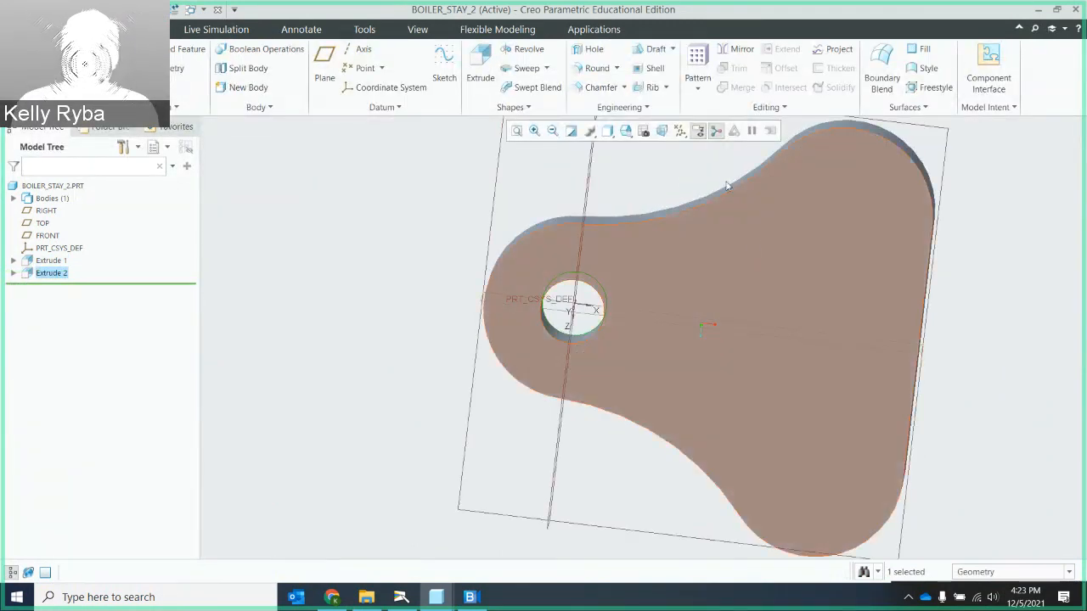
left_click(479, 62)
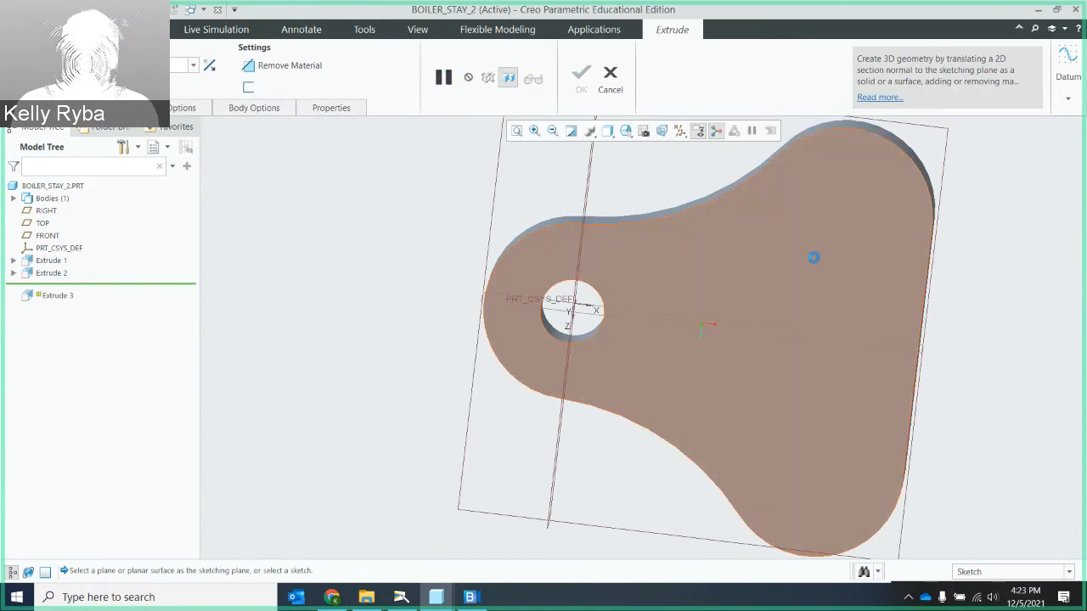
left_click(814, 257)
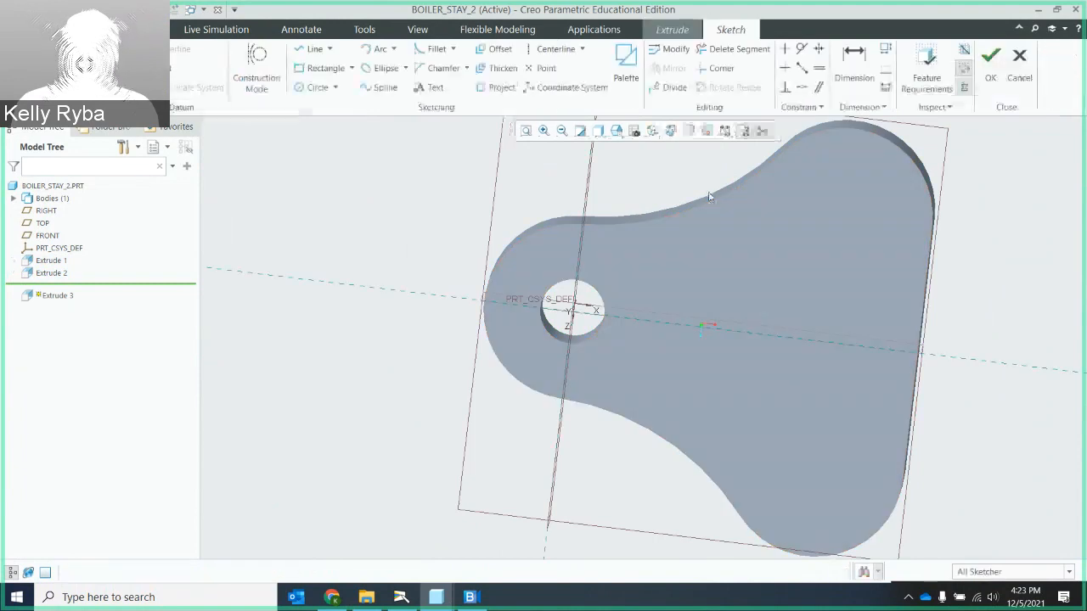
left_click(313, 88)
left_click(844, 215)
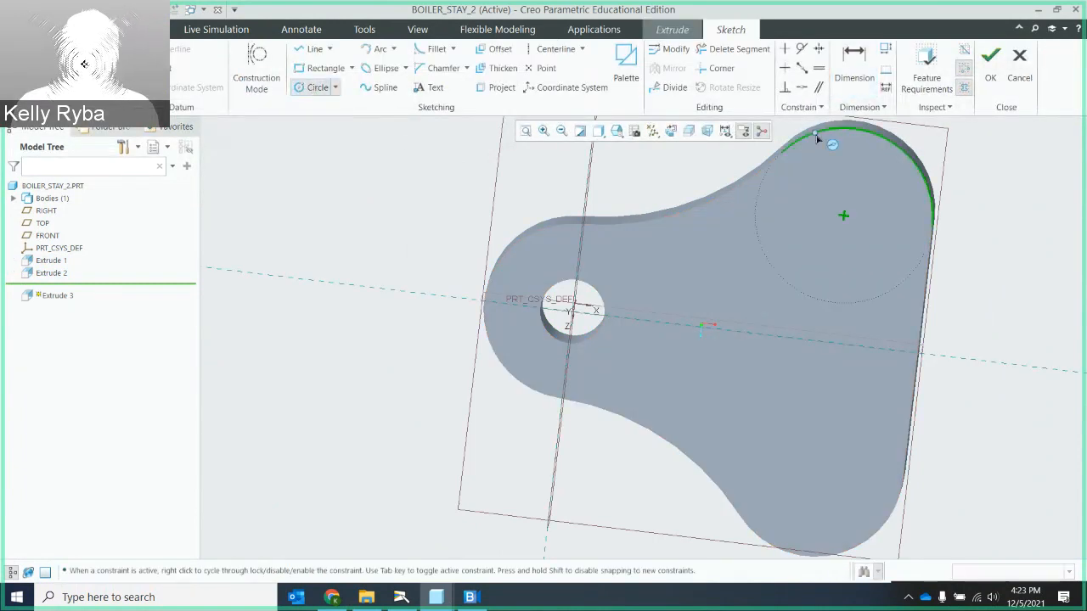
left_click(870, 138)
left_click(671, 130)
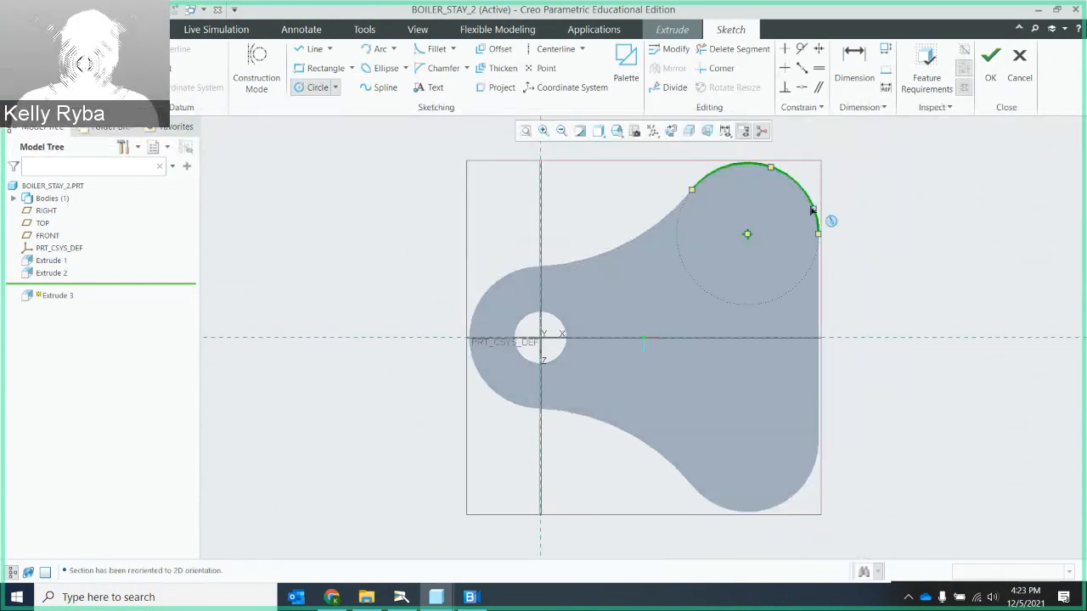
left_click(748, 236)
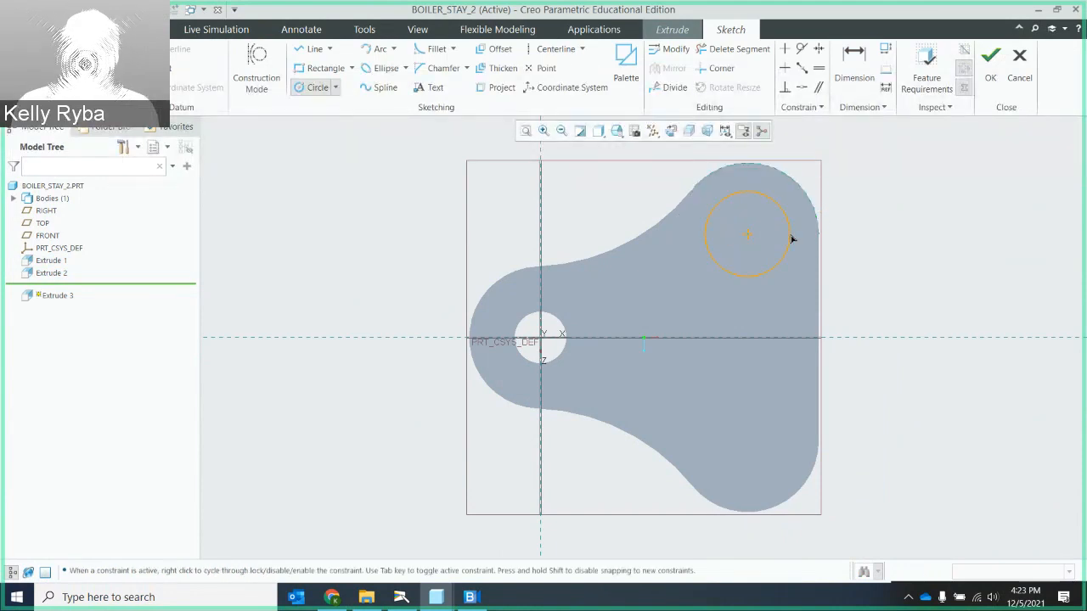
left_click(793, 239)
middle_click(781, 236)
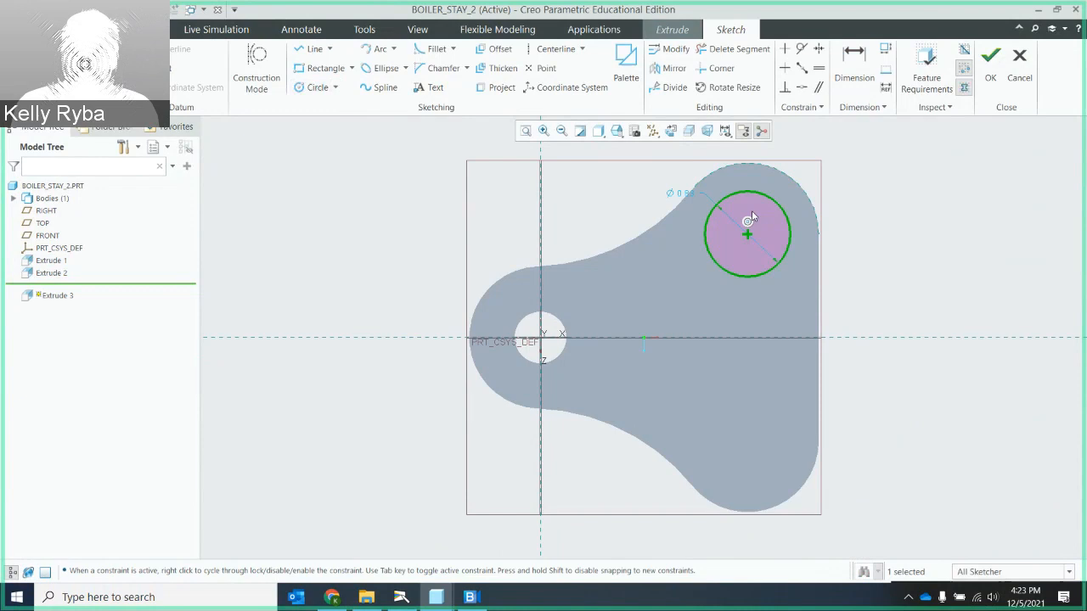
- Set the upper lobe circle's diameter to 0.5 and check this sketch against the feature requirements
double_click(684, 193)
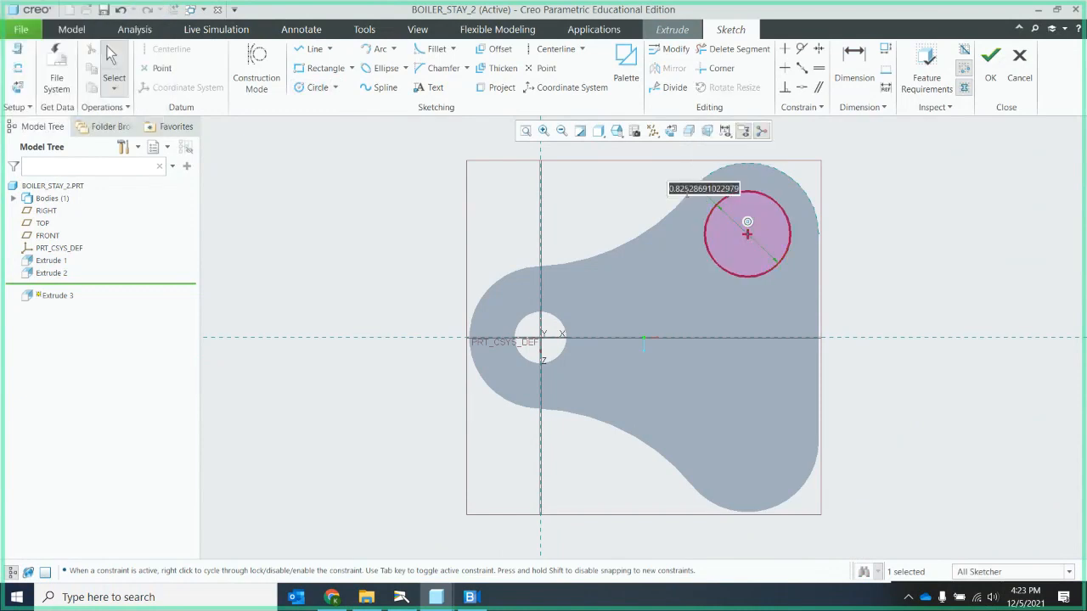
type(".5")
key("Return")
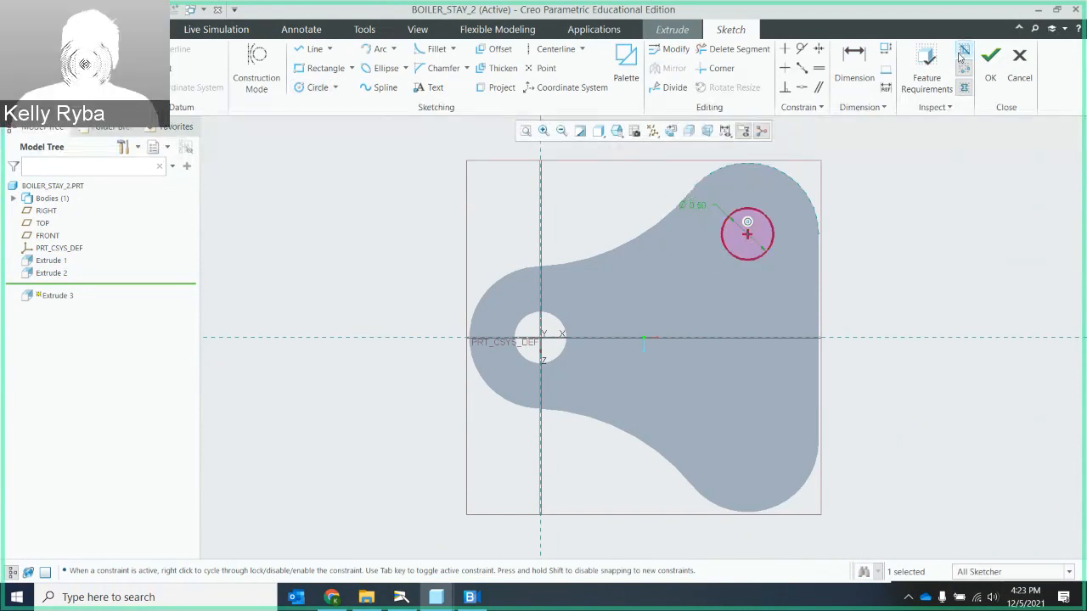
left_click(926, 70)
left_click(542, 368)
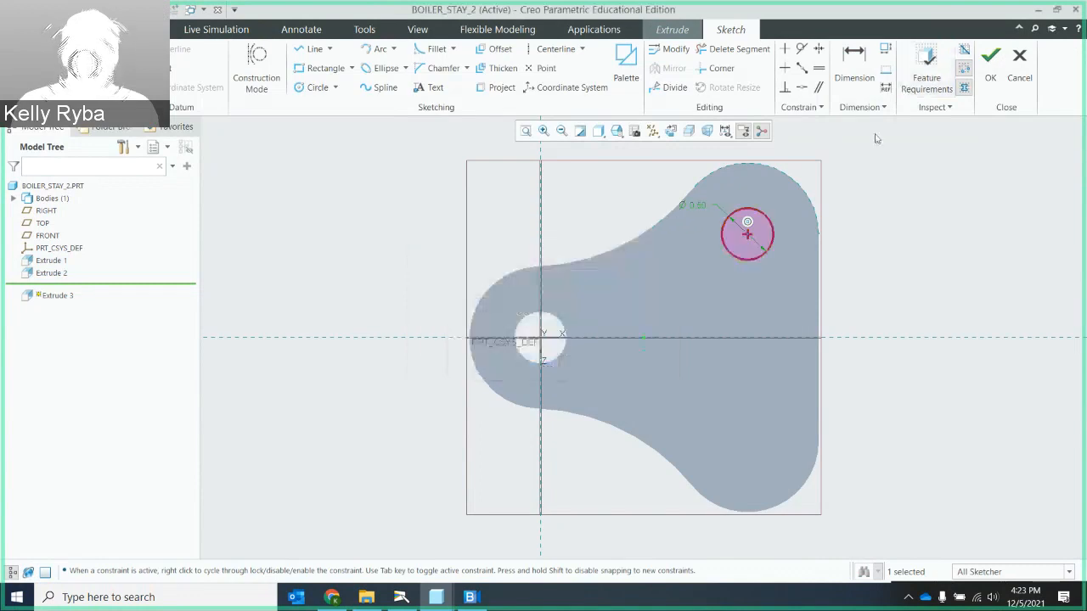
- Finish the upper lobe circle sketch and extrude it as a material-removing cut through the plate
left_click(991, 62)
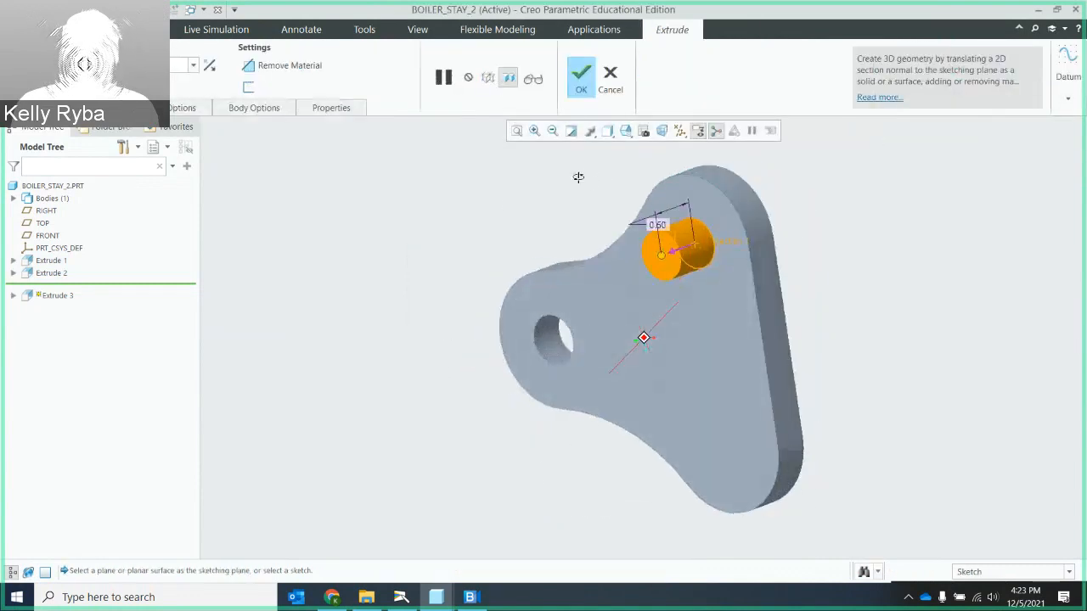
left_click(688, 255)
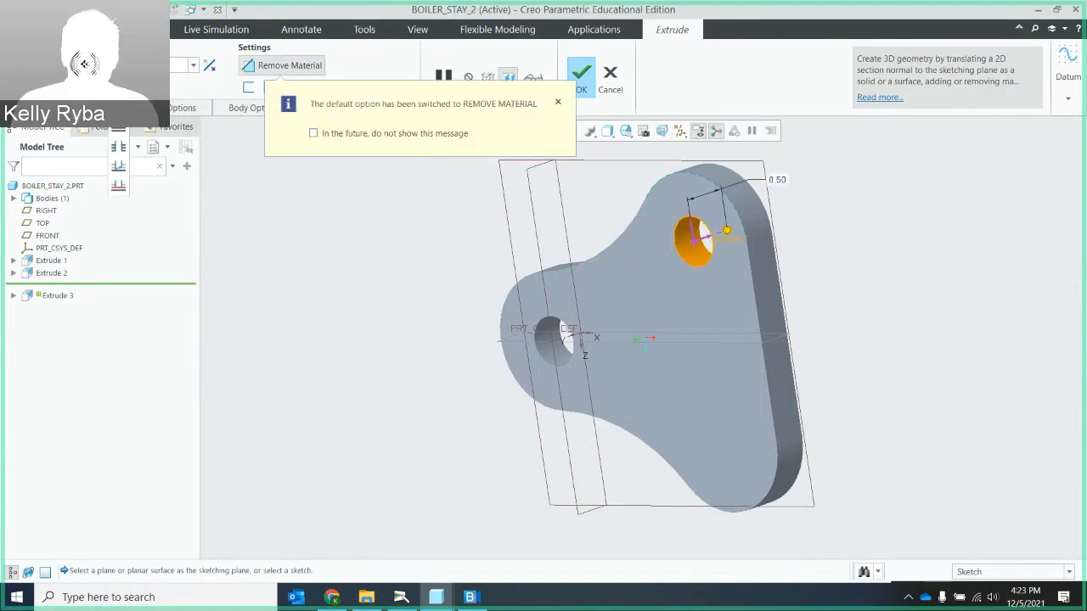
left_click(581, 90)
- Start another extrusion sketch on the plate's face and draw a circle about 0.6 in diameter concentric with the lower lobe's arc
middle_click_drag(725, 286, 534, 106)
left_click(480, 72)
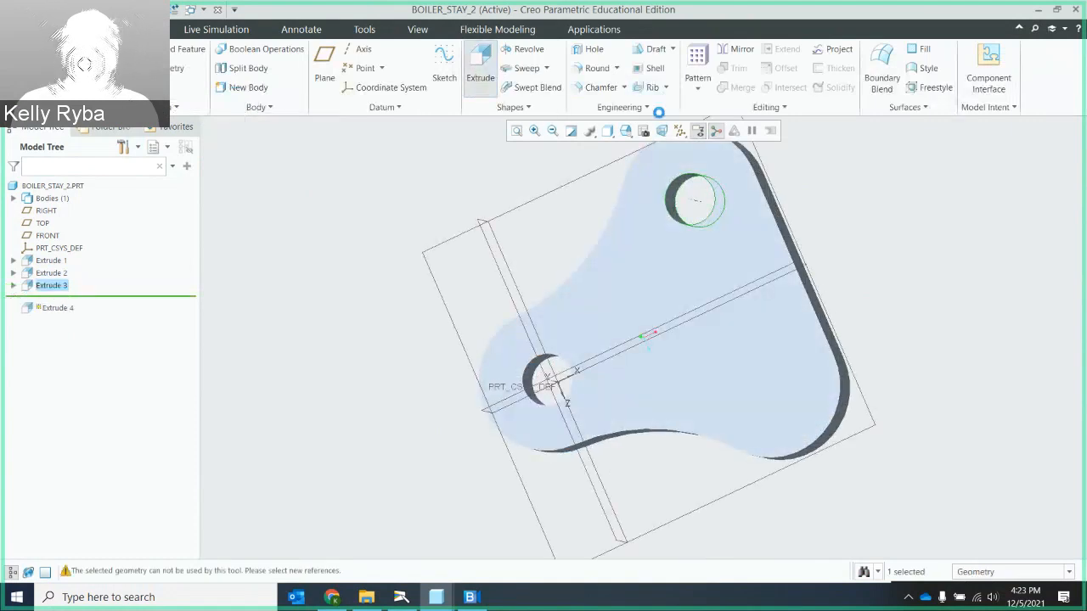
left_click(124, 112)
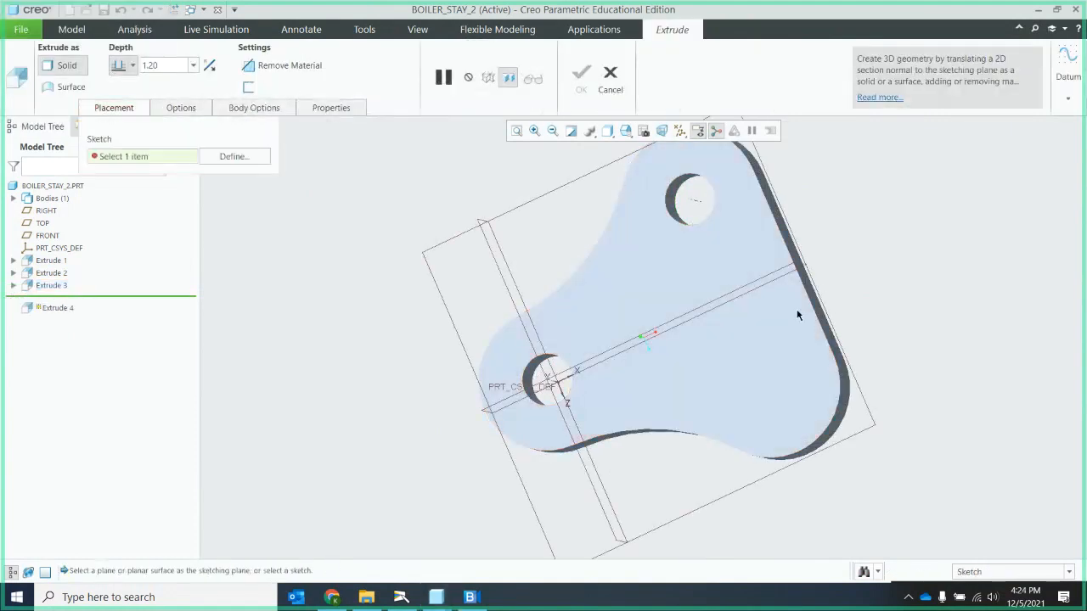
left_click(813, 390)
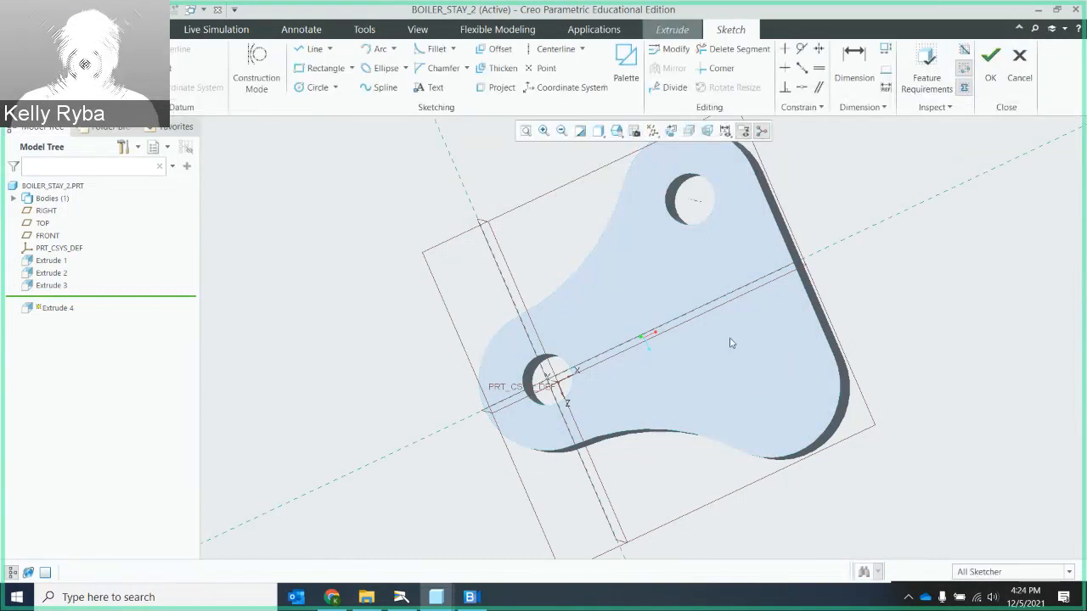
left_click(317, 88)
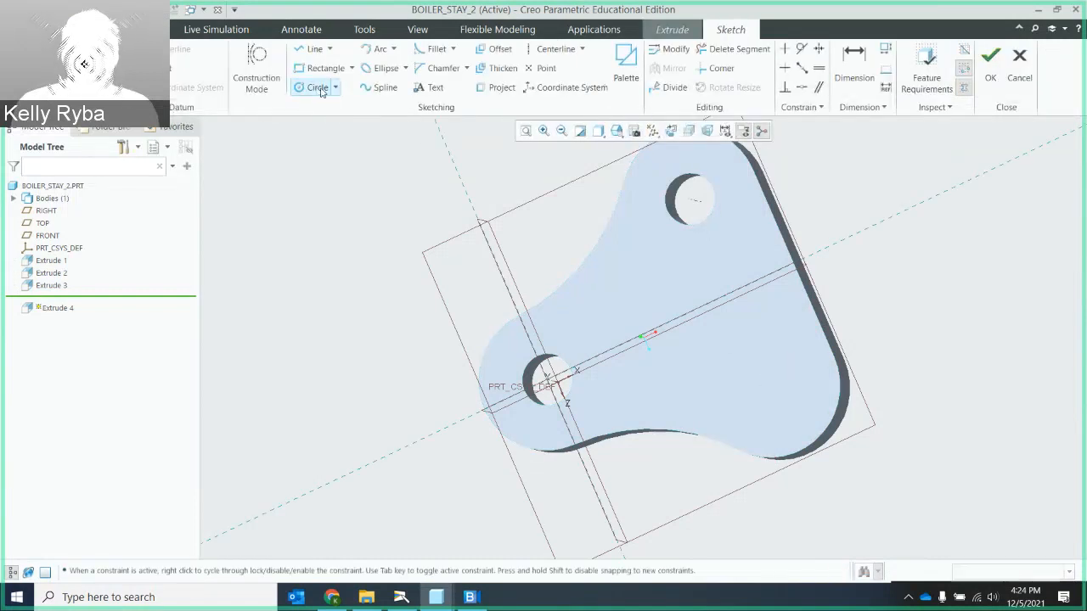
left_click(673, 132)
left_click(747, 441)
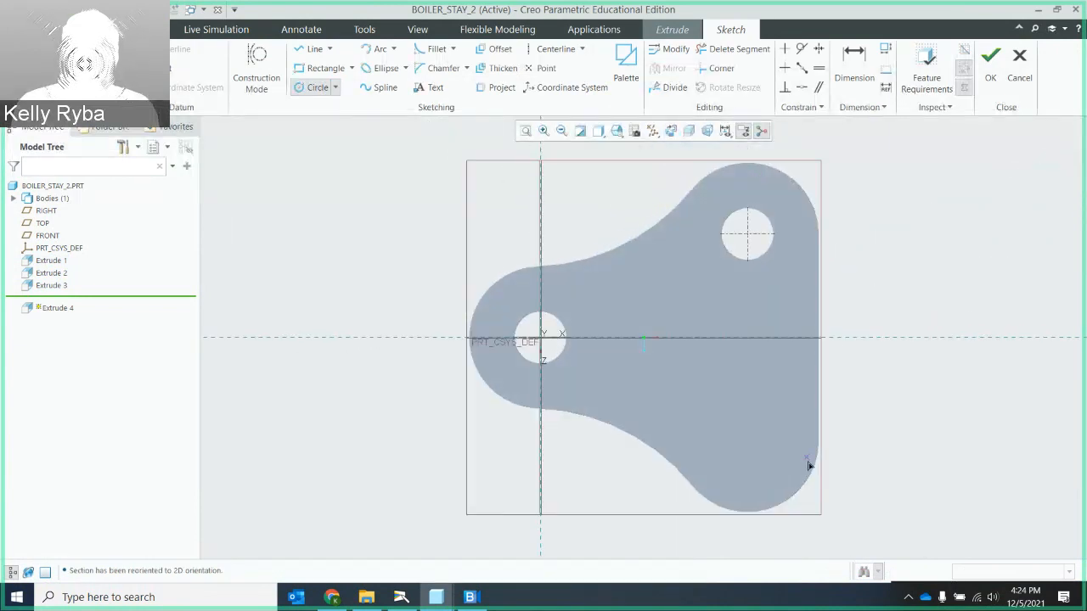
left_click(800, 490)
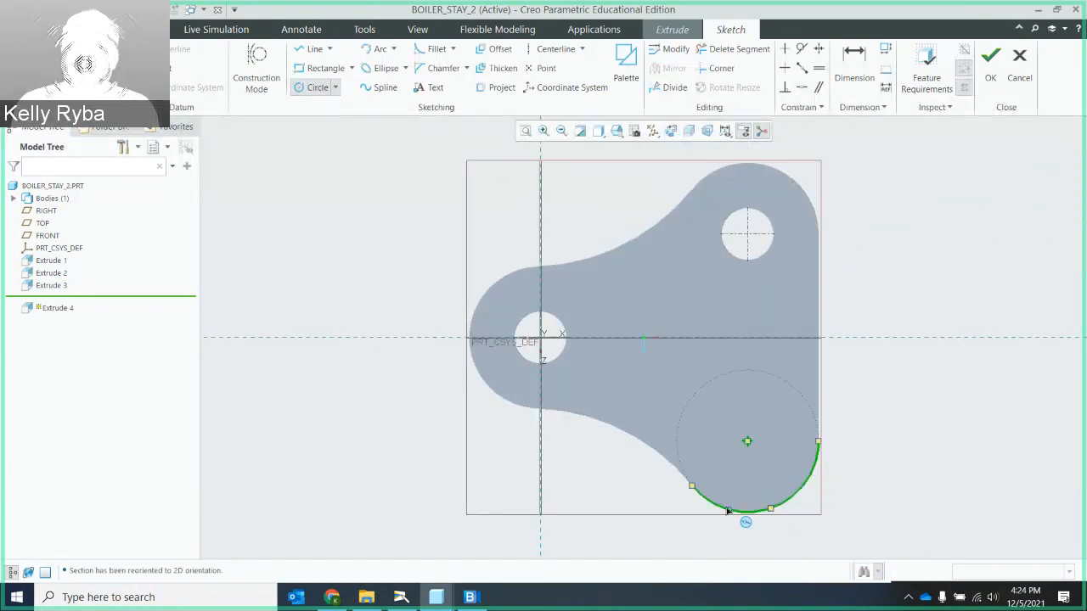
left_click(747, 442)
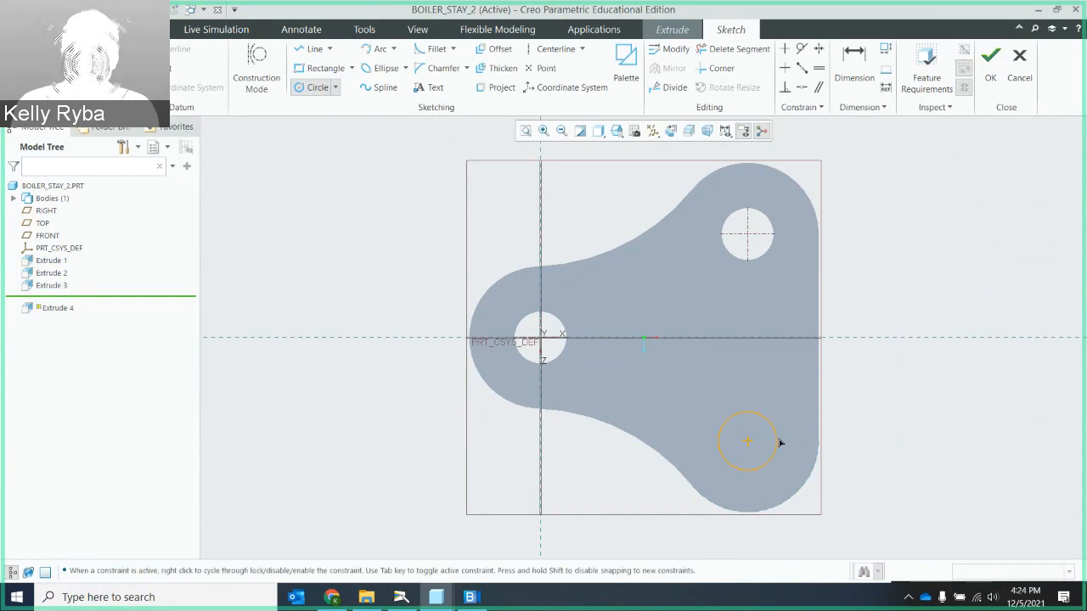
left_click(779, 443)
middle_click(736, 387)
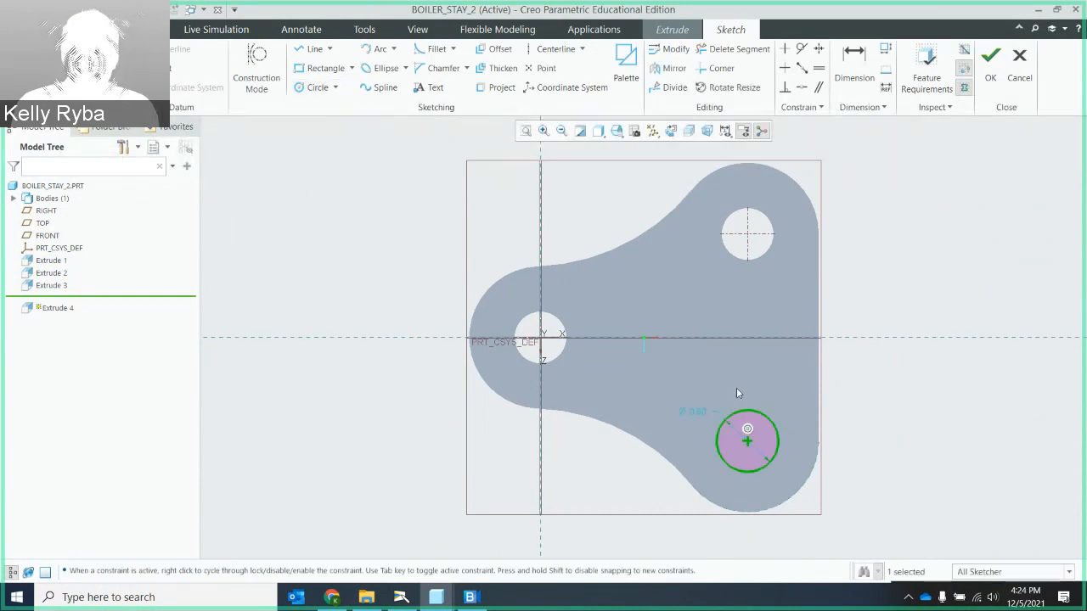
- Set the lower lobe circle's diameter to 0.5 and check the sketch against the feature requirements
double_click(702, 413)
type("0.5")
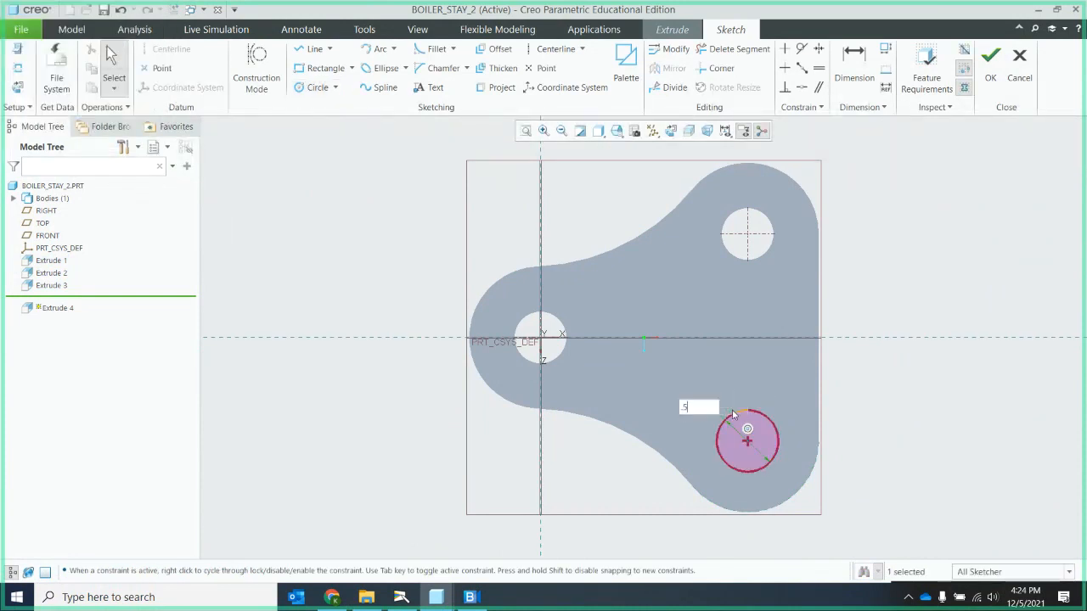
key("Return")
left_click(926, 81)
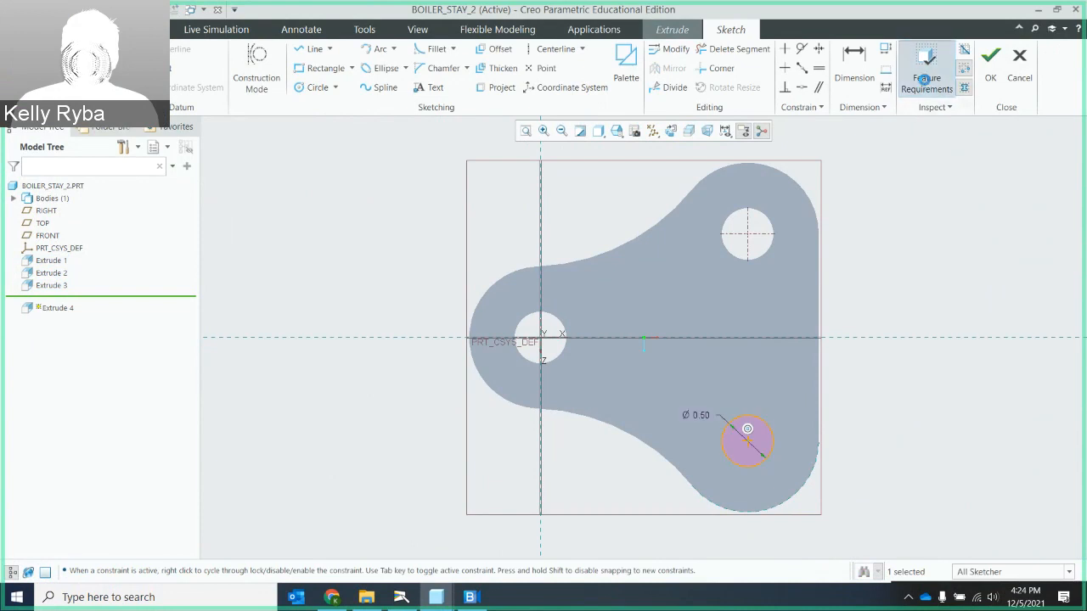
left_click(542, 368)
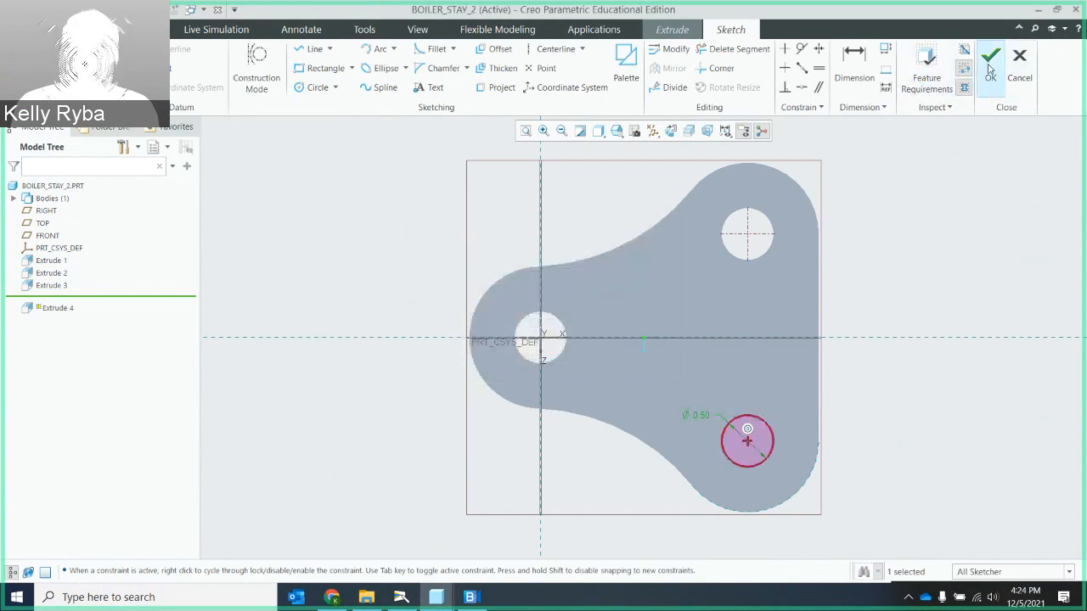
- Finish the lower lobe circle sketch and extrude it as a material-removing cut through the plate
left_click(991, 59)
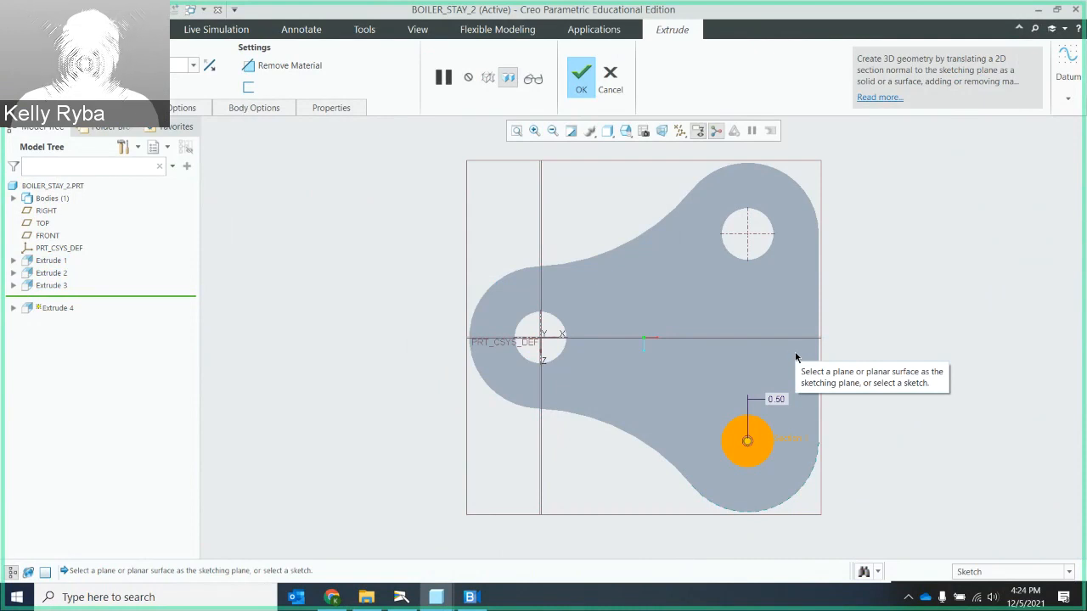
mouse_move(781, 369)
middle_mouse_down()
mouse_move(738, 388)
mouse_move(654, 354)
middle_mouse_up()
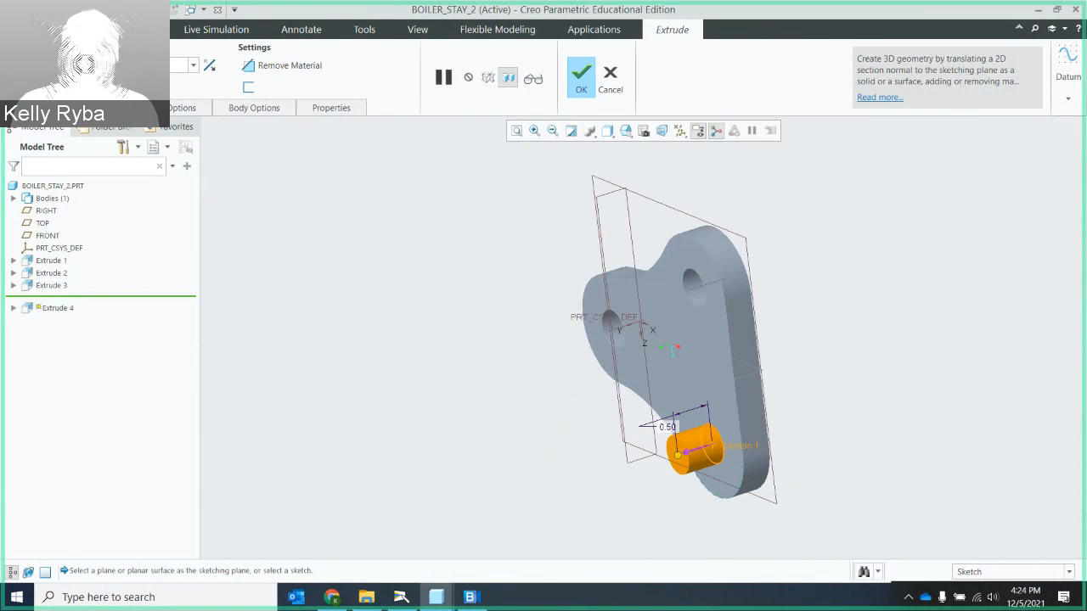
left_click(129, 65)
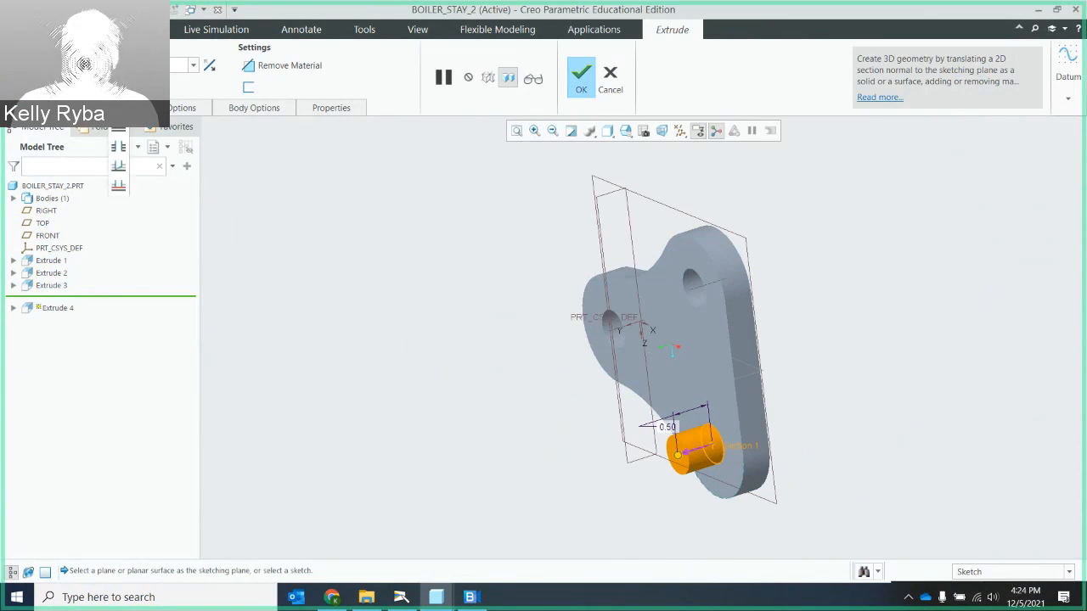
left_click(119, 166)
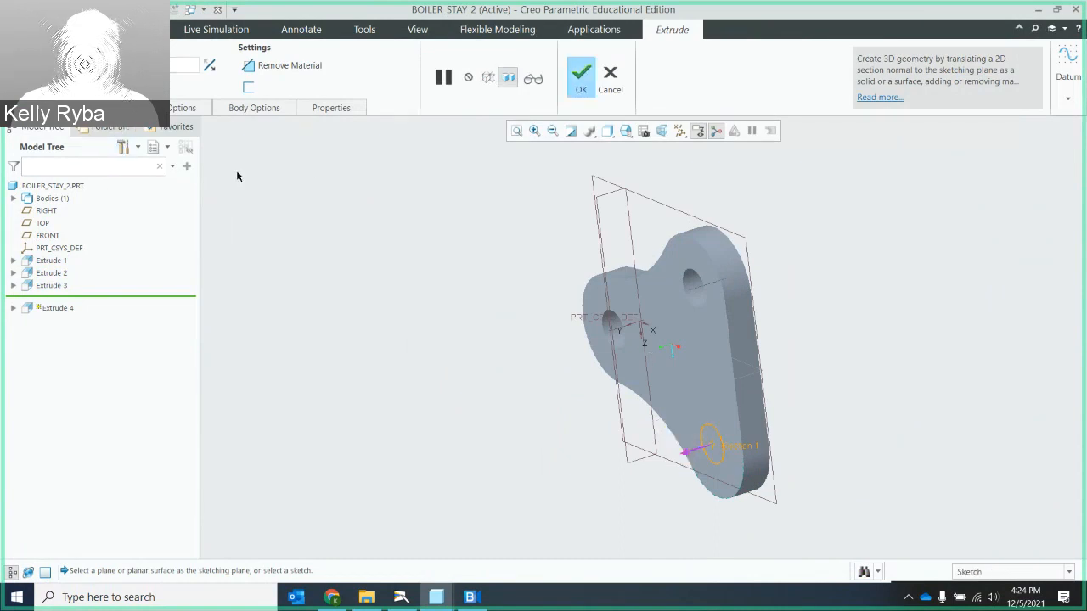
left_click(698, 452)
left_click(291, 67)
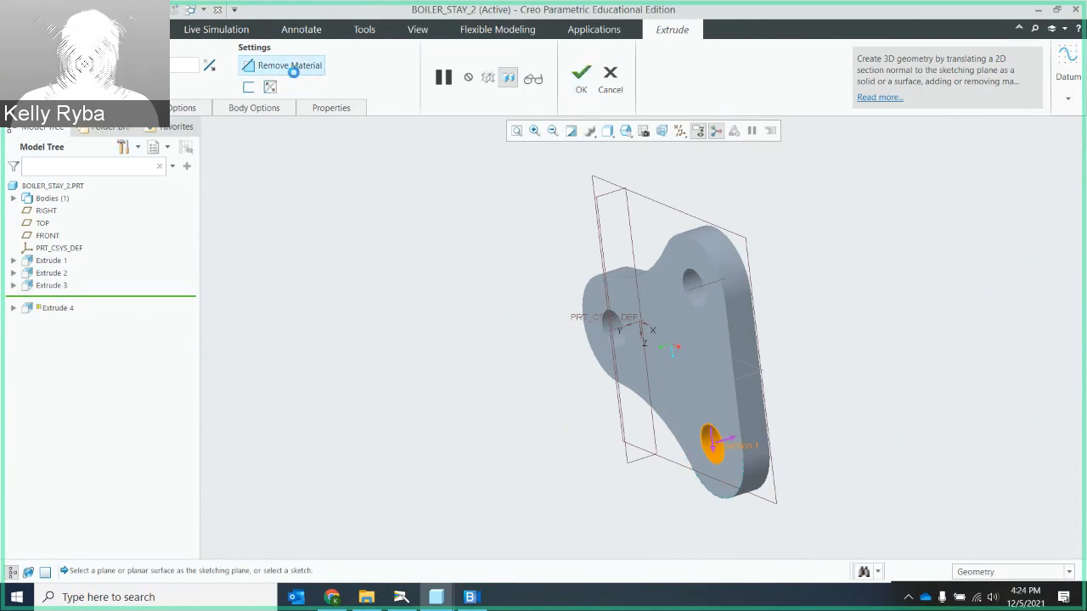
middle_click_drag(450, 341, 495, 321)
left_click(580, 76)
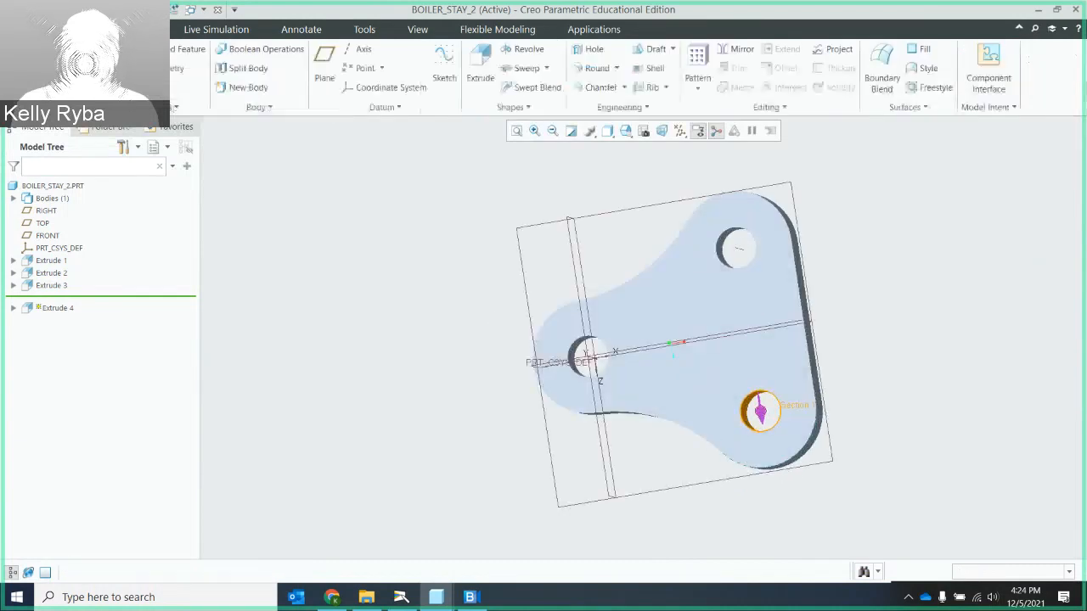
- Save BOILER_STAY_2.PRT in the Creo1 folder
left_click(22, 30)
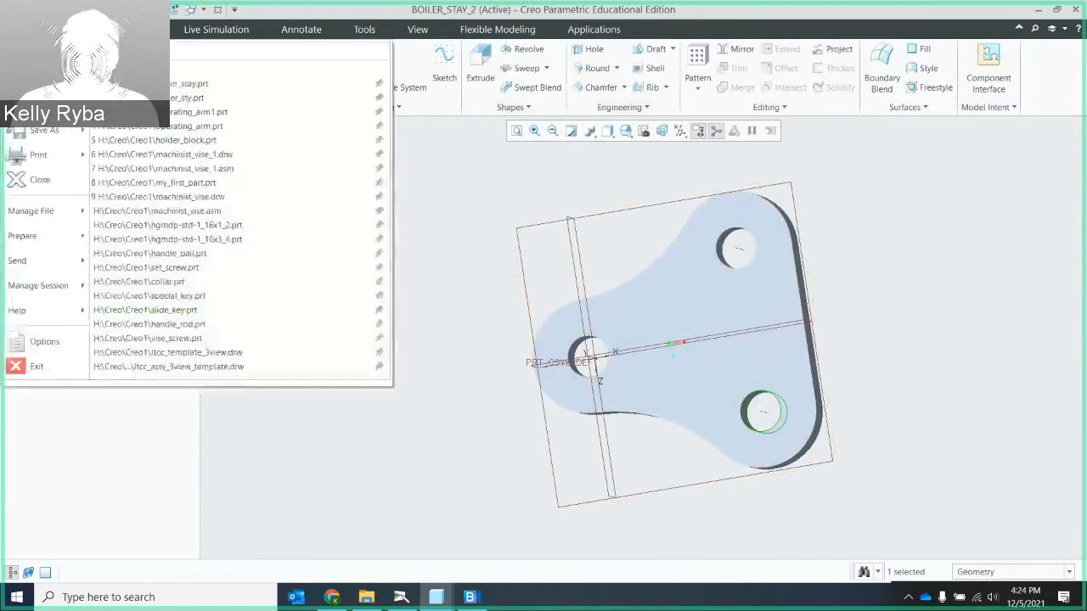
left_click(38, 105)
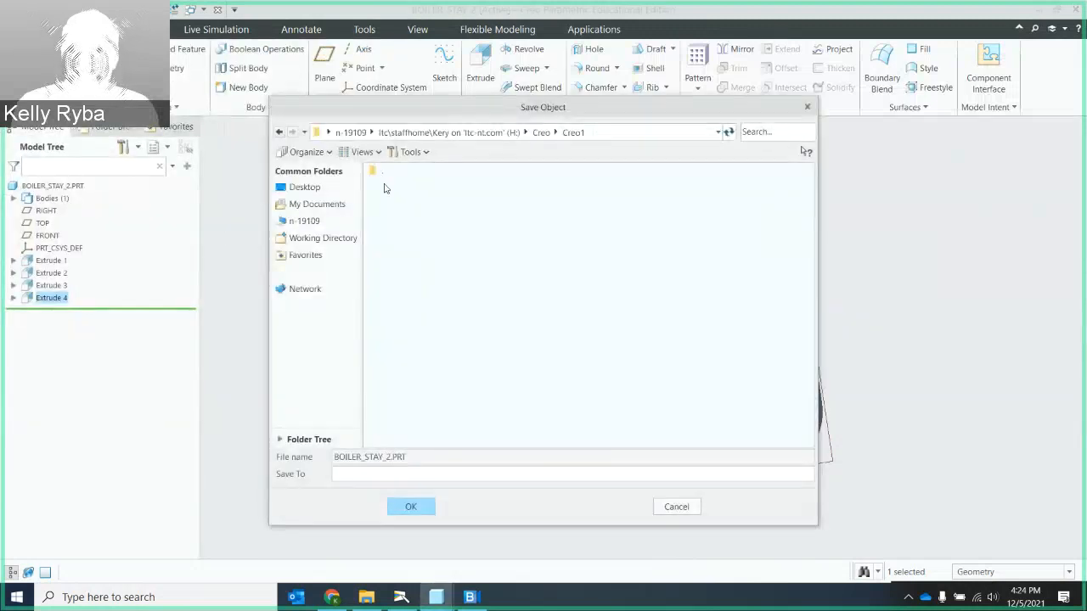
left_click(412, 507)
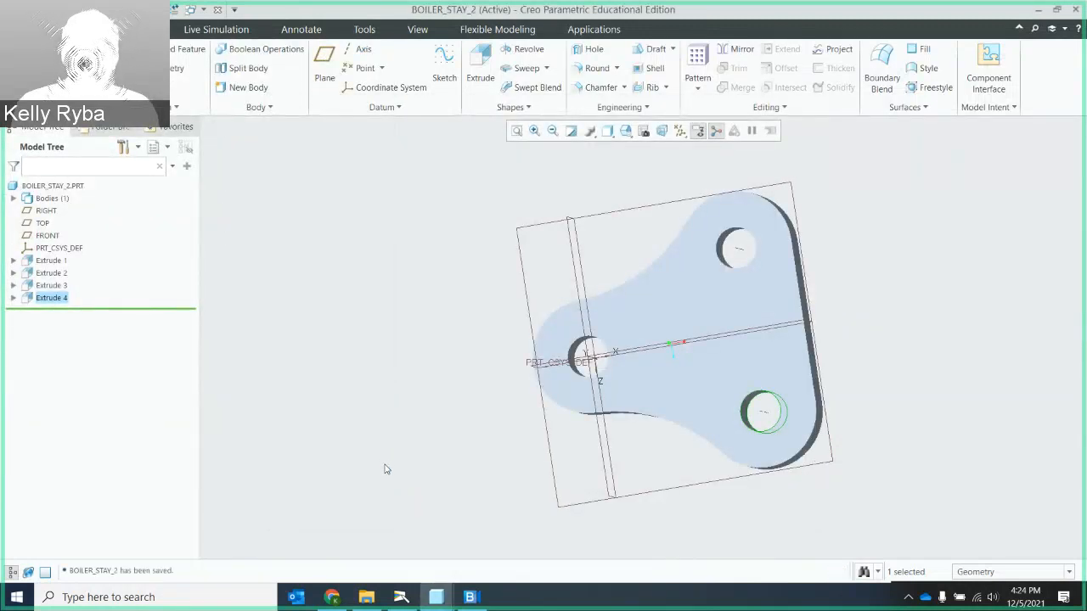
mouse_move(607, 461)
middle_mouse_down()
mouse_move(702, 427)
mouse_move(701, 408)
mouse_move(682, 415)
mouse_move(672, 348)
mouse_move(677, 379)
mouse_move(662, 388)
mouse_move(643, 344)
middle_mouse_up()
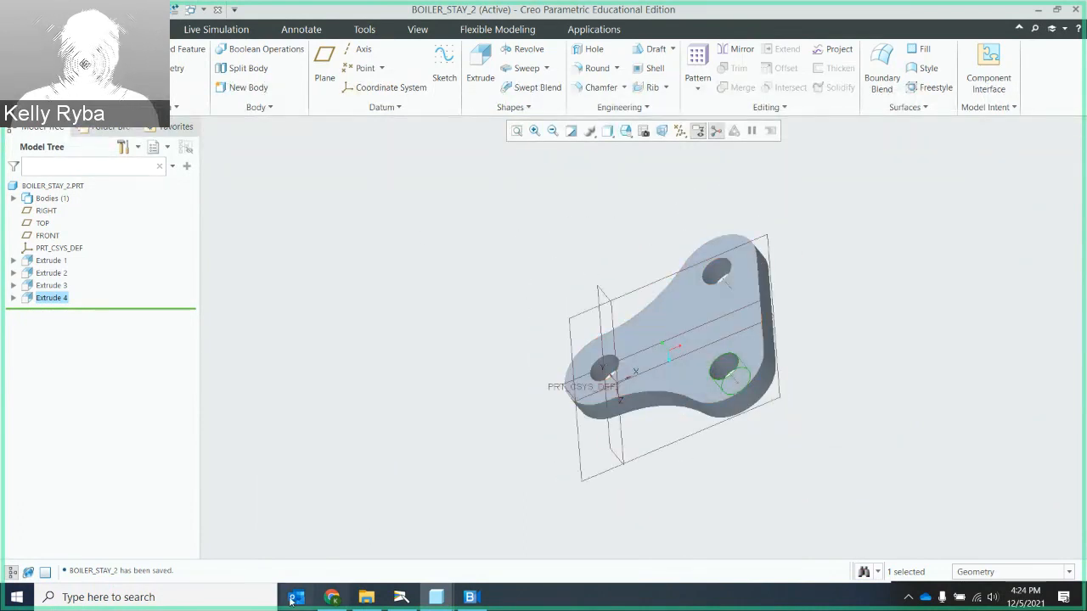
- Switch to the document camera to examine the boiler stay drawing in Figure 4-89, and return to the Creo model
left_click(401, 599)
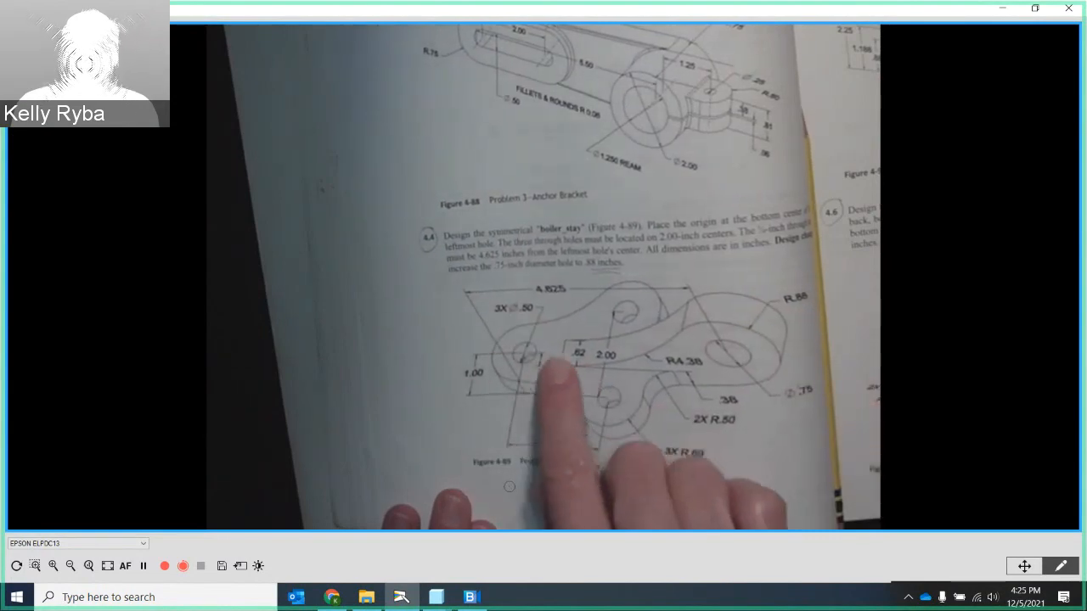
left_click(1003, 9)
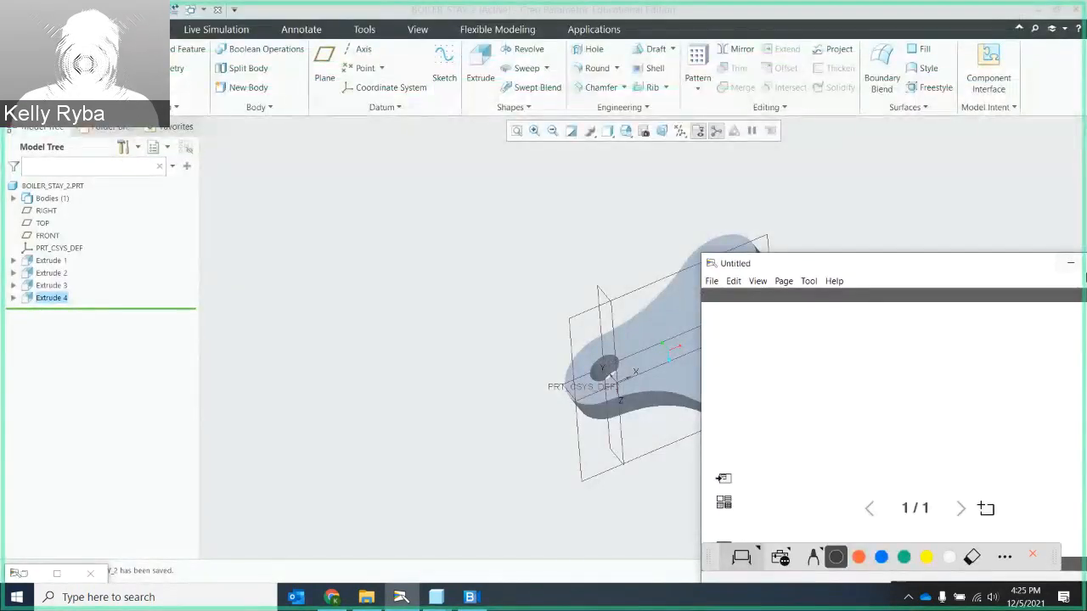
left_click(1071, 266)
- Start an extrusion sketch on the FRONT datum plane with RIGHT as the orientation reference, viewed square to the sketch plane
middle_click_drag(646, 391, 722, 421)
left_click(480, 62)
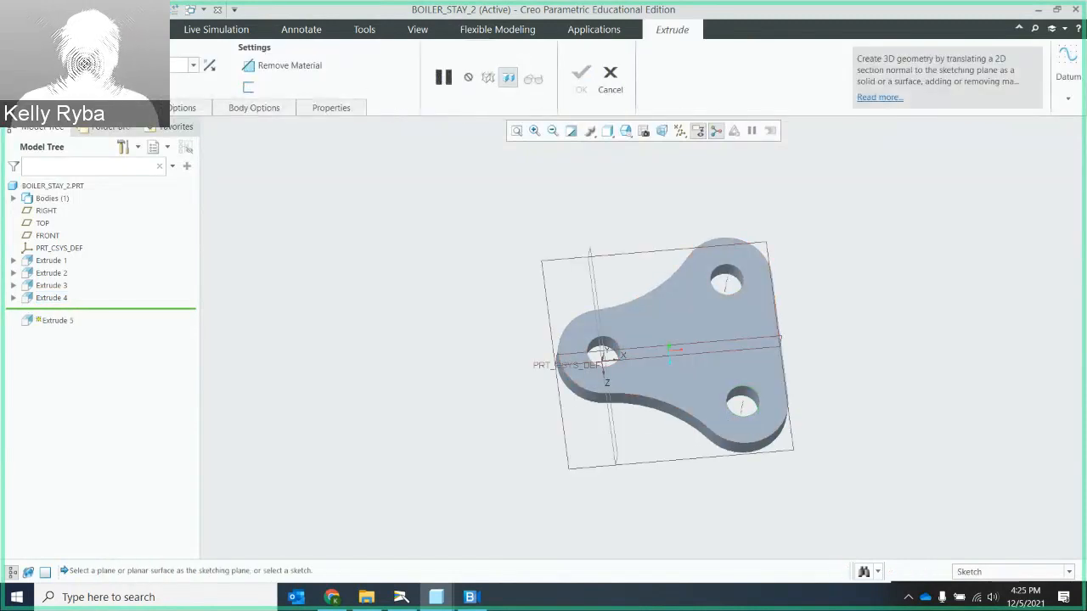
left_click(114, 107)
left_click(227, 158)
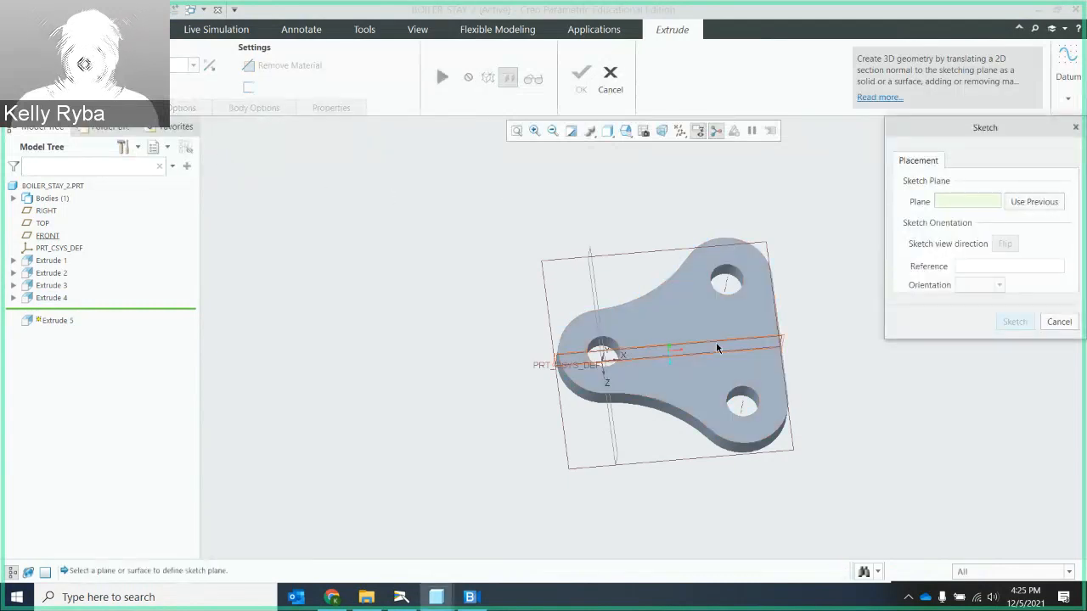
middle_click_drag(703, 330, 651, 311)
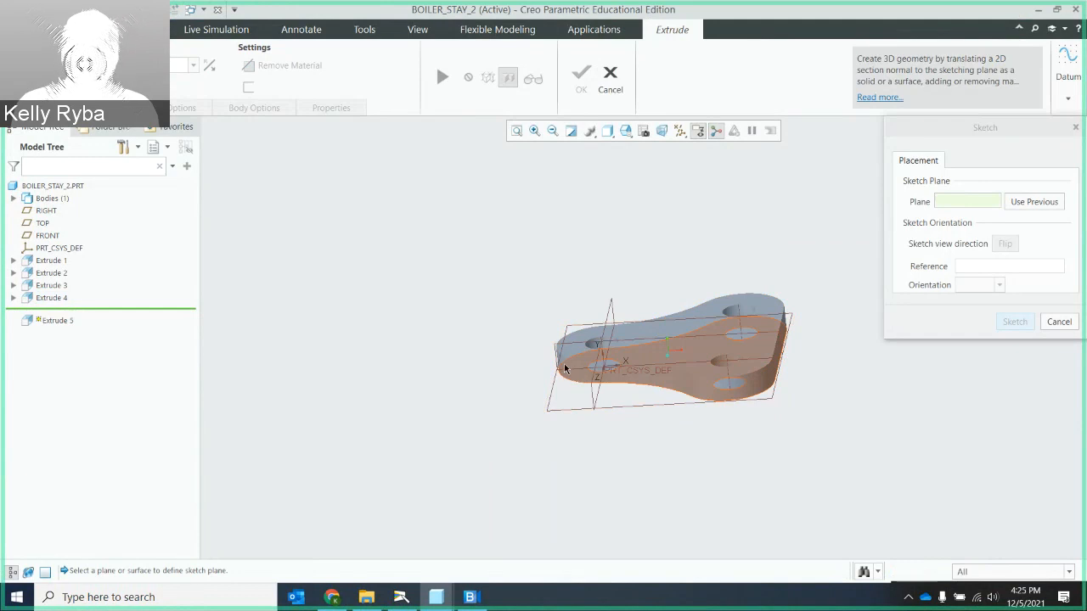
middle_click_drag(575, 359, 551, 361)
scroll(550, 361, "up", 3)
scroll(601, 360, "down", 10)
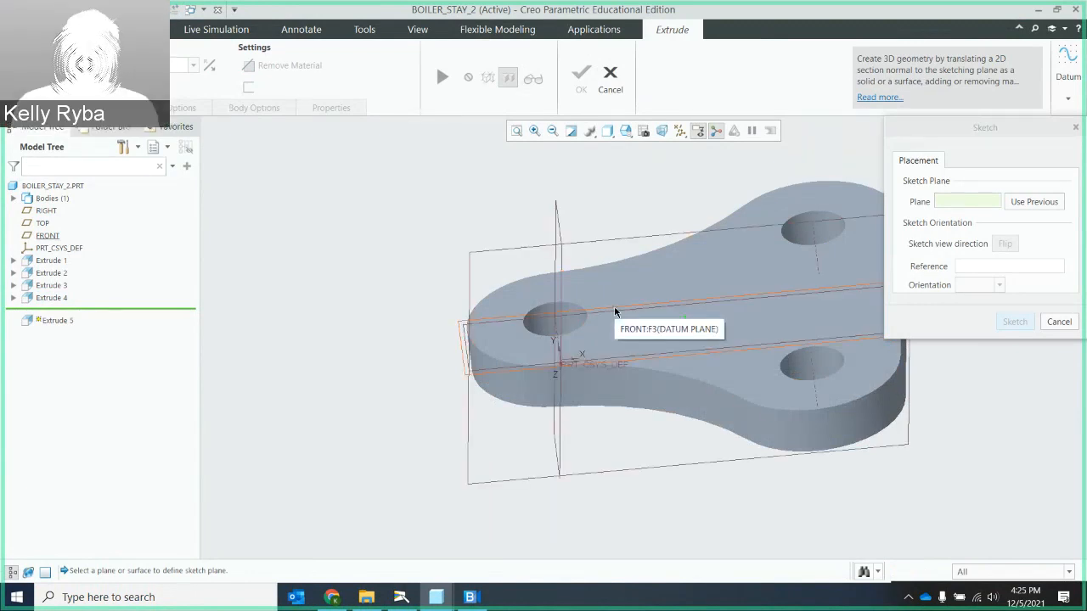
left_click(615, 312)
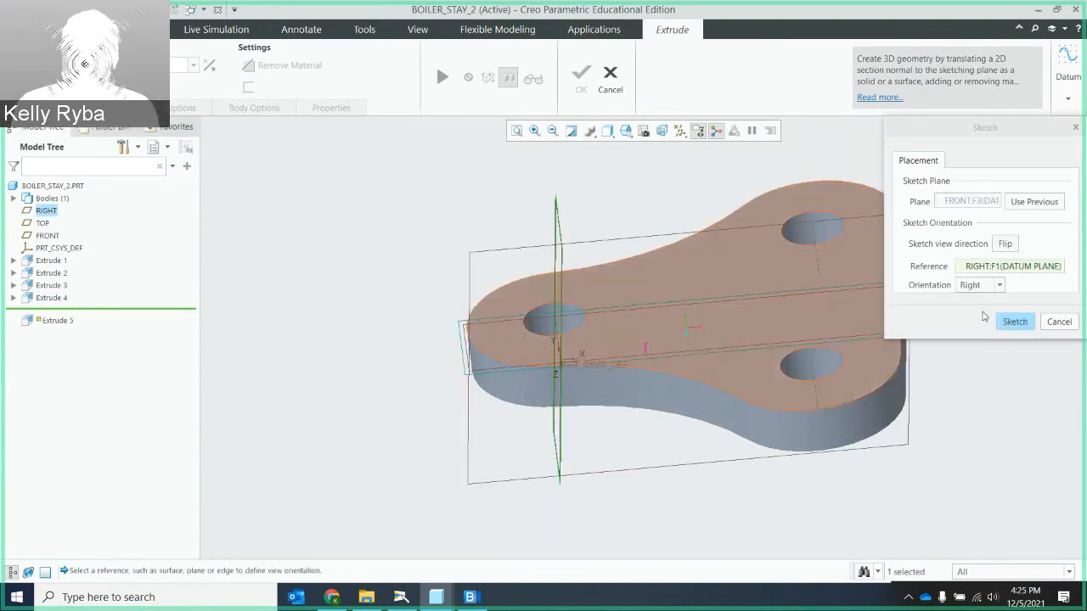
left_click(1014, 322)
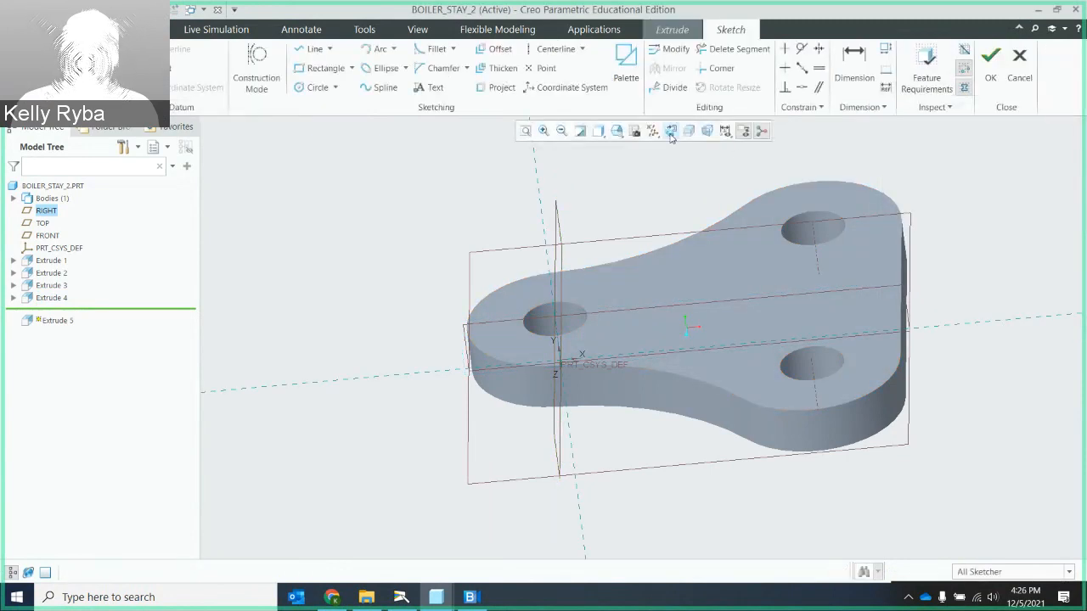
left_click(671, 132)
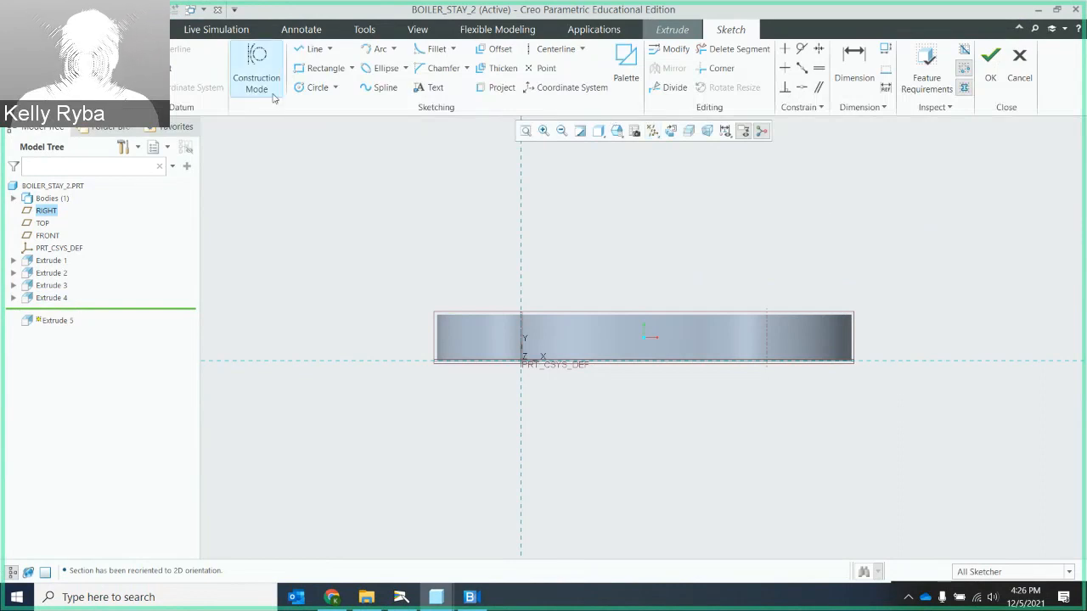
- Draw a circle about 2.05 in diameter beyond the plate's two-hole end, tangent to the horizontal reference and centred about 4.07 from the vertical reference
left_click(319, 88)
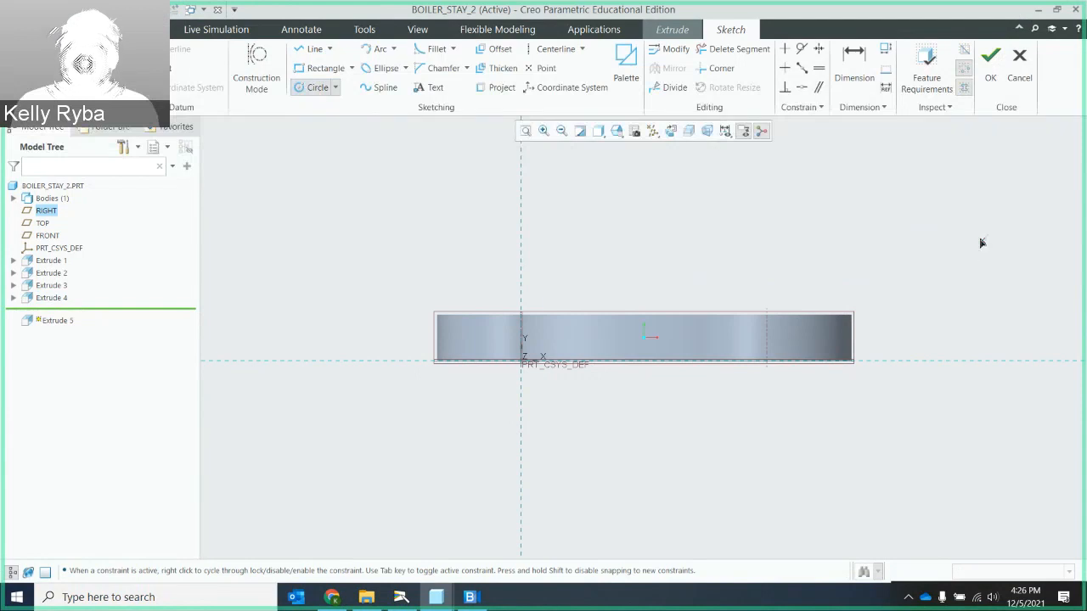
left_click(1020, 236)
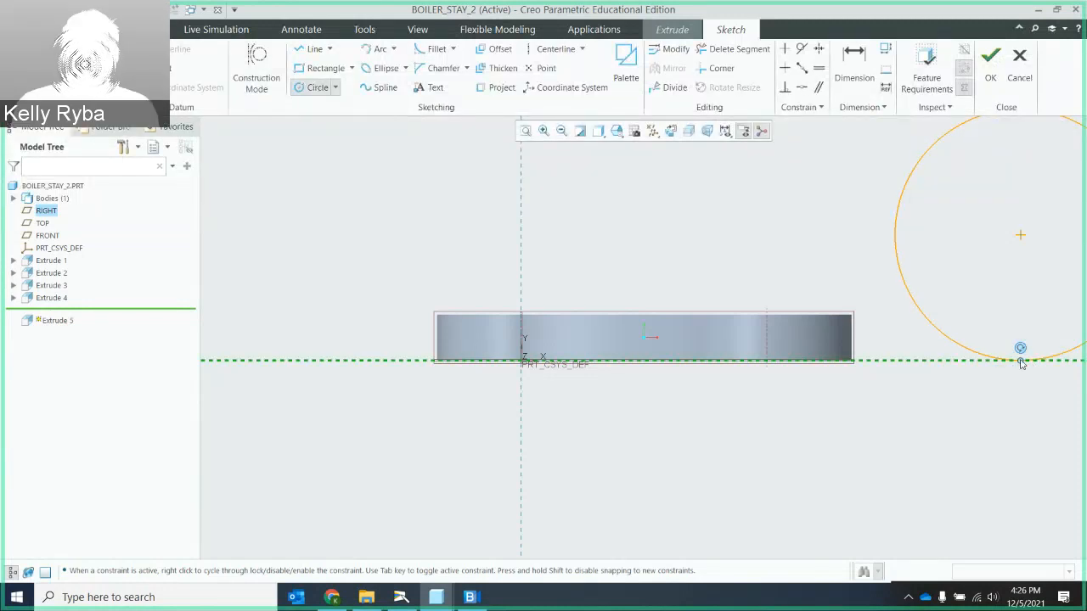
left_click(1016, 359)
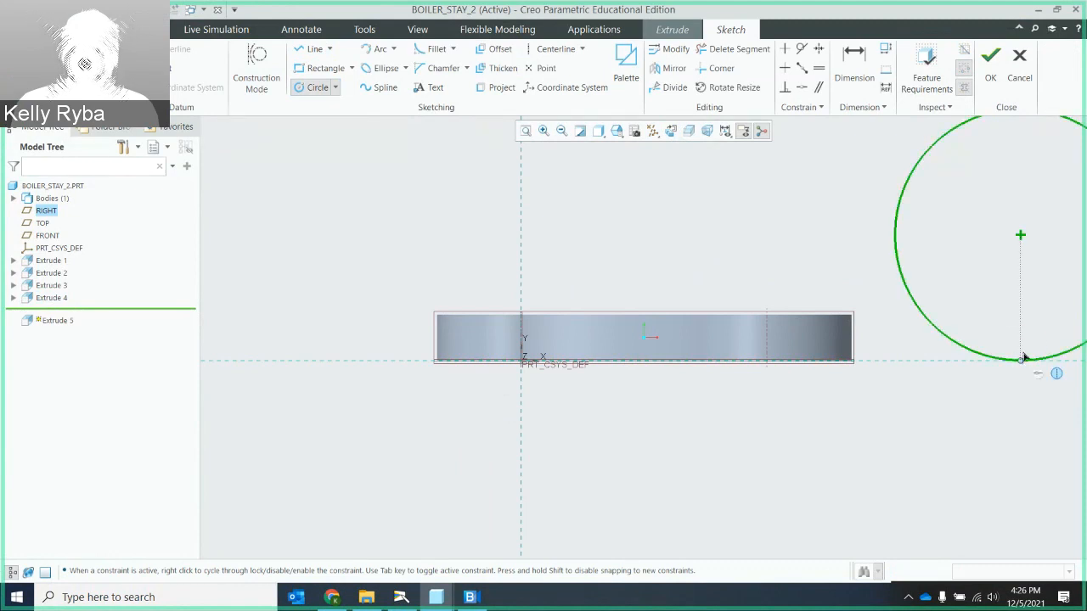
middle_click(990, 318)
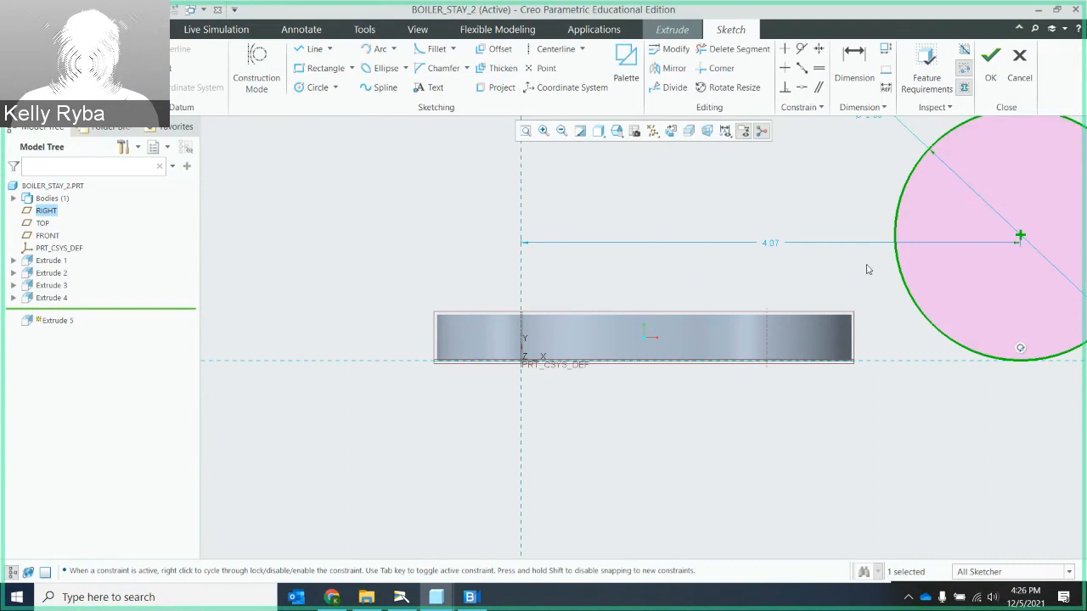
scroll(956, 276, "up", 1)
scroll(956, 277, "down", 2)
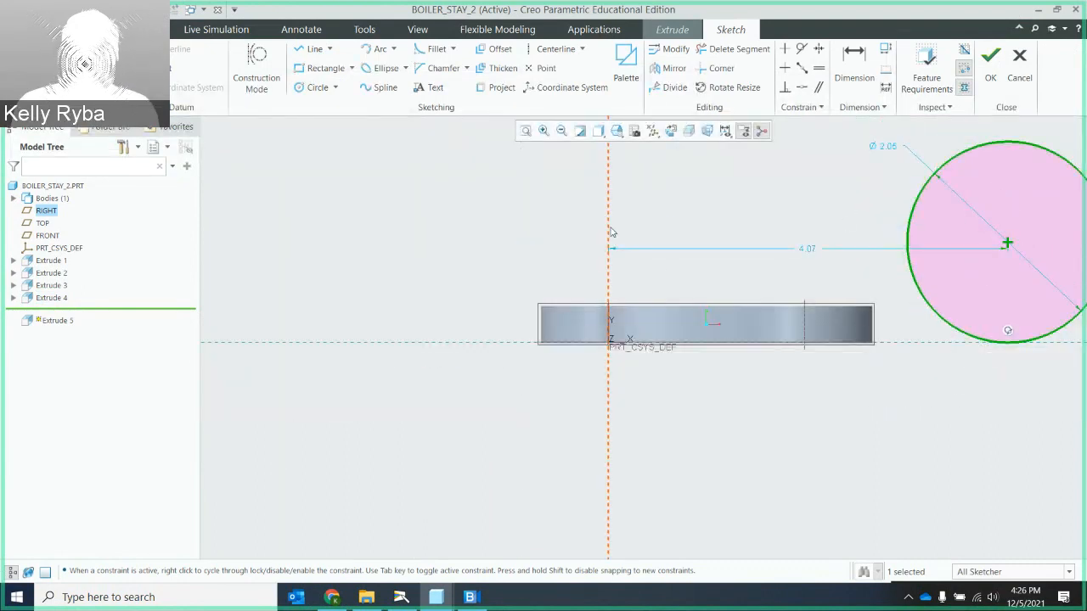
- Set the circle centre's distance from the vertical reference to 4.63 and place that dimension below the plate
mouse_move(636, 274)
middle_mouse_down()
mouse_move(643, 267)
mouse_move(645, 278)
mouse_move(618, 274)
middle_mouse_up()
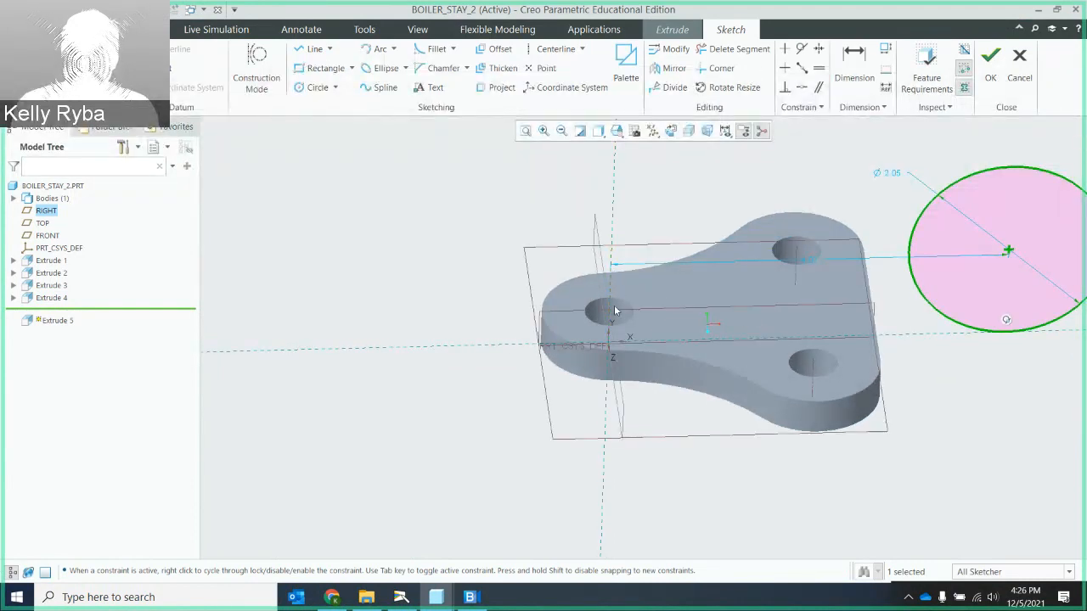
double_click(811, 265)
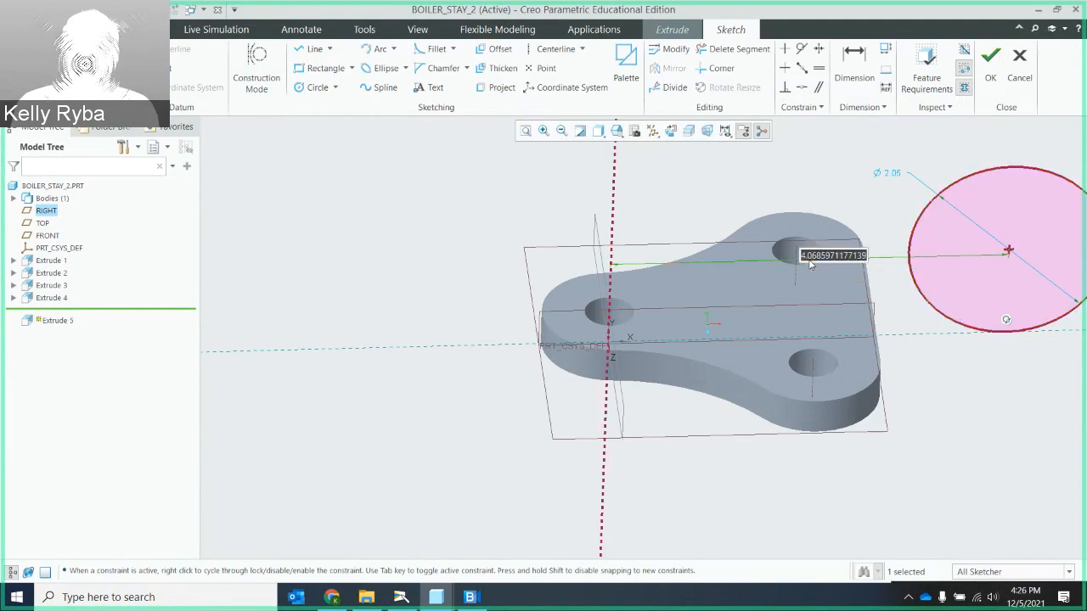
type("4.625")
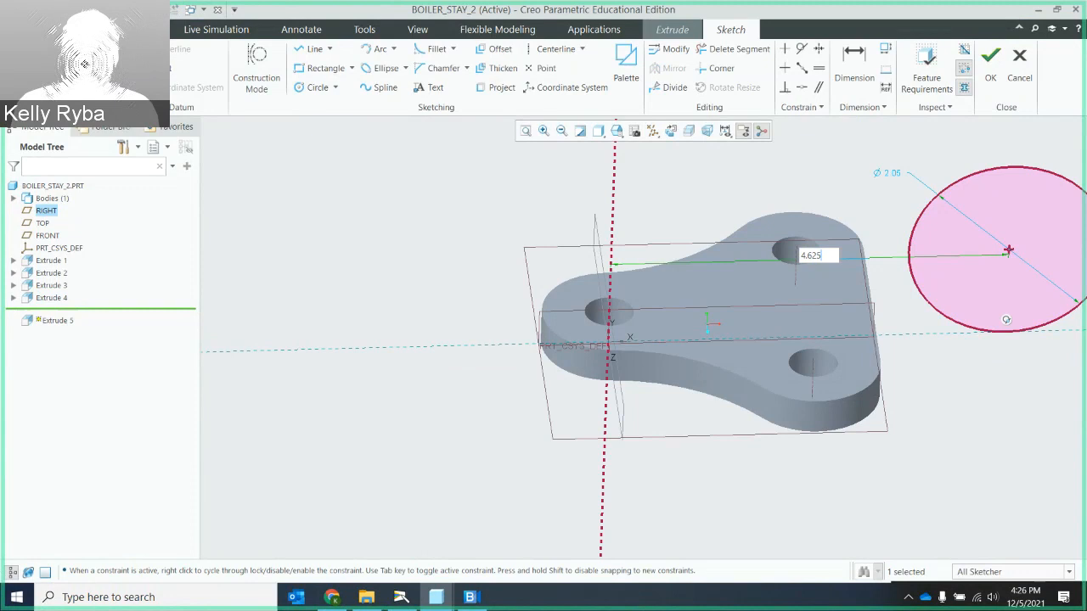
key("Return")
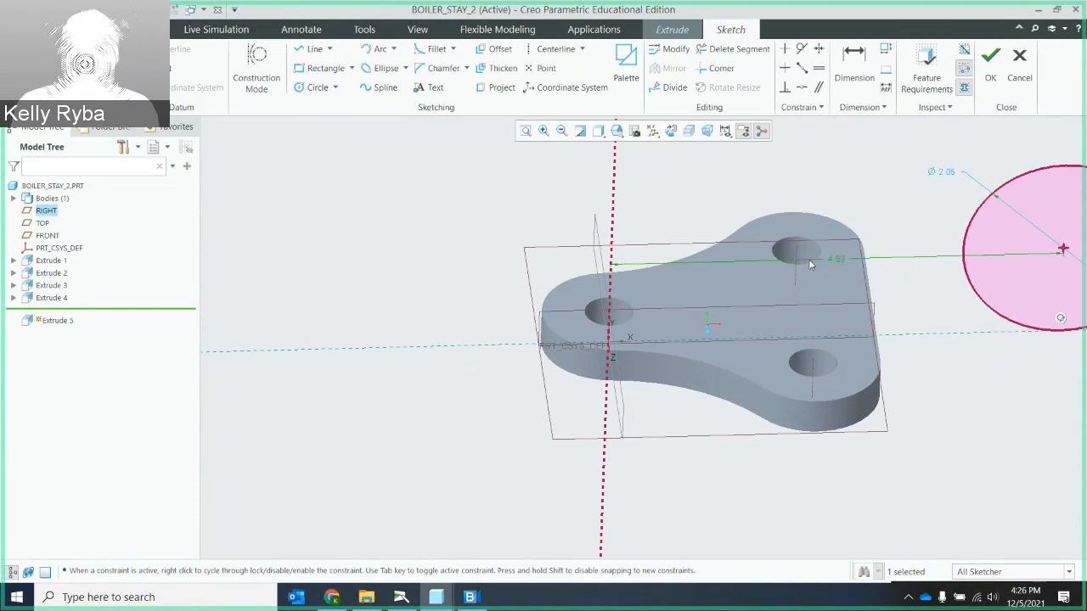
middle_click_drag(893, 289, 886, 272)
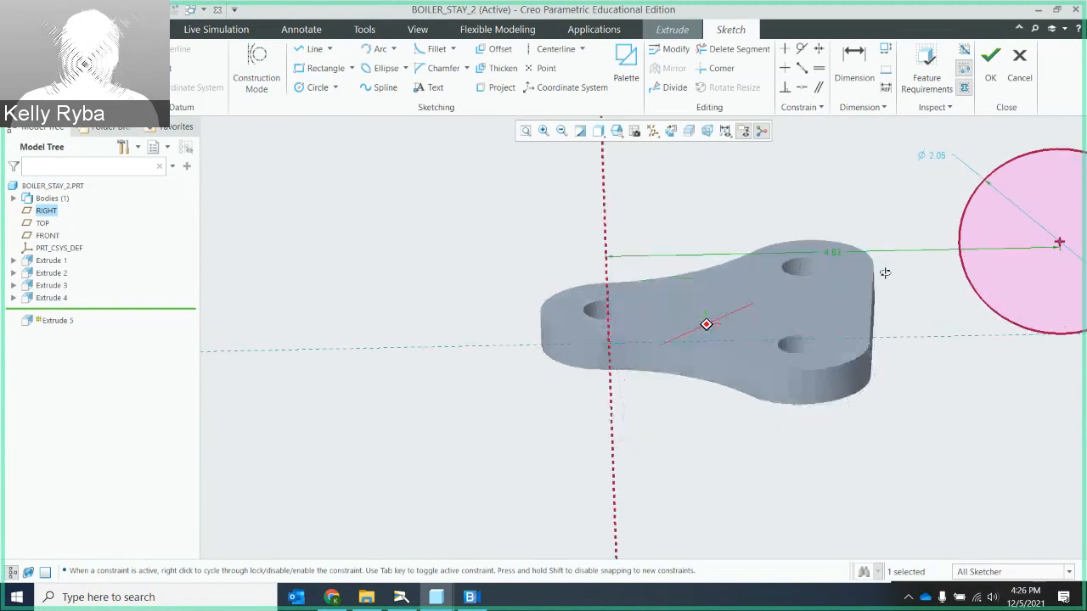
left_click(671, 131)
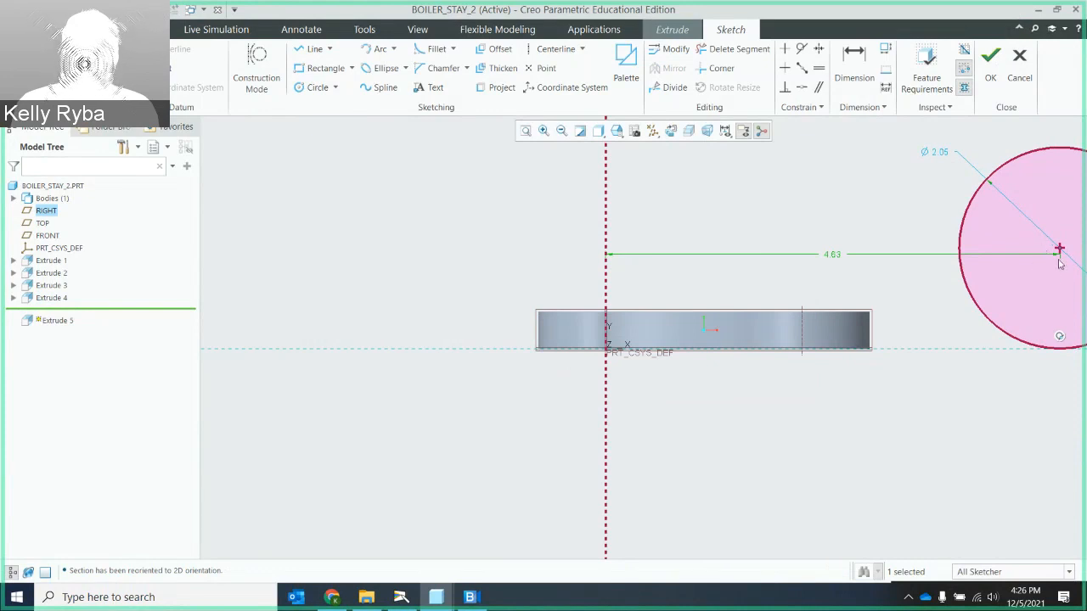
left_click_drag(832, 255, 832, 427)
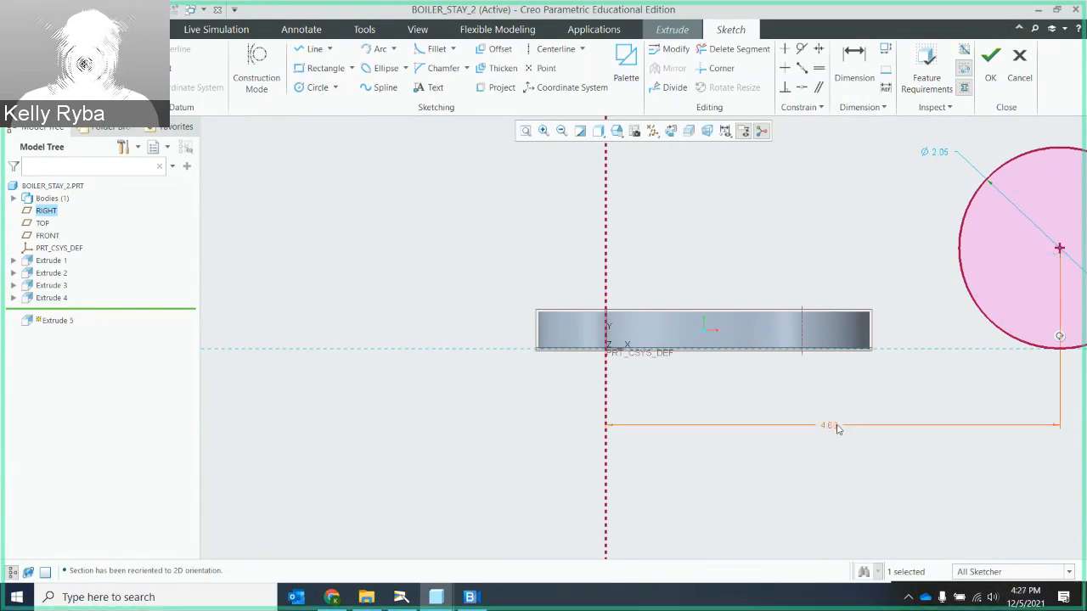
- Set the circle's diameter to 1.75
double_click(937, 155)
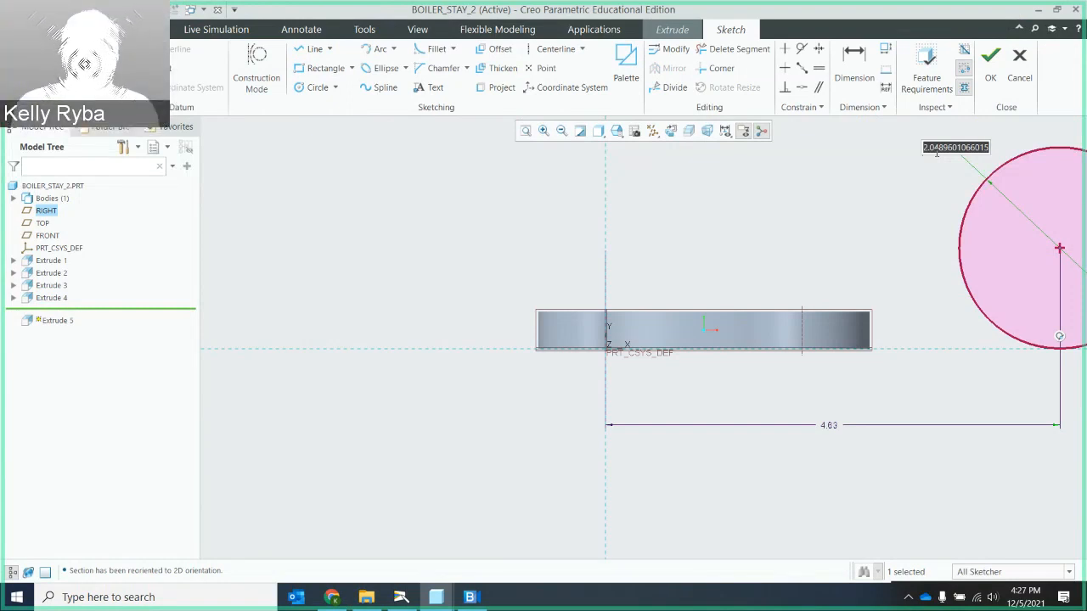
type("1.75")
key("Return")
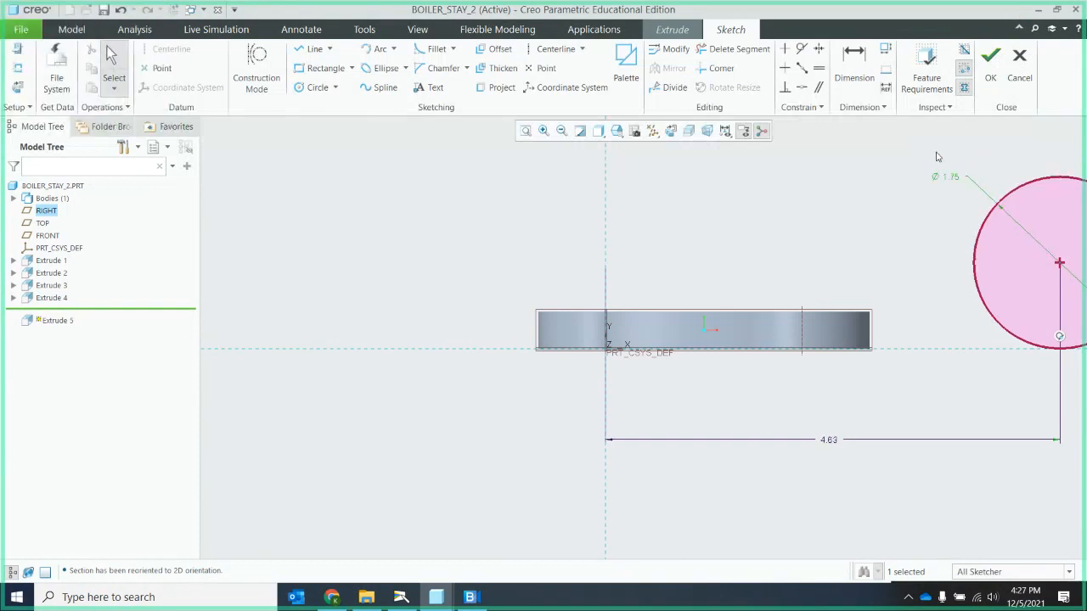
left_click(526, 132)
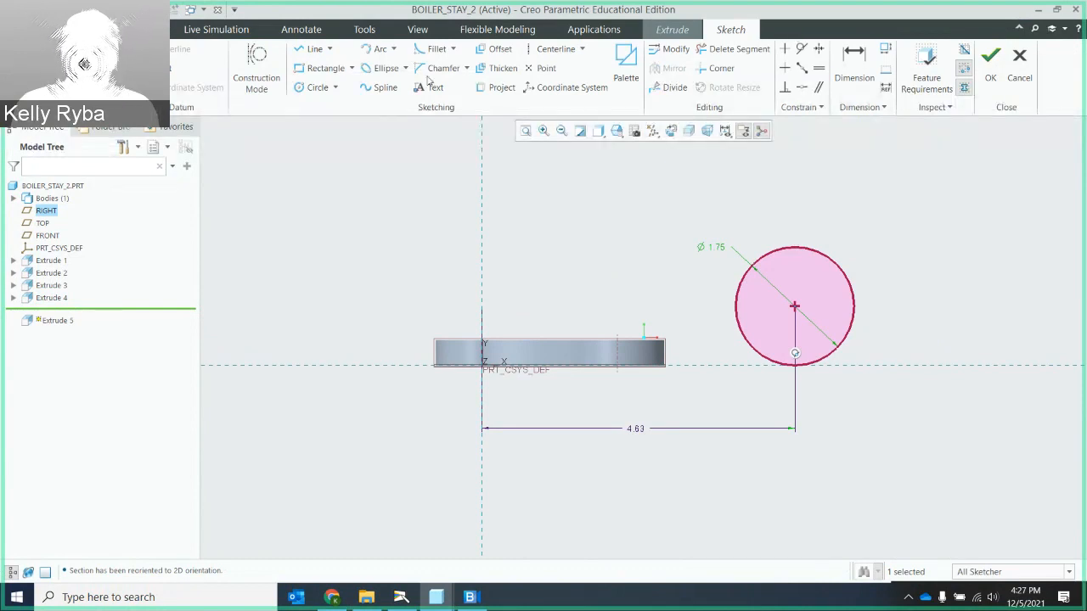
- Draw a second circle about 4.58 in diameter above the plate, centred about 1.57 from the vertical reference and 2.91 above the horizontal one
left_click(317, 88)
left_click(588, 168)
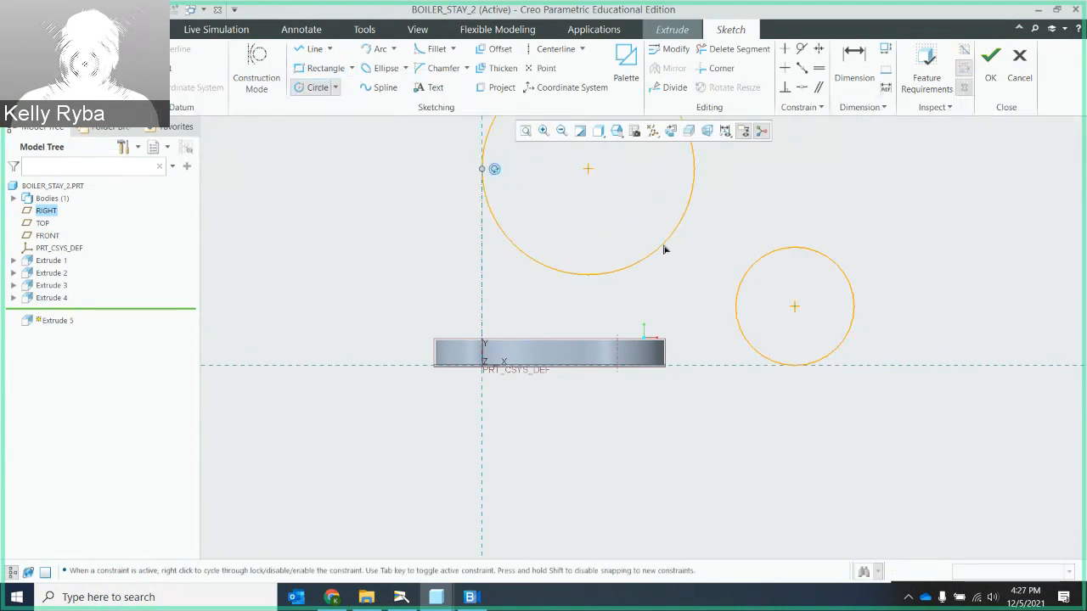
left_click(719, 279)
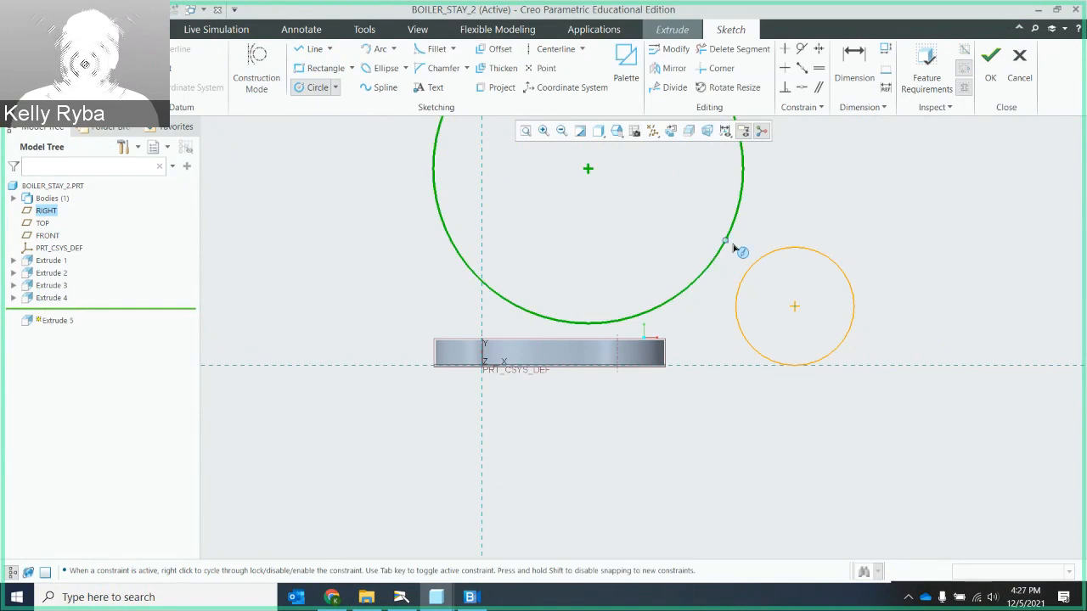
middle_click(740, 247)
scroll(752, 232, "down", 1)
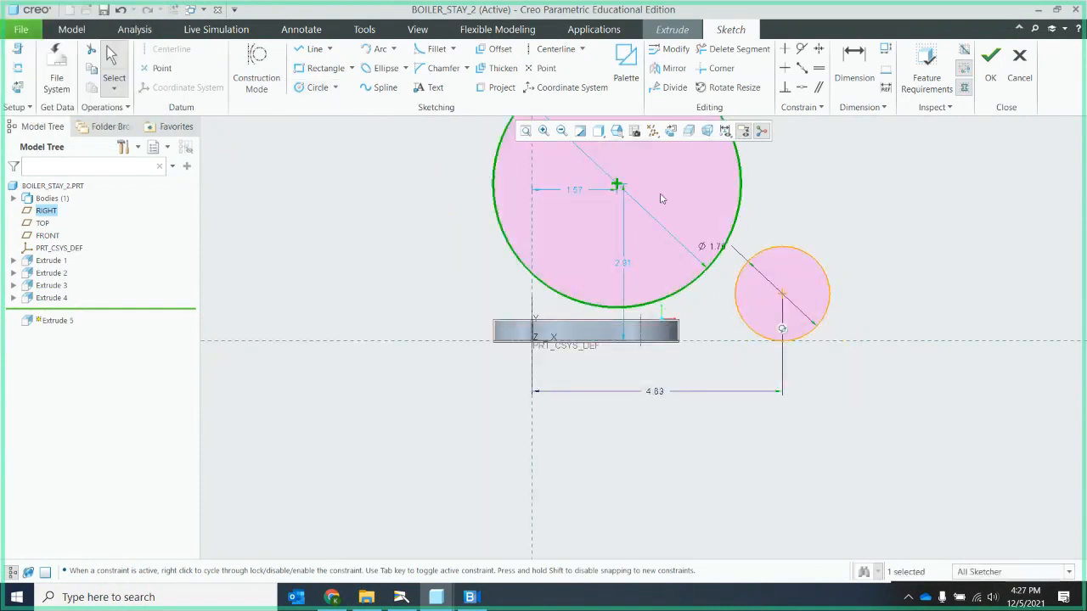
scroll(658, 199, "down", 2)
left_click(526, 131)
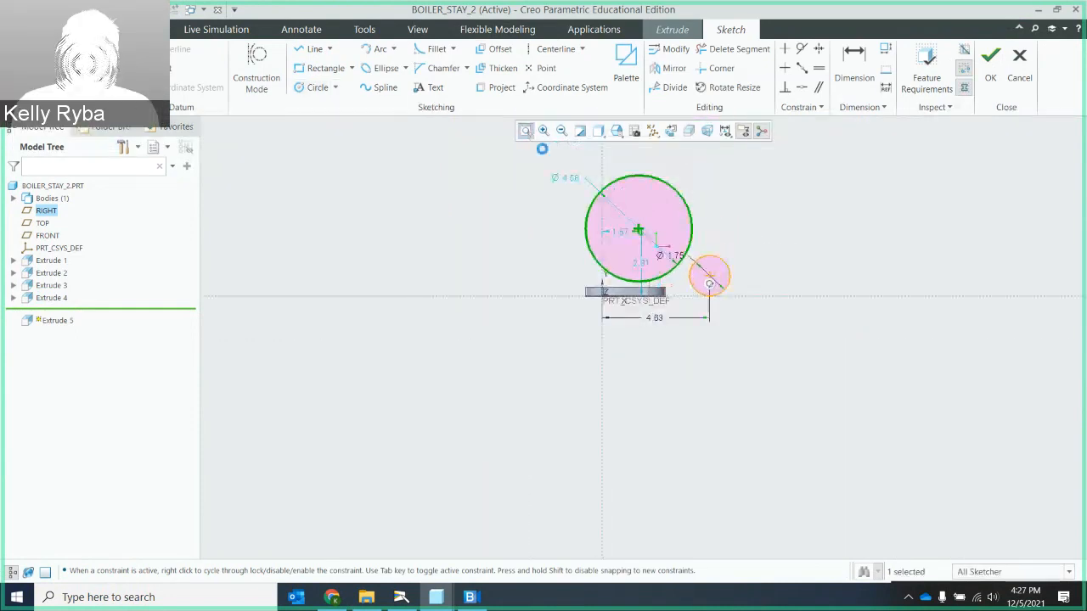
- Set the large circle's diameter to 8.75 and move its centre to about 1.09 from the vertical and 4.86 above the horizontal reference
double_click(440, 167)
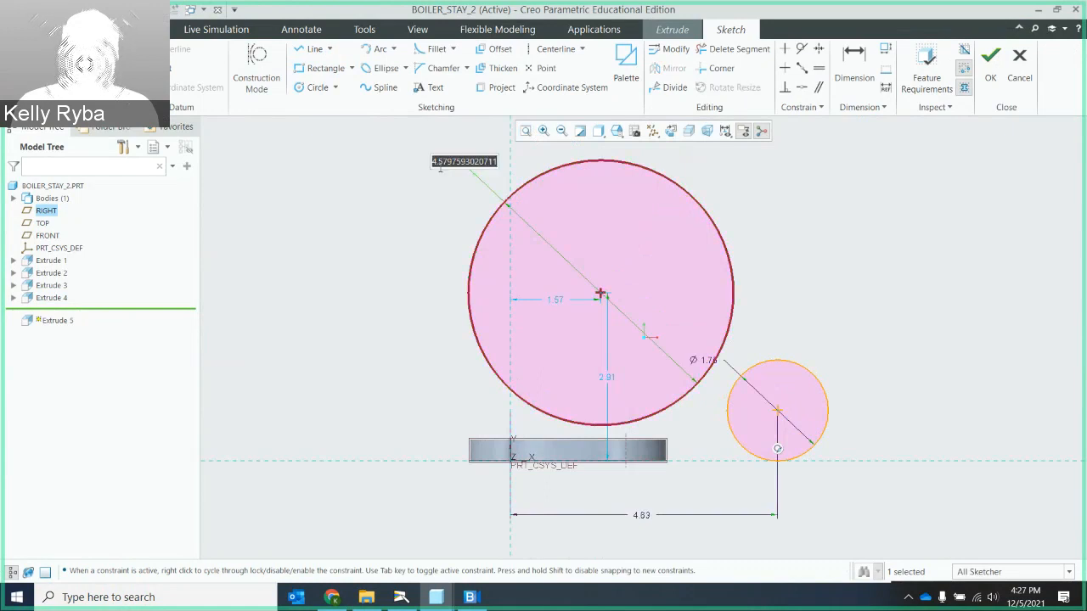
type("8.75")
key("Return")
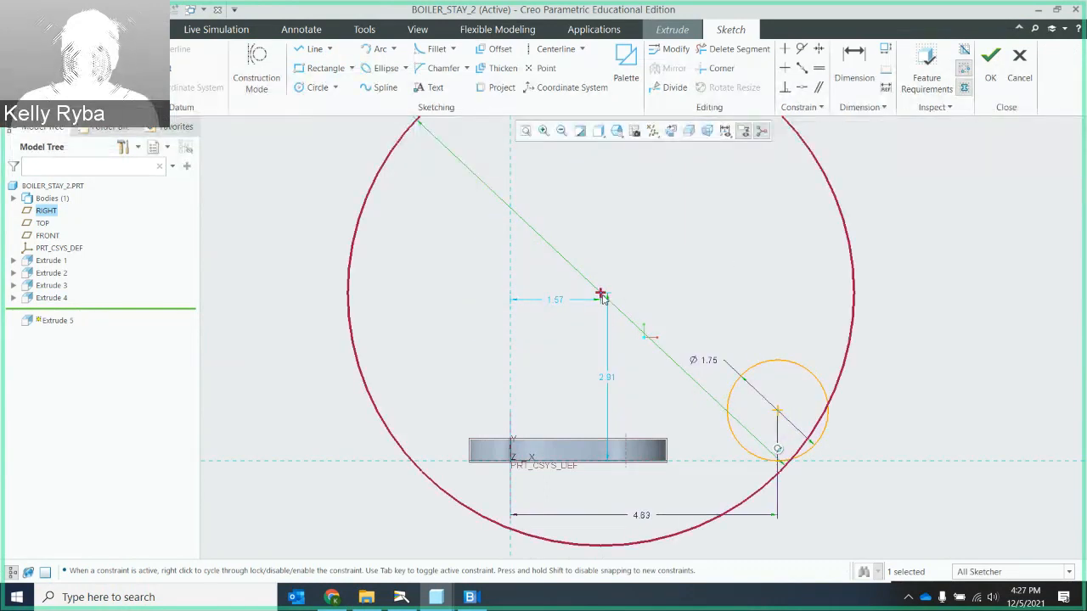
mouse_move(600, 297)
left_mouse_down()
mouse_move(552, 172)
mouse_move(565, 154)
mouse_move(563, 175)
mouse_move(589, 179)
mouse_move(575, 184)
left_mouse_up()
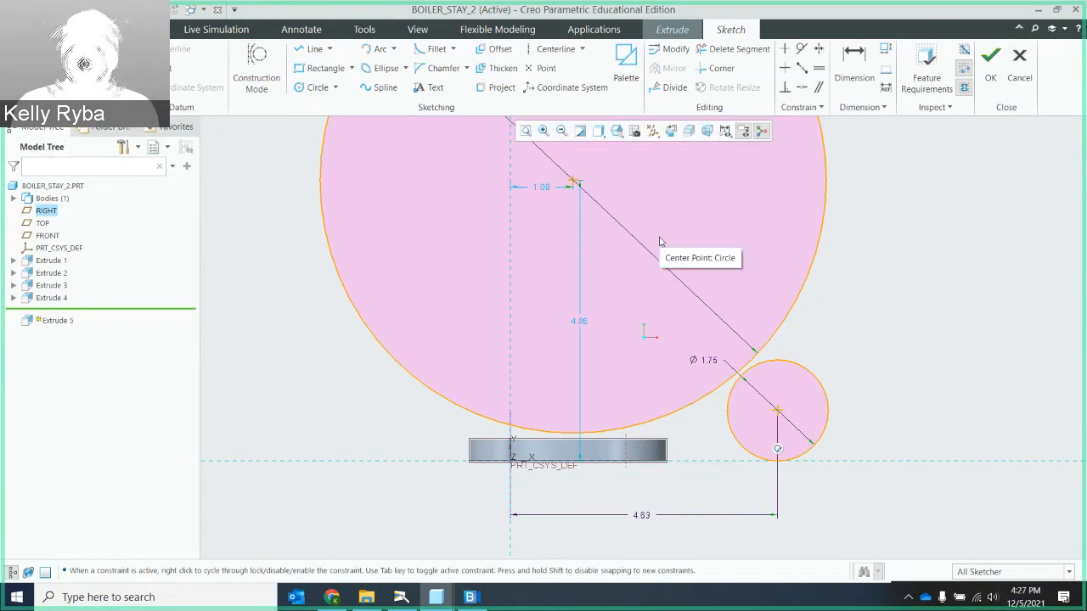
scroll(744, 327, "up", 2)
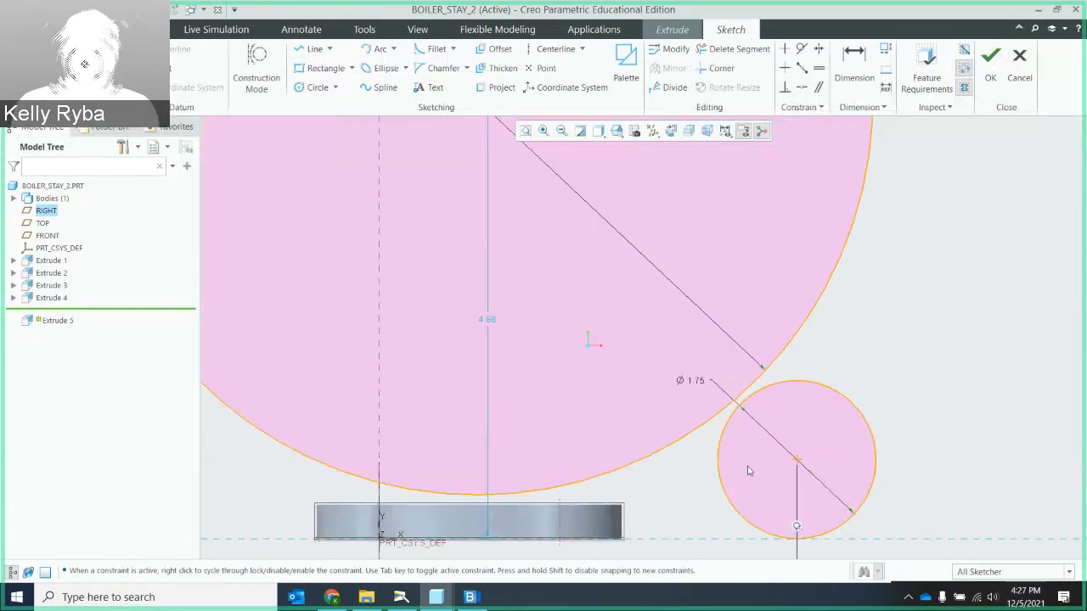
scroll(825, 350, "down", 4)
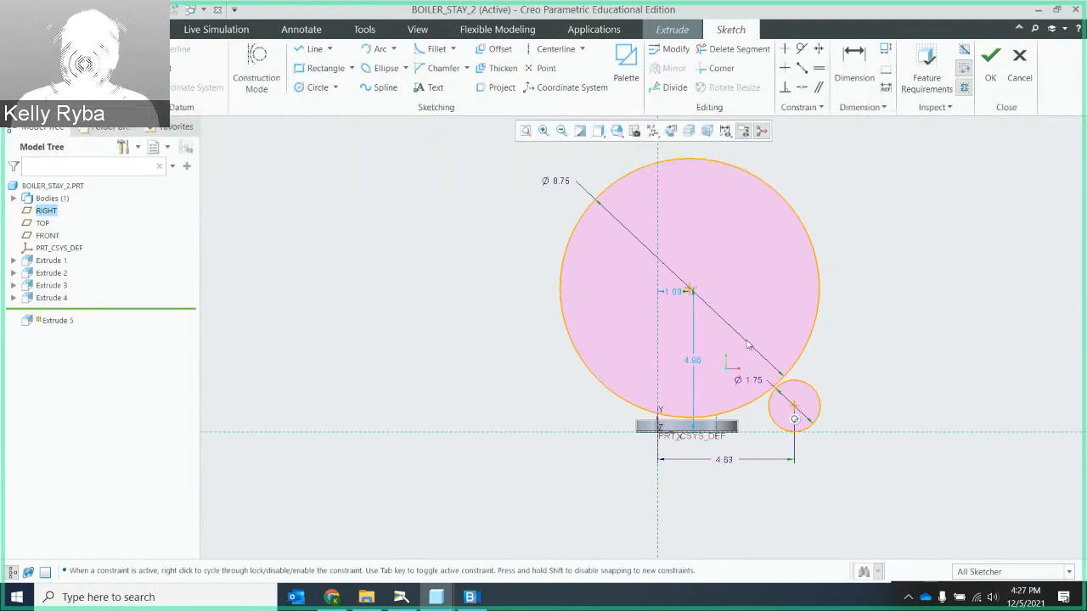
scroll(741, 344, "up", 3)
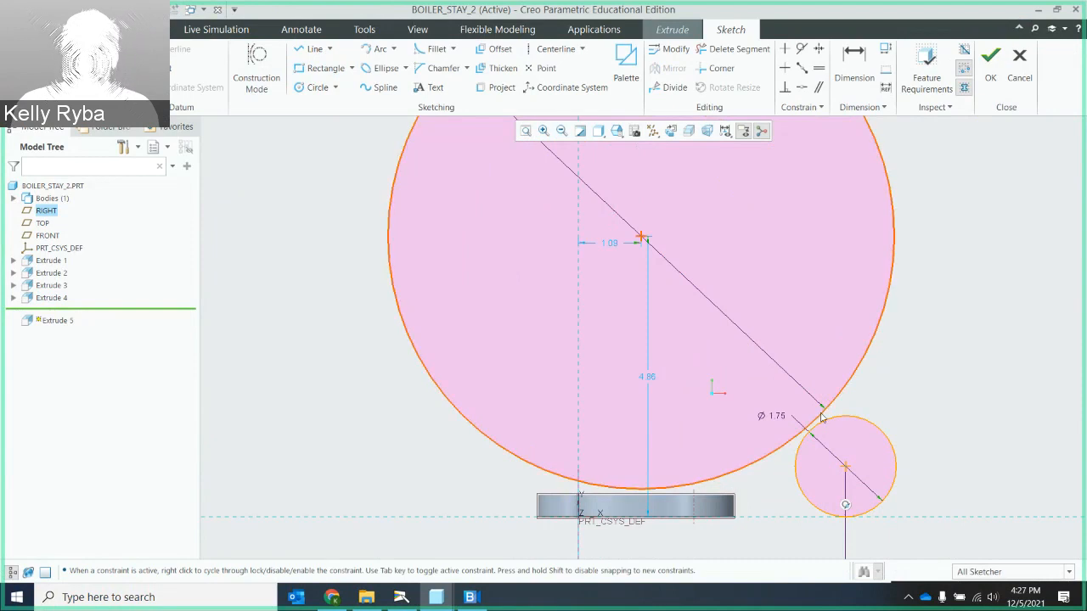
- Apply a tangent constraint between the 8.75 circle and the small circle
left_click(801, 49)
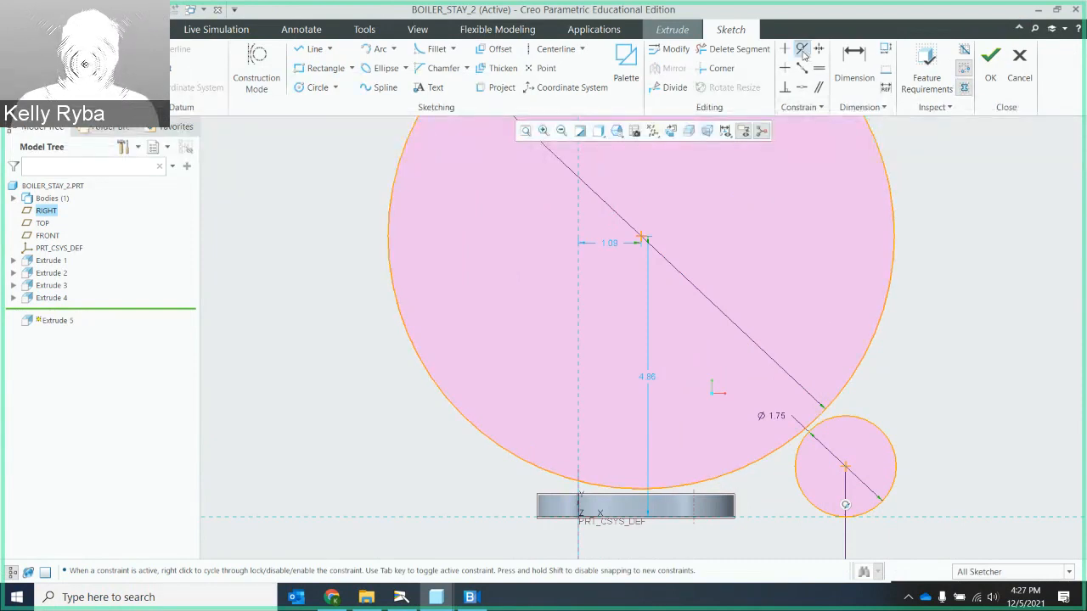
left_click(778, 453)
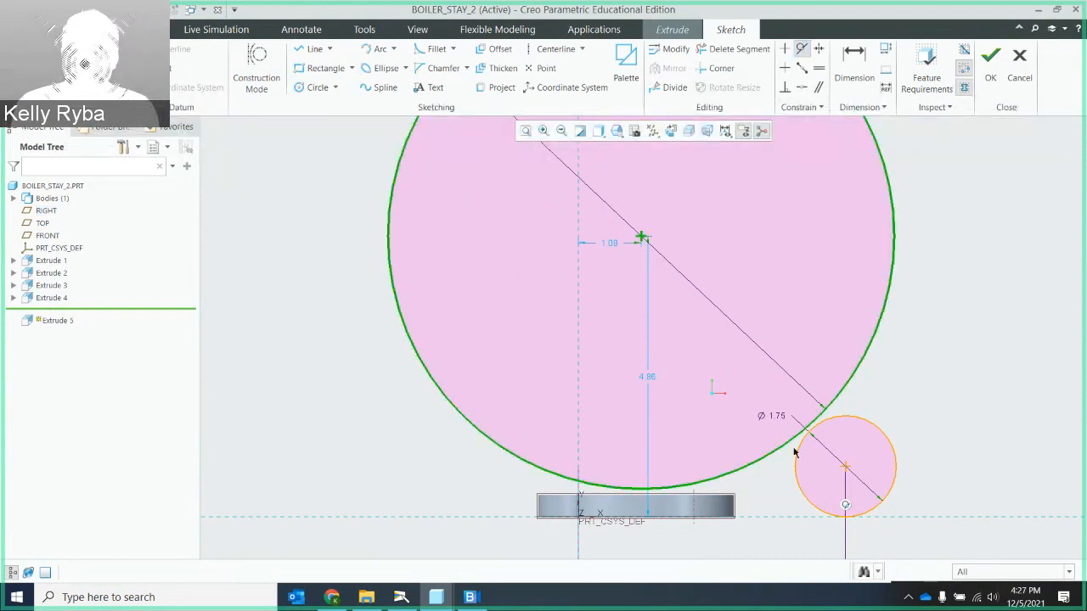
left_click(798, 457)
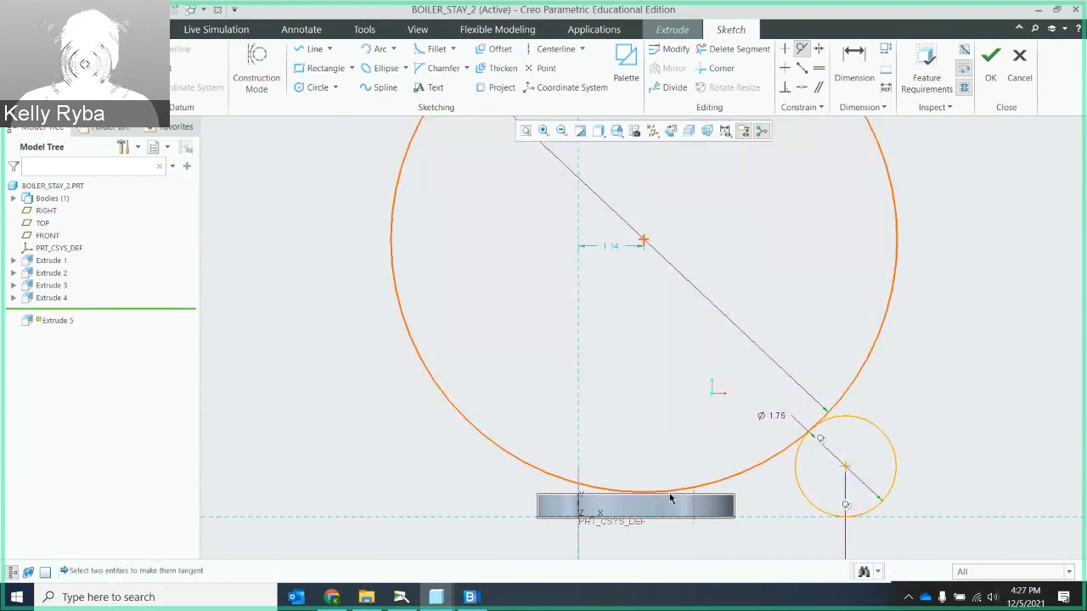
- Make the 8.75 circle tangent to the top edge of the base plate
scroll(654, 501, "up", 4)
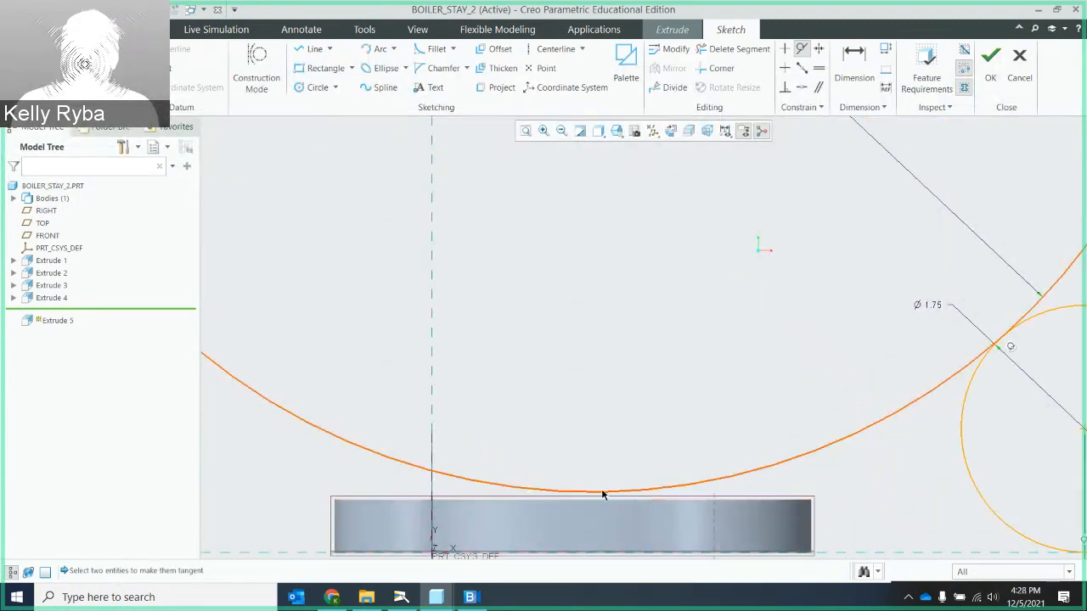
left_click(800, 51)
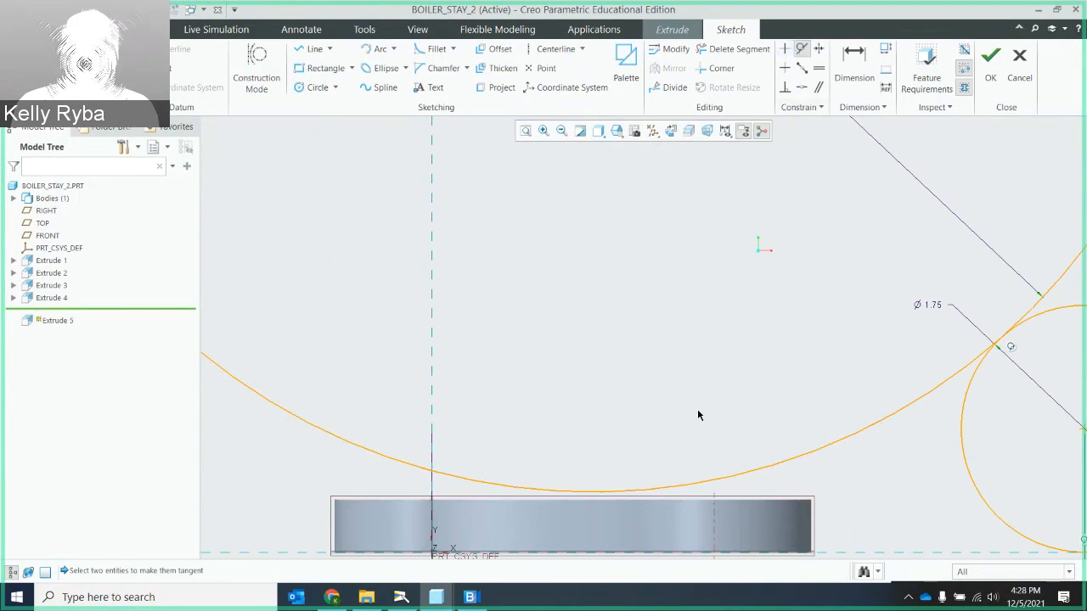
left_click(620, 492)
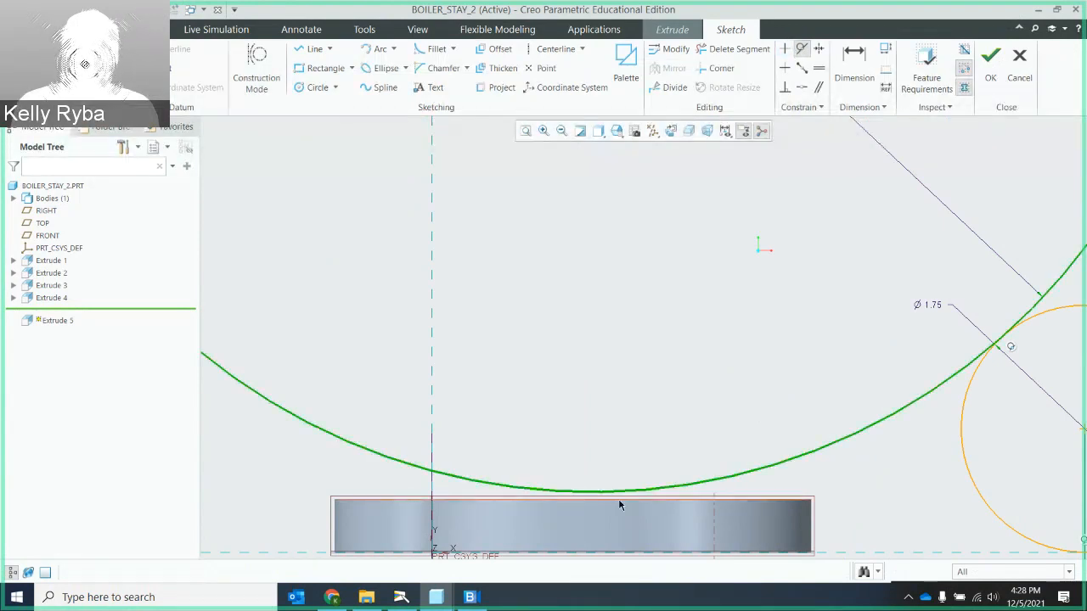
left_click(619, 503)
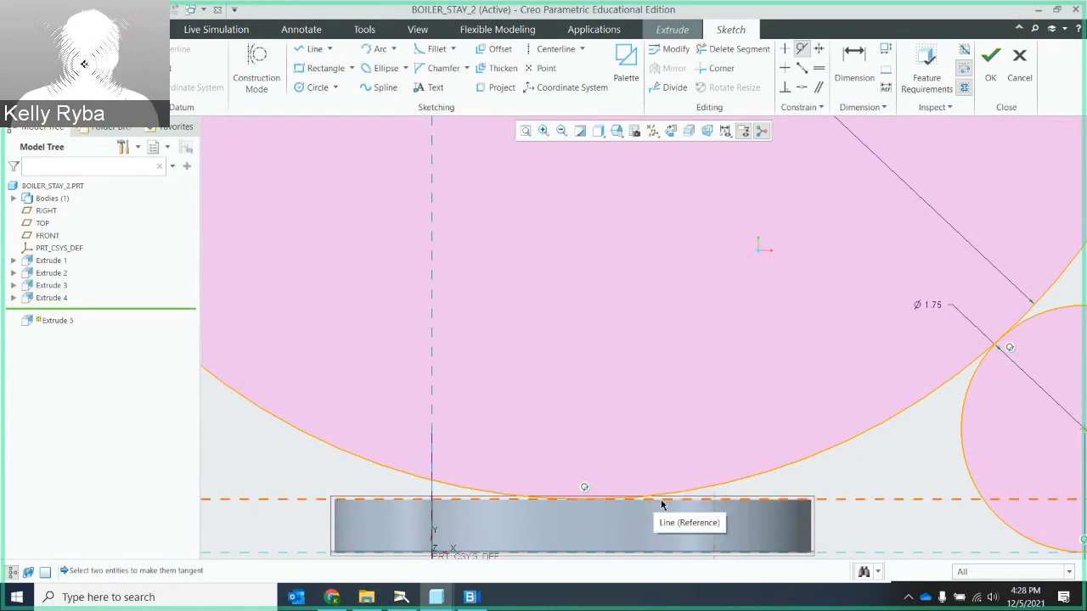
scroll(890, 446, "up", 3)
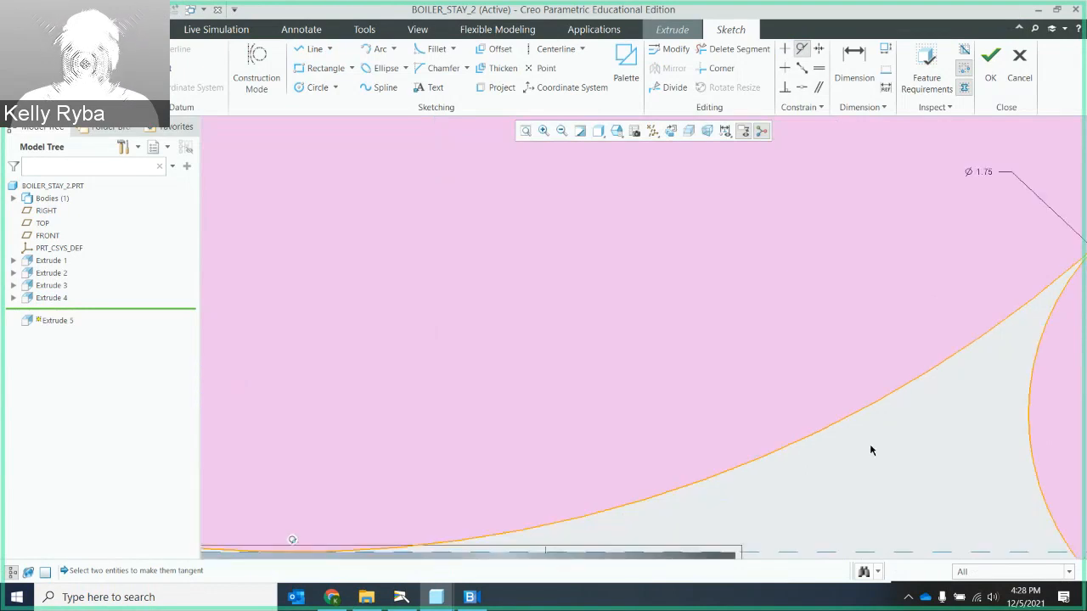
scroll(870, 450, "down", 5)
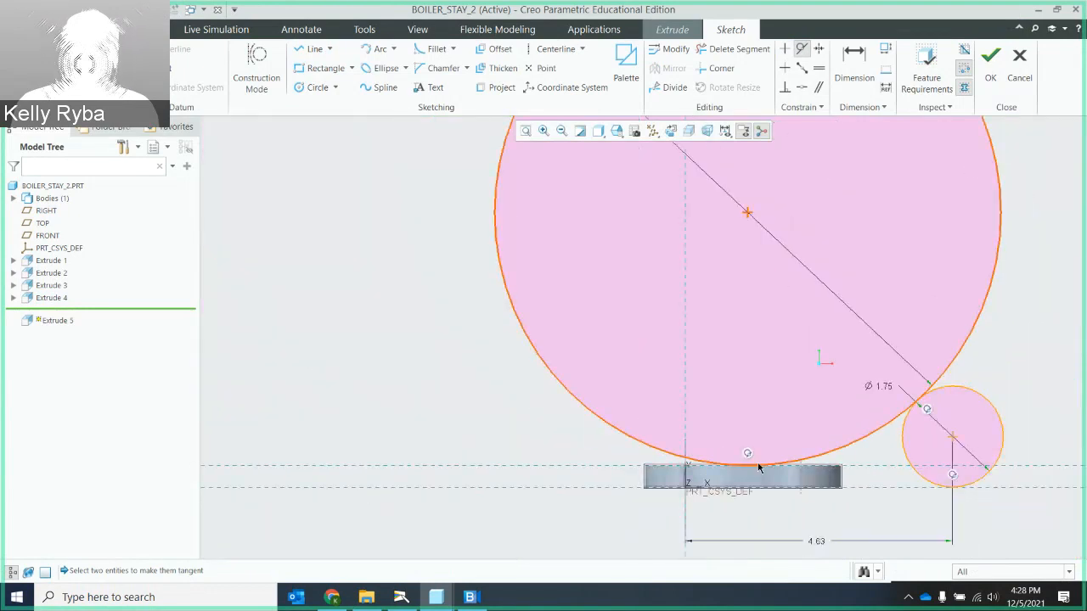
scroll(831, 463, "up", 3)
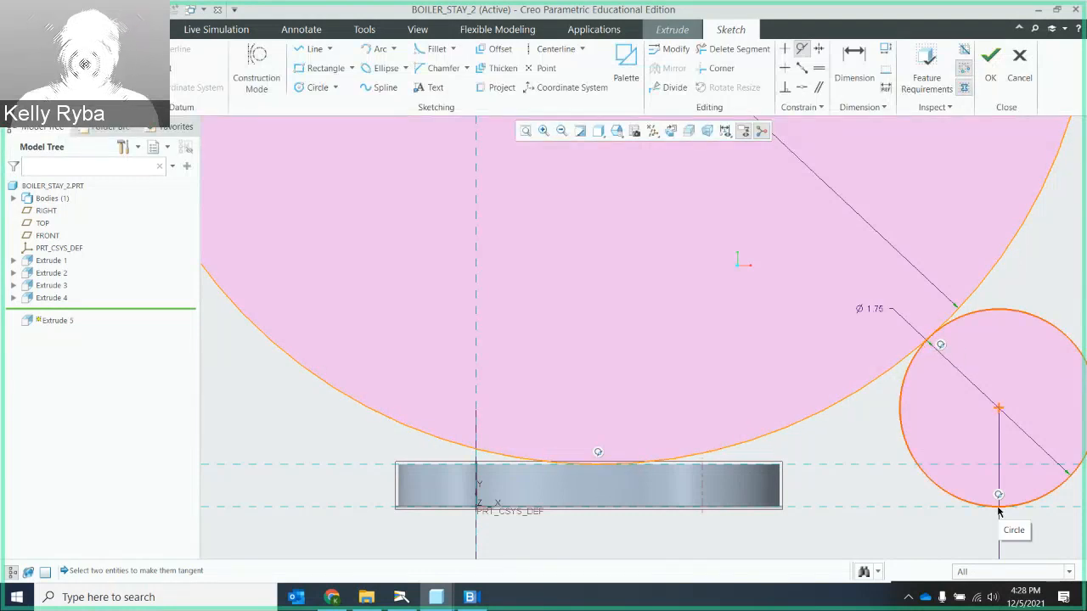
- Draw a horizontal line from the small circle's bottom along the plate's underside, ending with a vertical line up to the large circle's tangent point
left_click(314, 50)
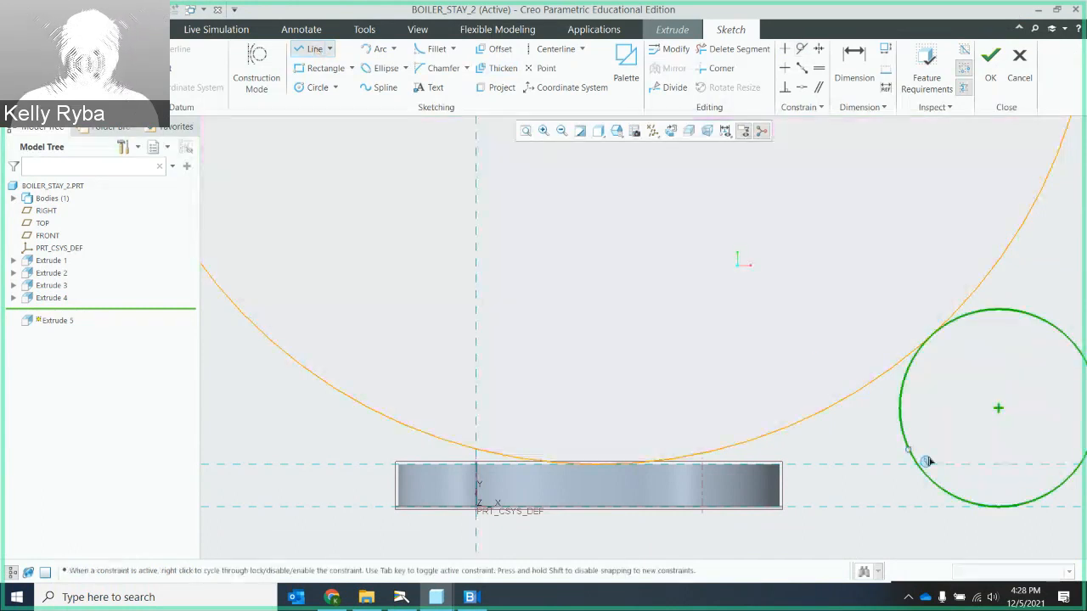
left_click(997, 508)
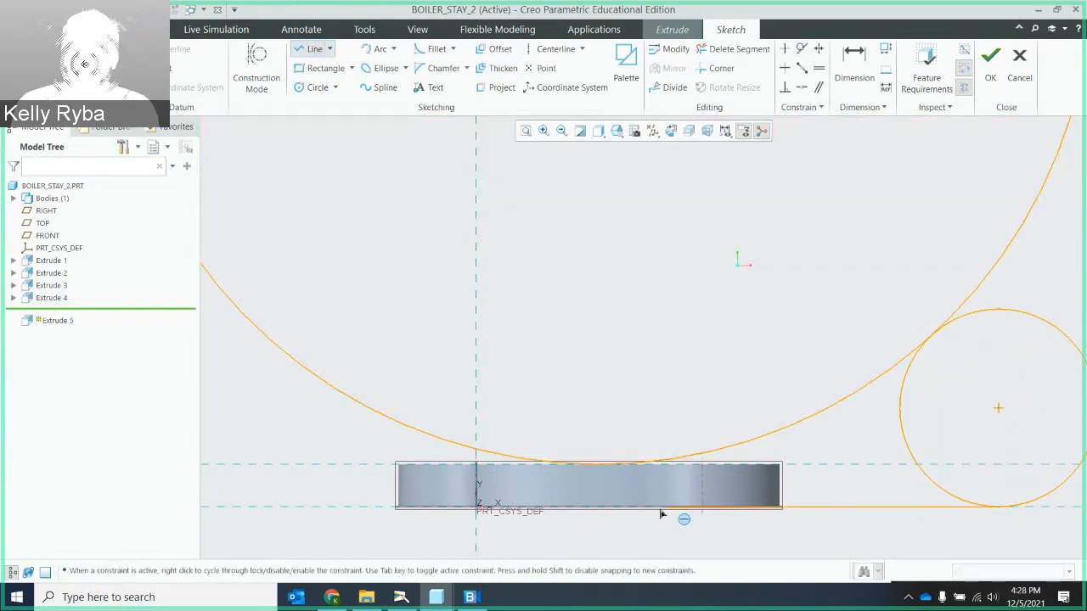
left_click(642, 464)
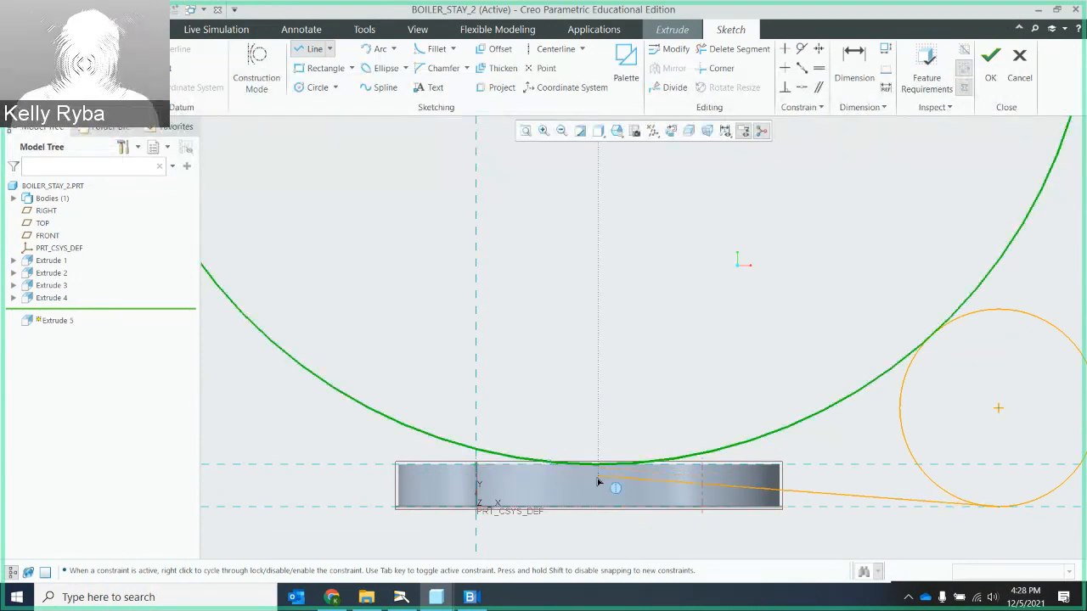
left_click(641, 464)
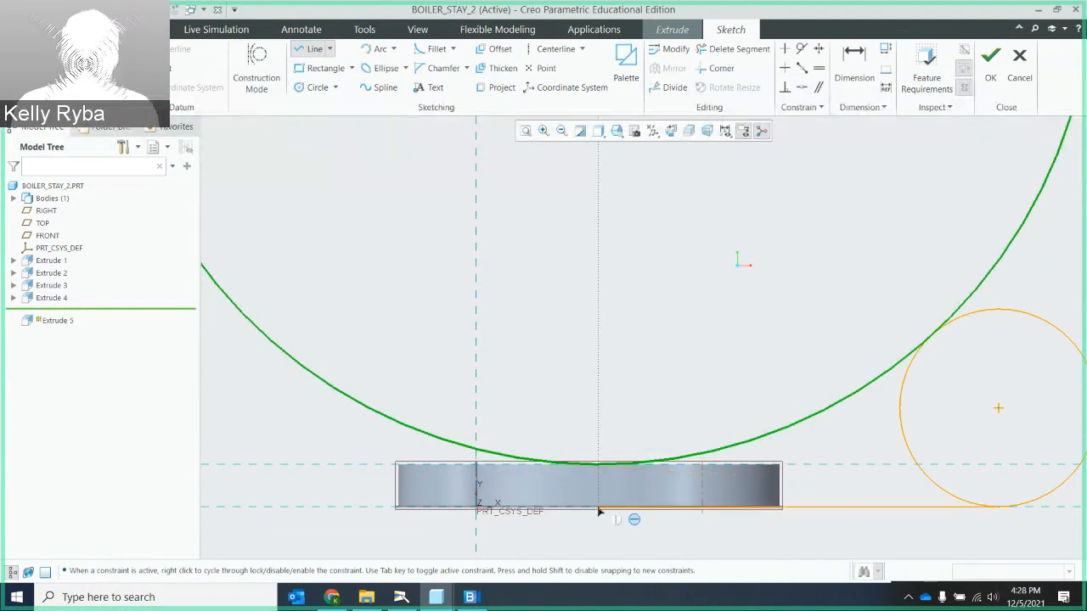
left_click(598, 510)
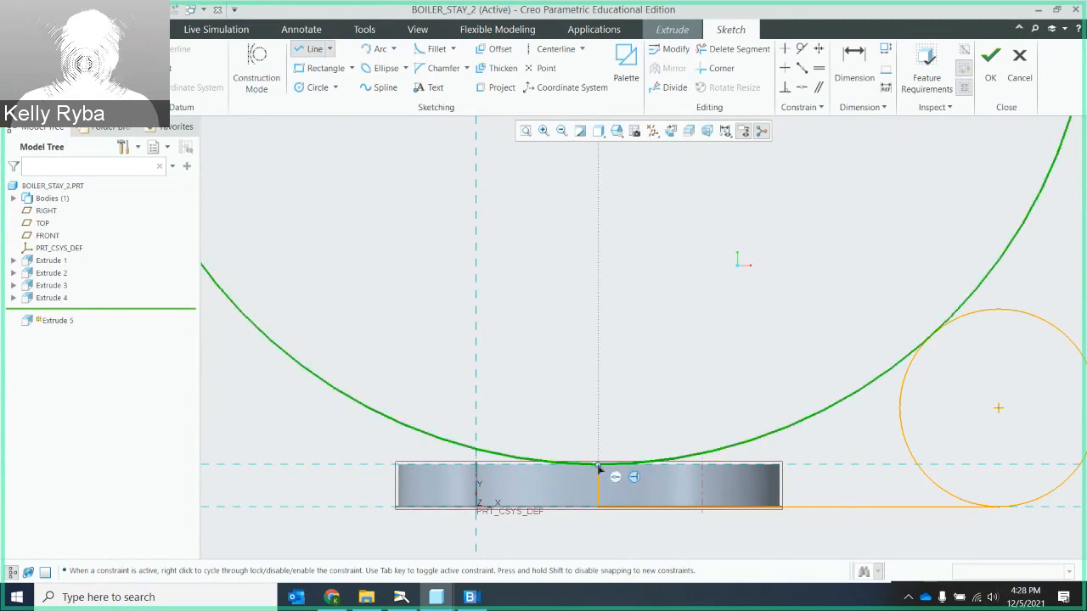
left_click(603, 472)
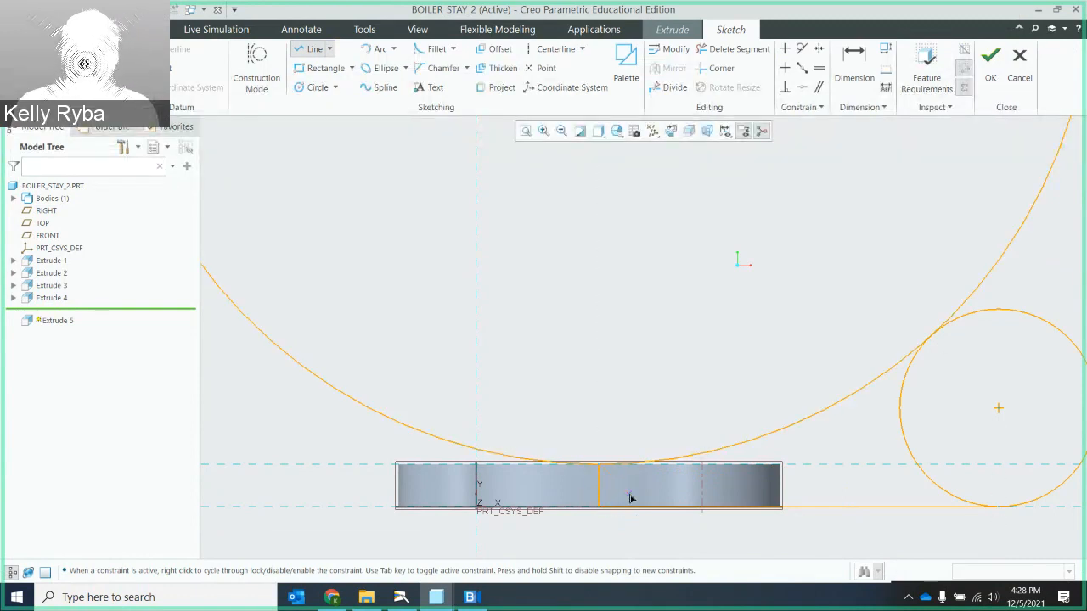
middle_click(636, 498)
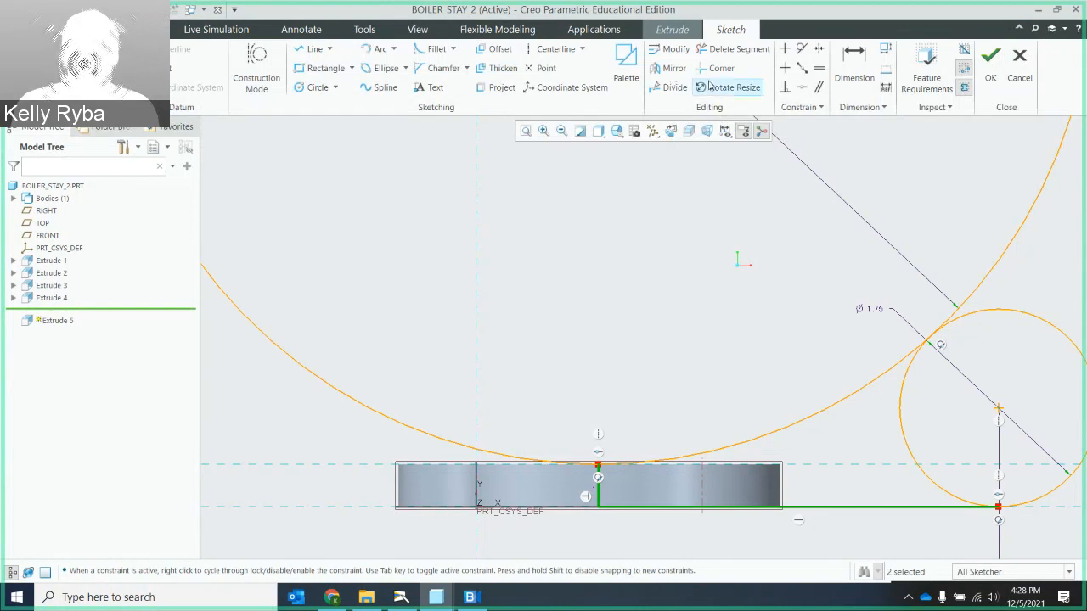
- Trim the 8.75 circle down to the arc between the vertical line and the tangent point on the small circle
left_click(741, 51)
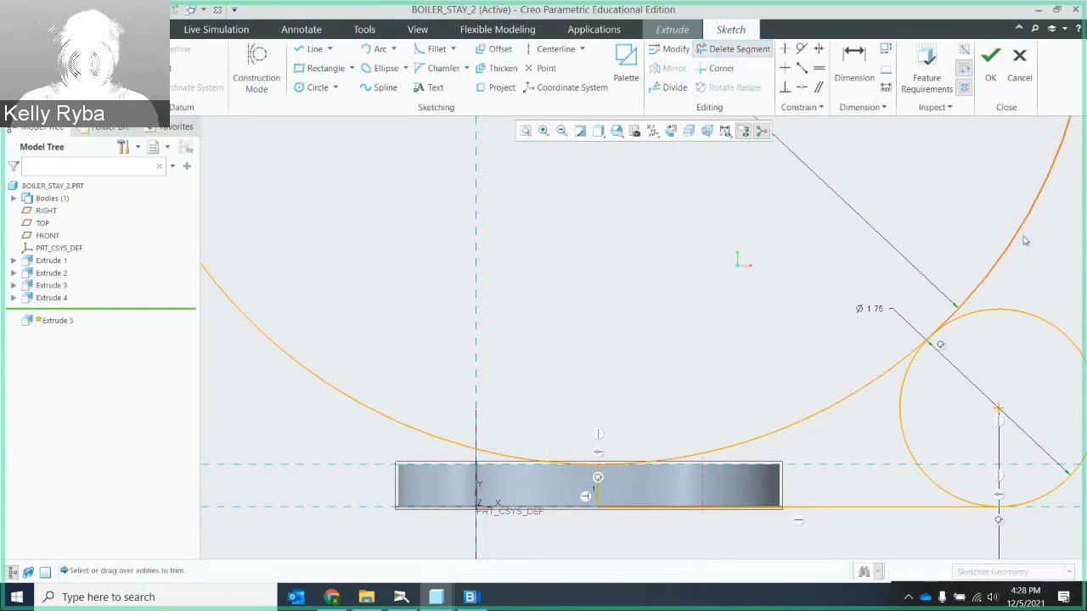
left_click(1008, 234)
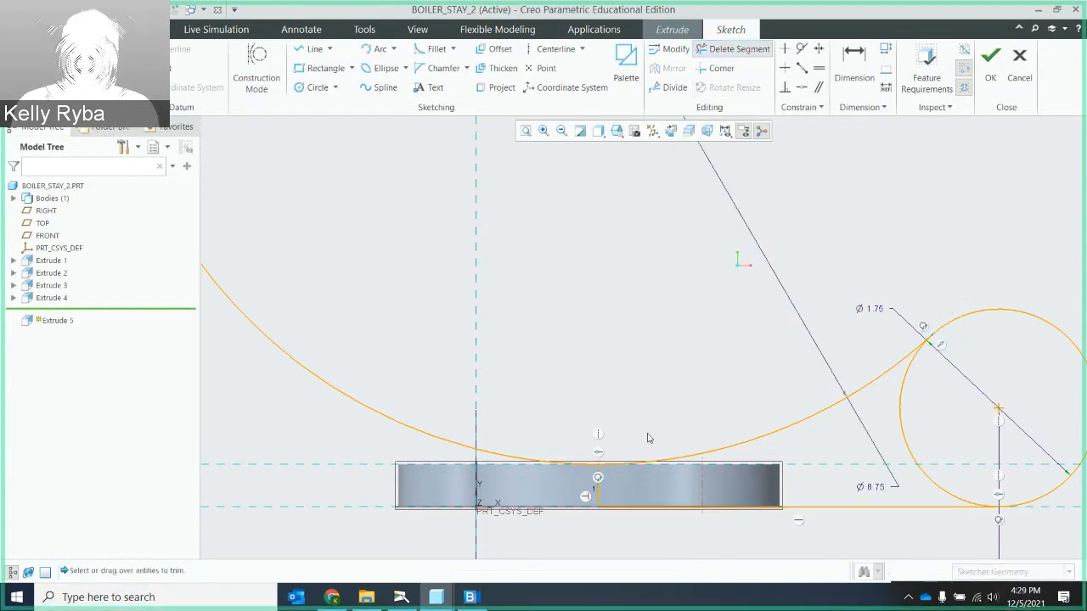
left_click_drag(451, 408, 432, 442)
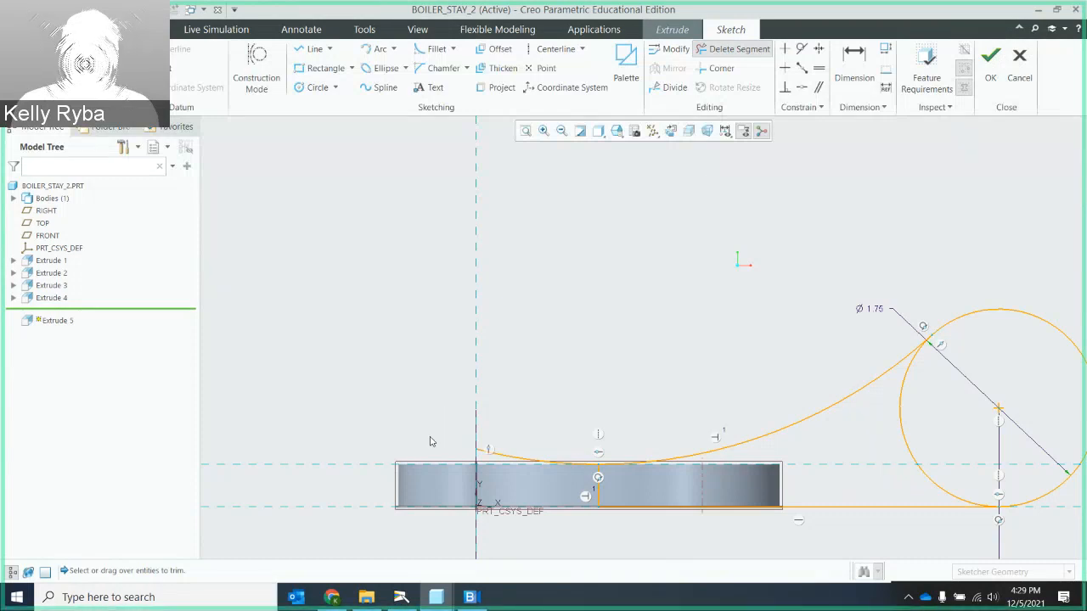
scroll(538, 453, "down", 4)
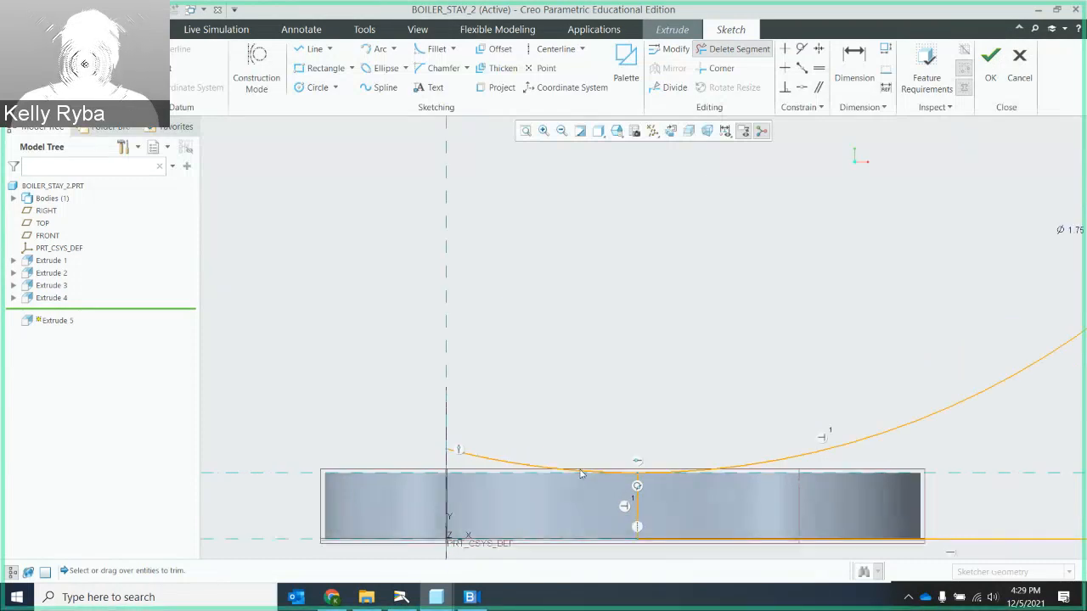
left_click(526, 462)
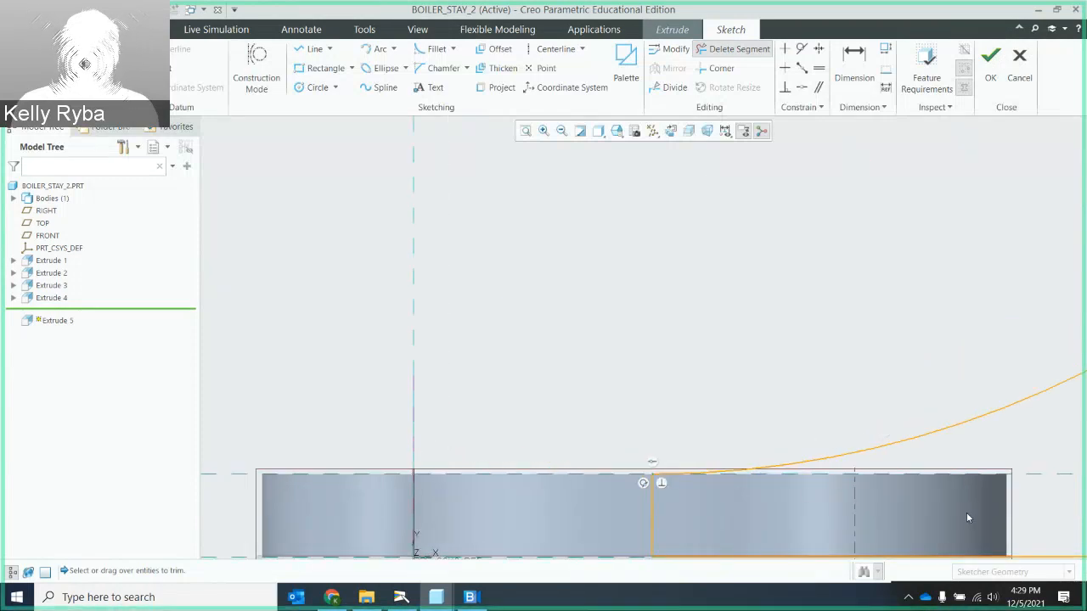
- Trim away the inner part of the 1.75 circle so only the rounded outer end of the eye arm remains
scroll(969, 520, "up", 5)
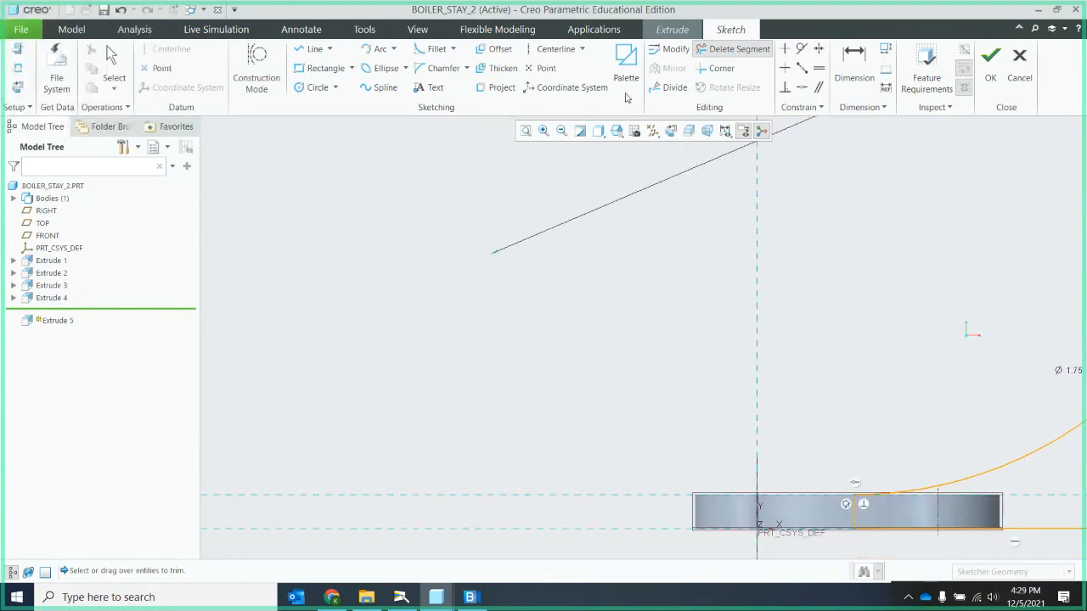
left_click(527, 136)
left_click(728, 406)
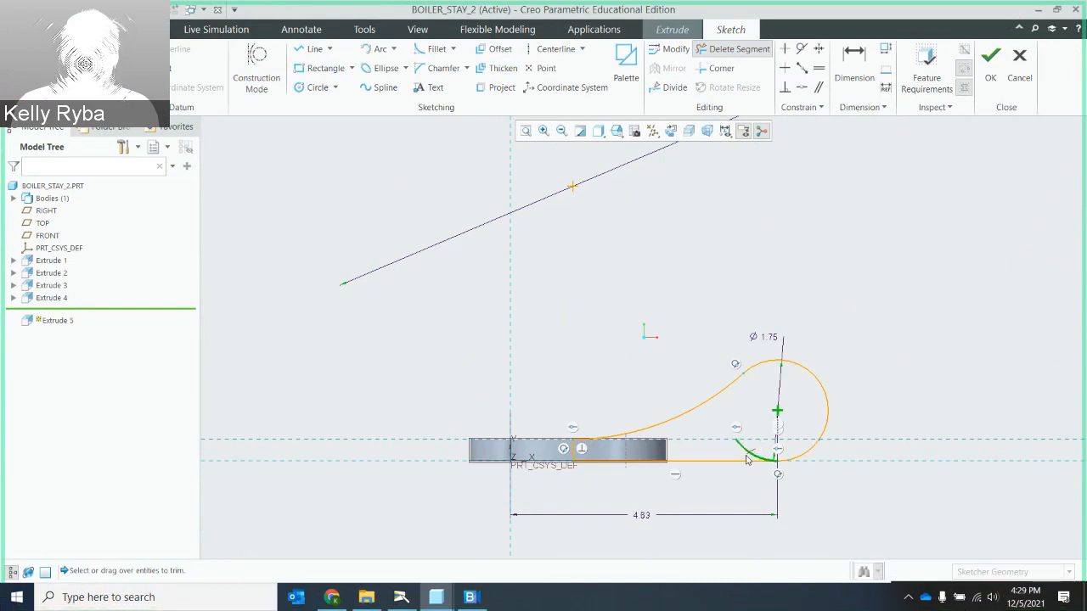
left_click(747, 459)
scroll(772, 462, "up", 5)
scroll(773, 466, "down", 5)
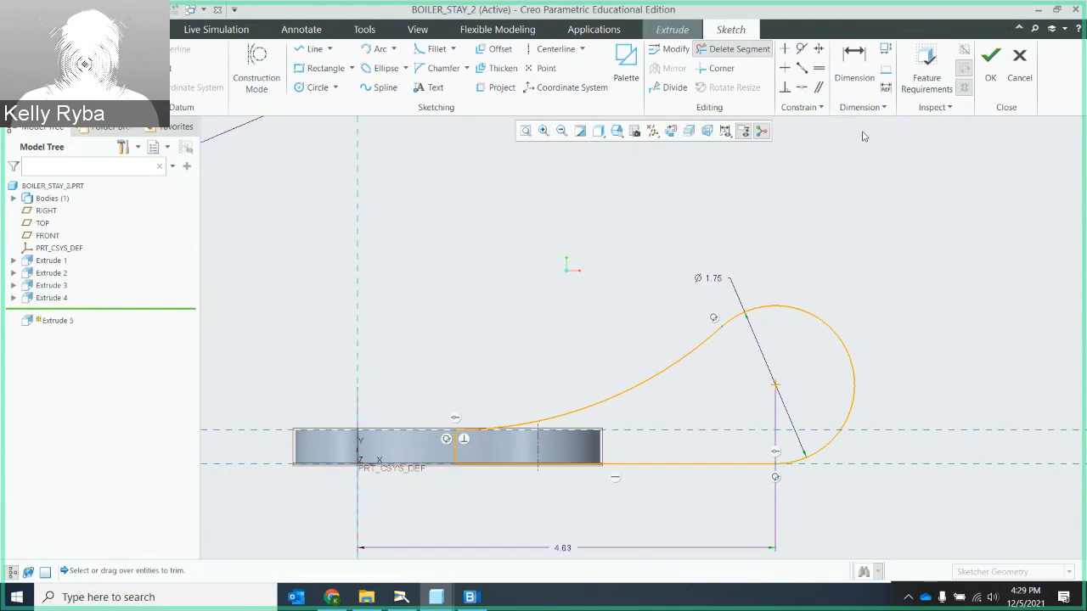
- Check the eye arm section against the feature requirements and accept the sketch
left_click(927, 80)
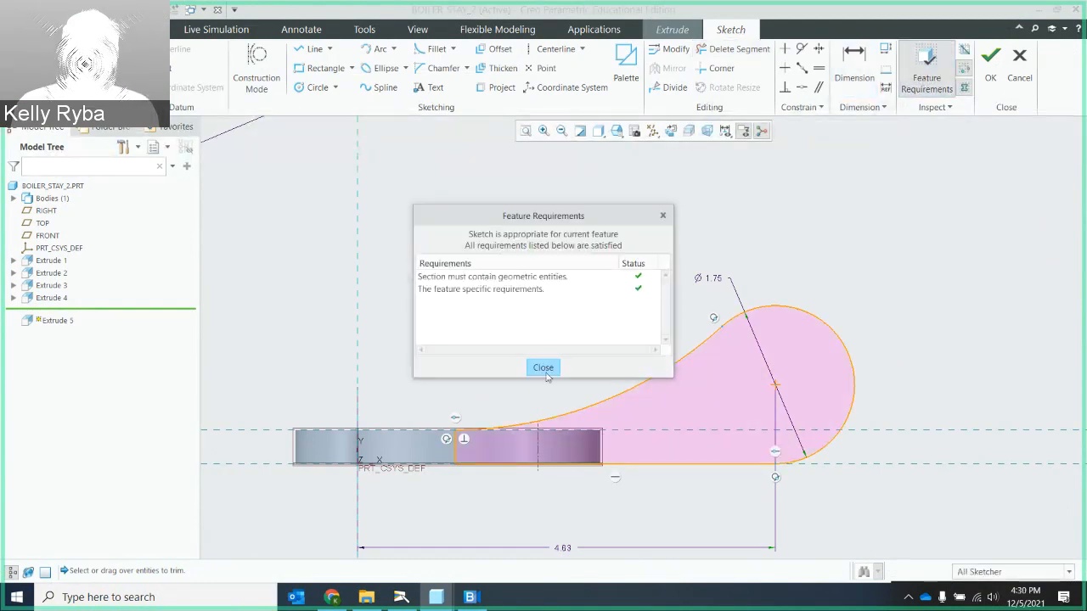
left_click(544, 369)
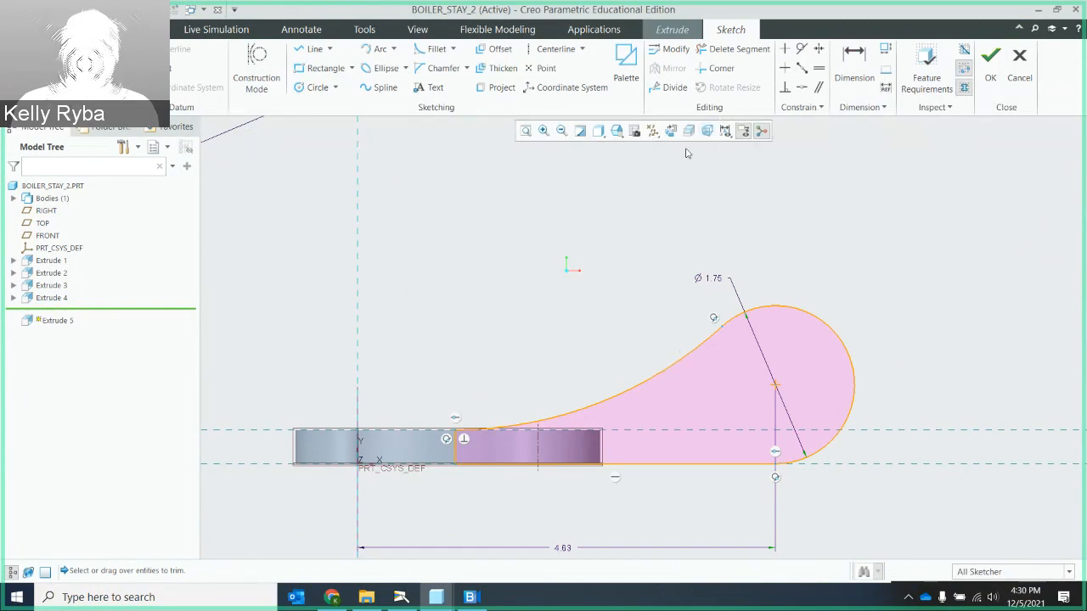
left_click(994, 77)
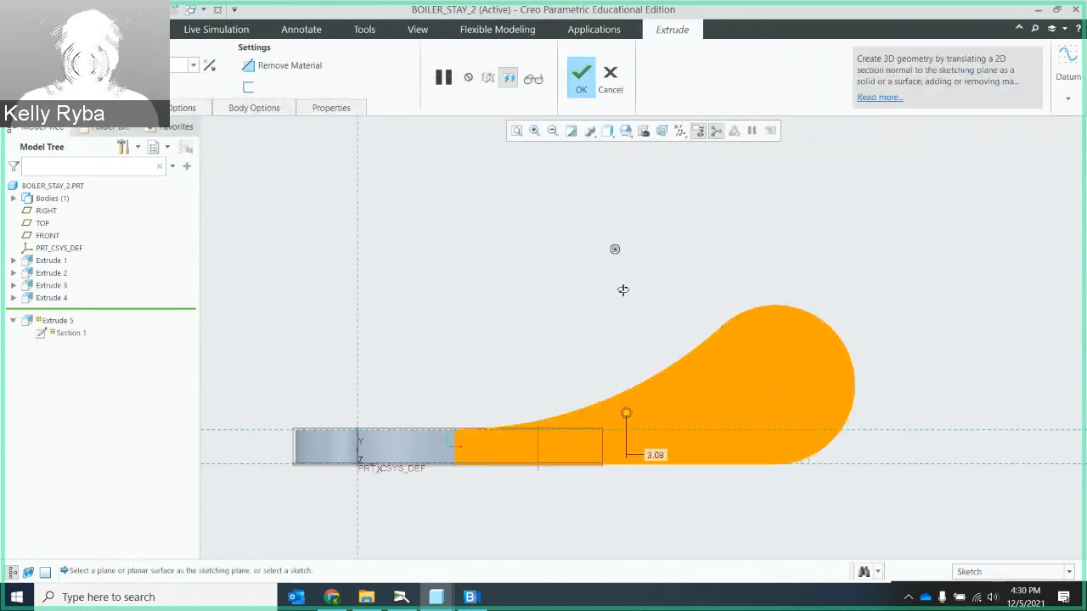
- Consult the textbook boiler stay drawing and extrude the eye arm section symmetrically on both sides of its sketch plane, 0.62 thick
middle_click_drag(622, 290, 527, 305)
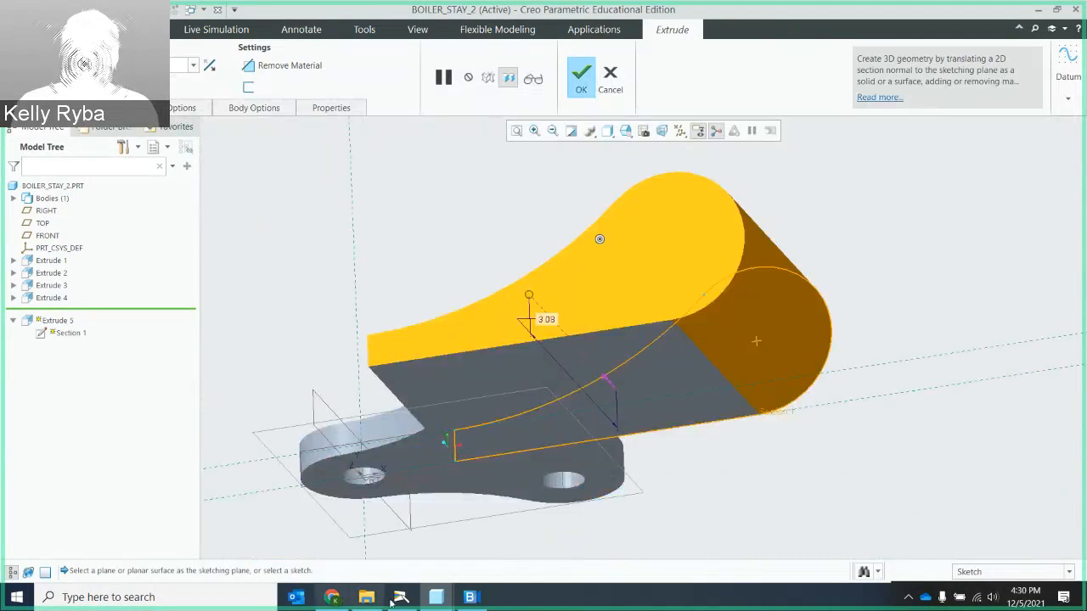
left_click(394, 601)
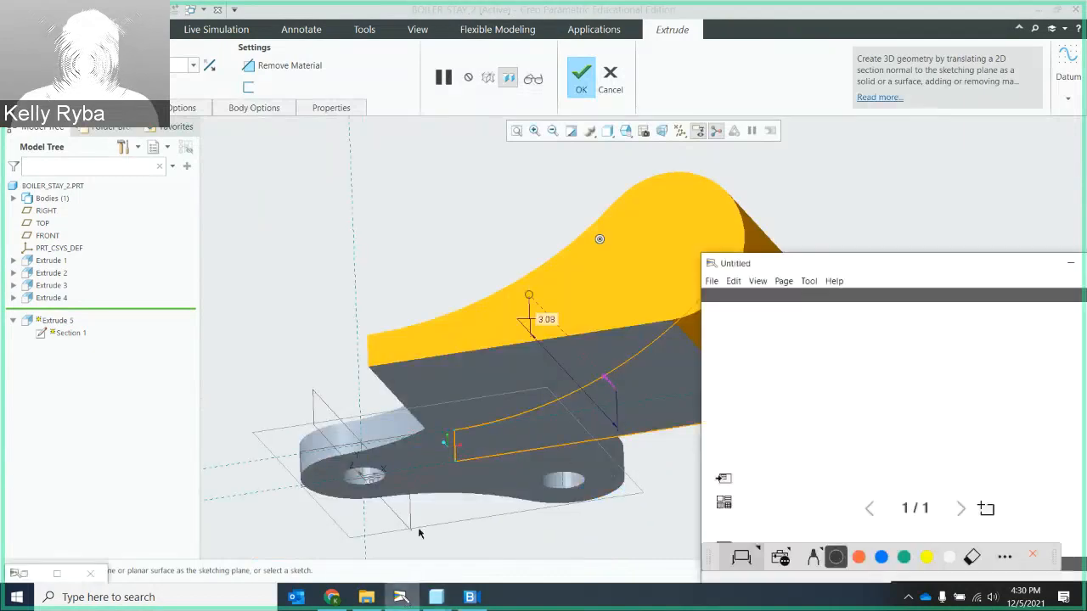
left_click(64, 578)
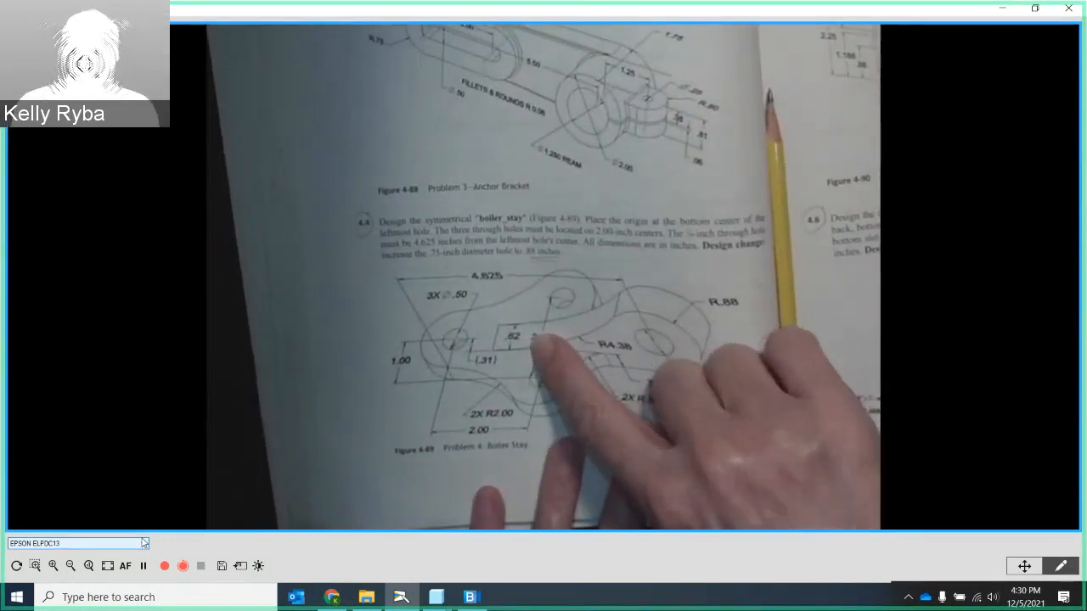
left_click(1003, 9)
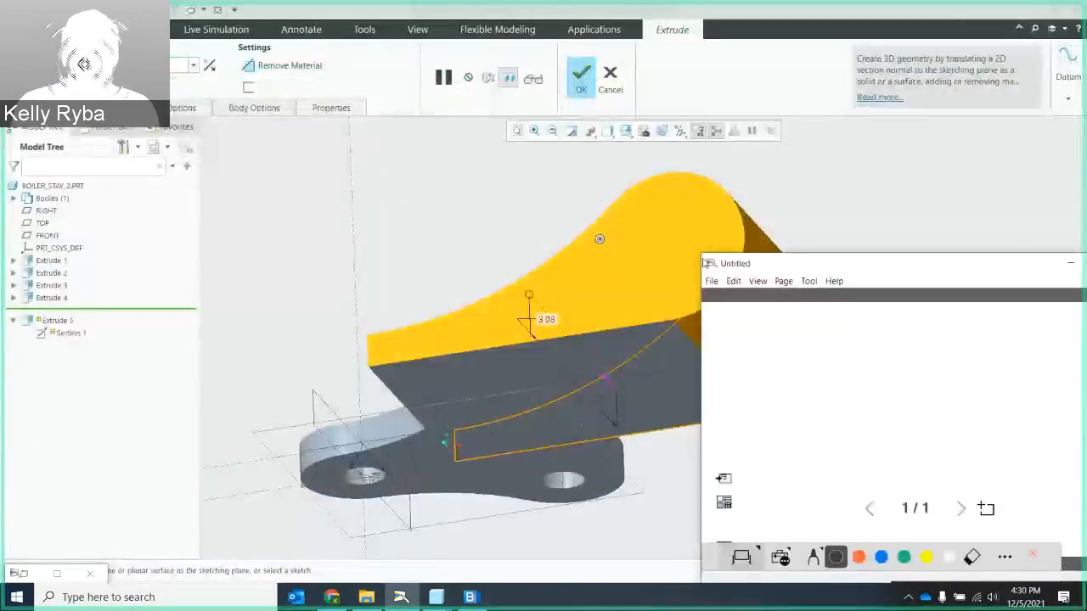
left_click(123, 65)
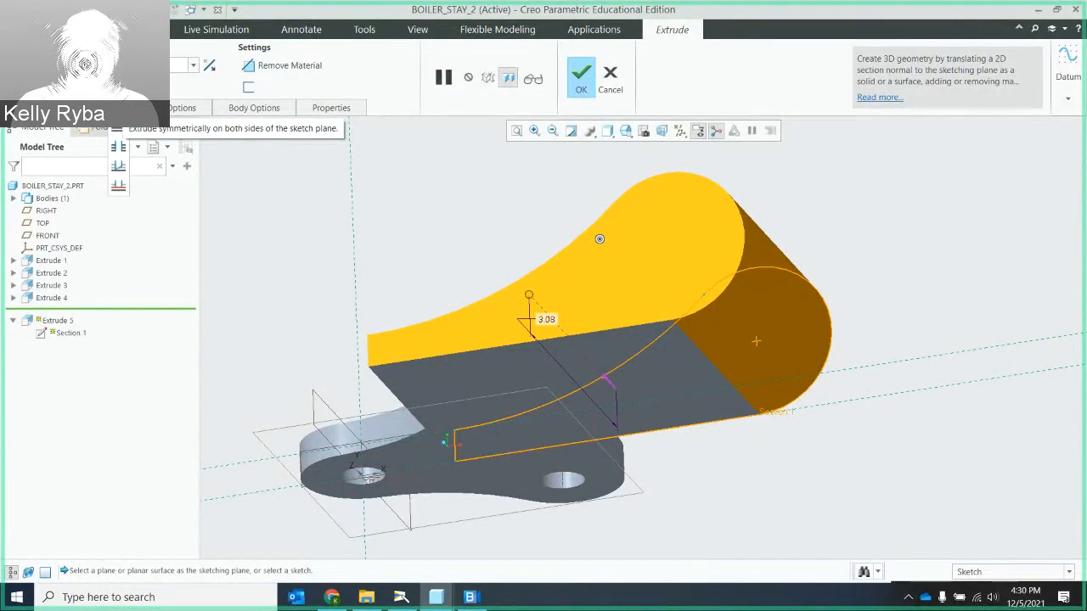
left_click(119, 109)
middle_click_drag(599, 239, 517, 325)
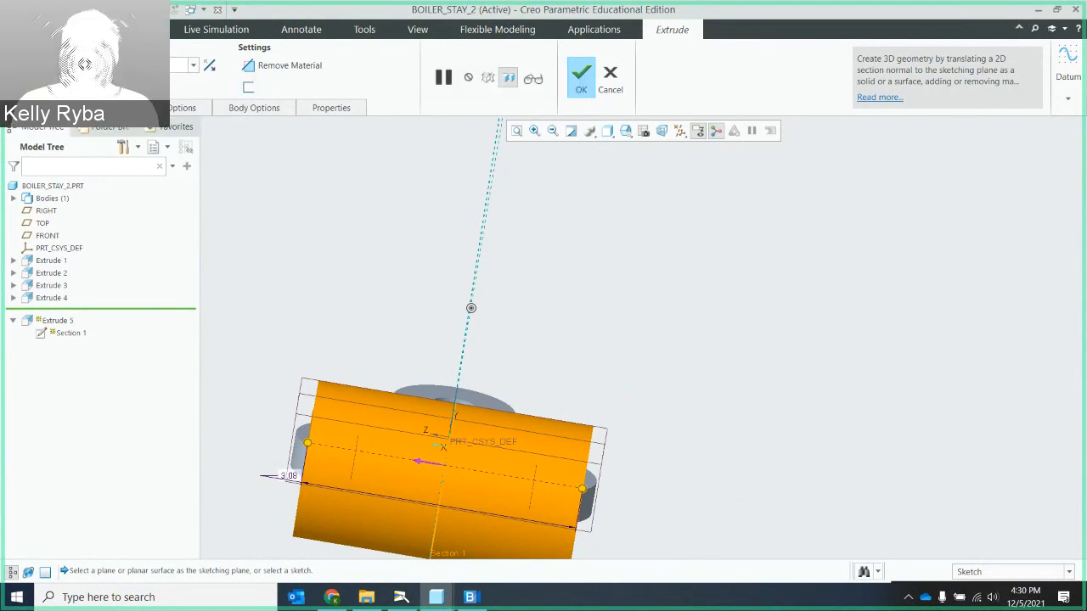
left_click(581, 78)
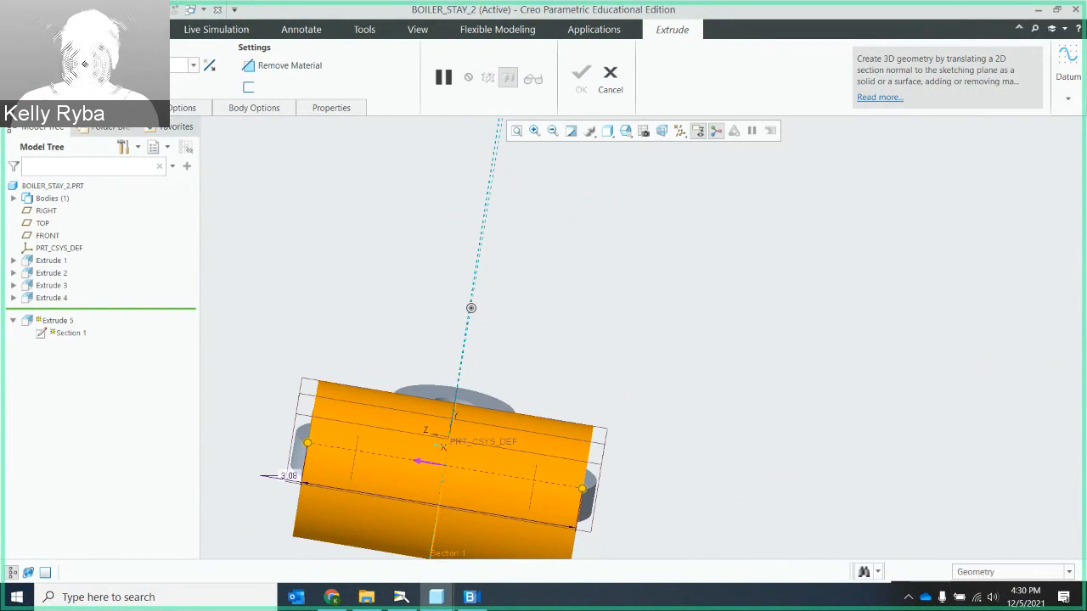
key("Return")
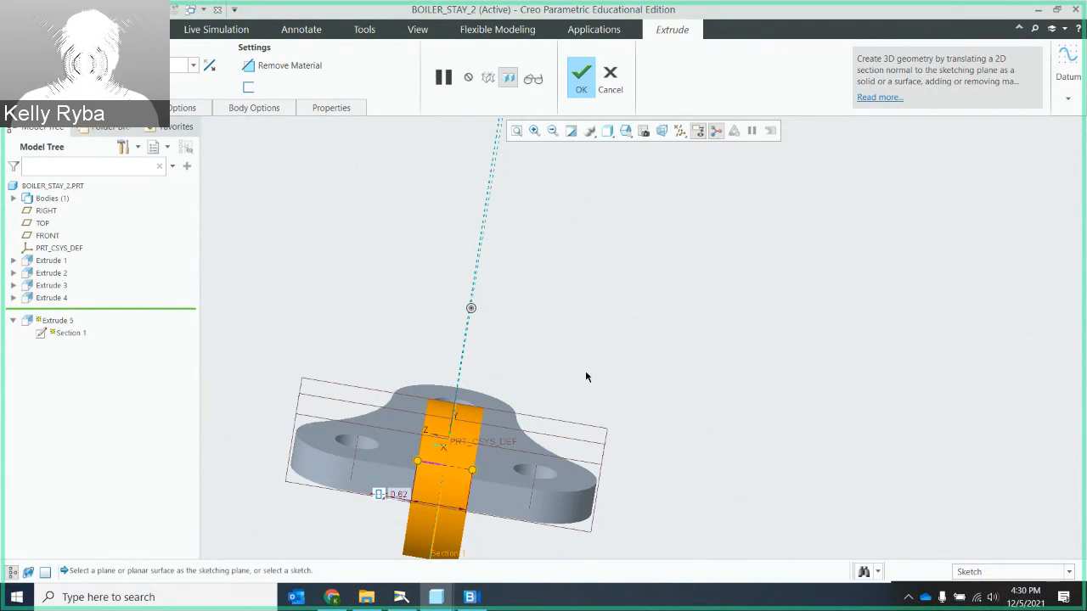
middle_click_drag(586, 374, 670, 365)
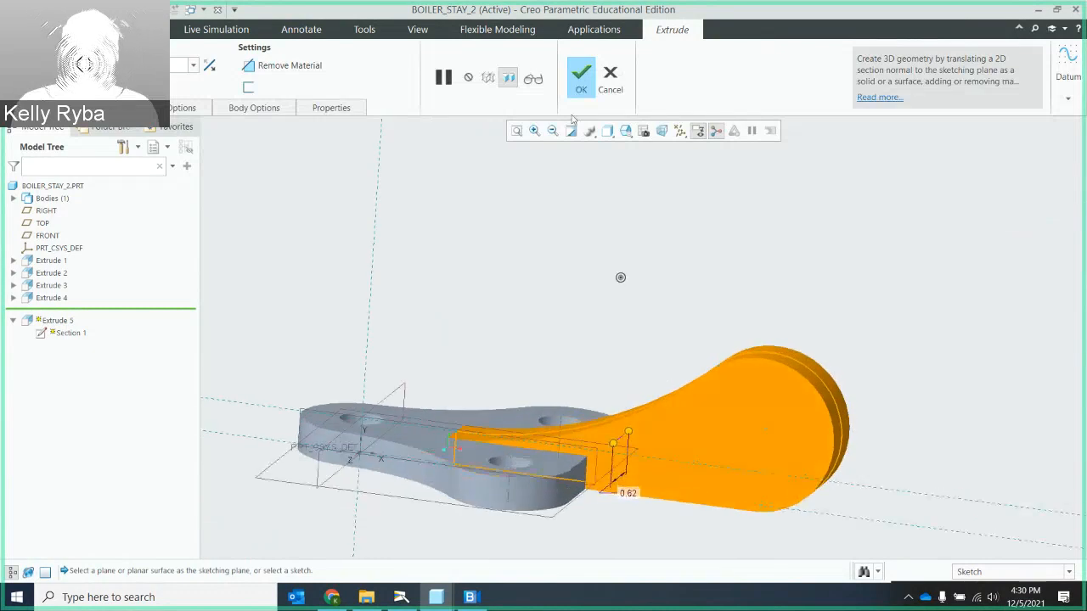
left_click(581, 76)
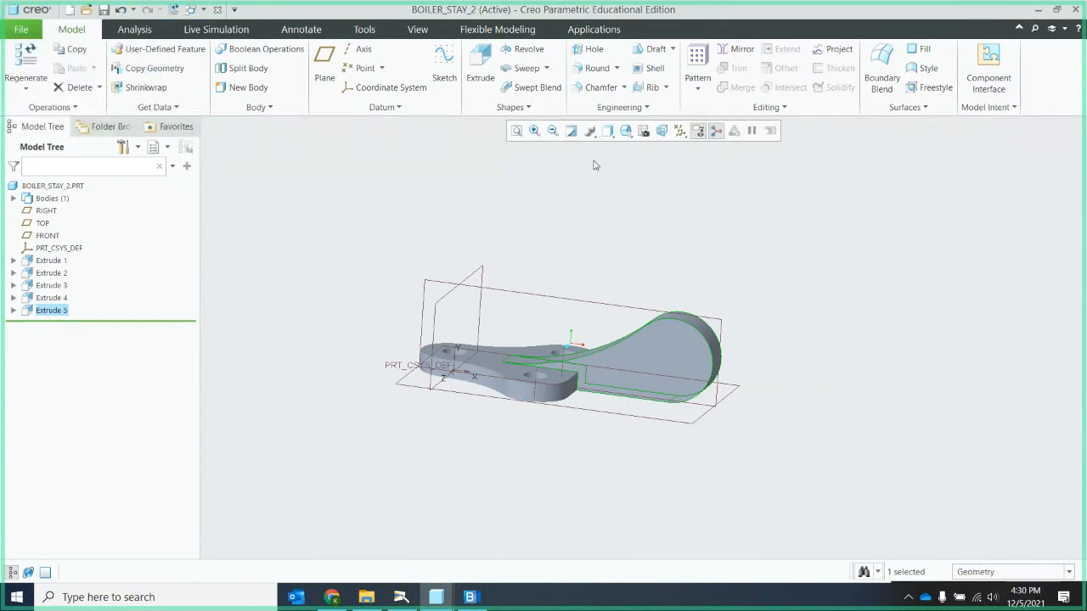
- Start a new extrude sketch on the flat side face of the eye arm and orient the view parallel to the screen
middle_click_drag(715, 278, 716, 318)
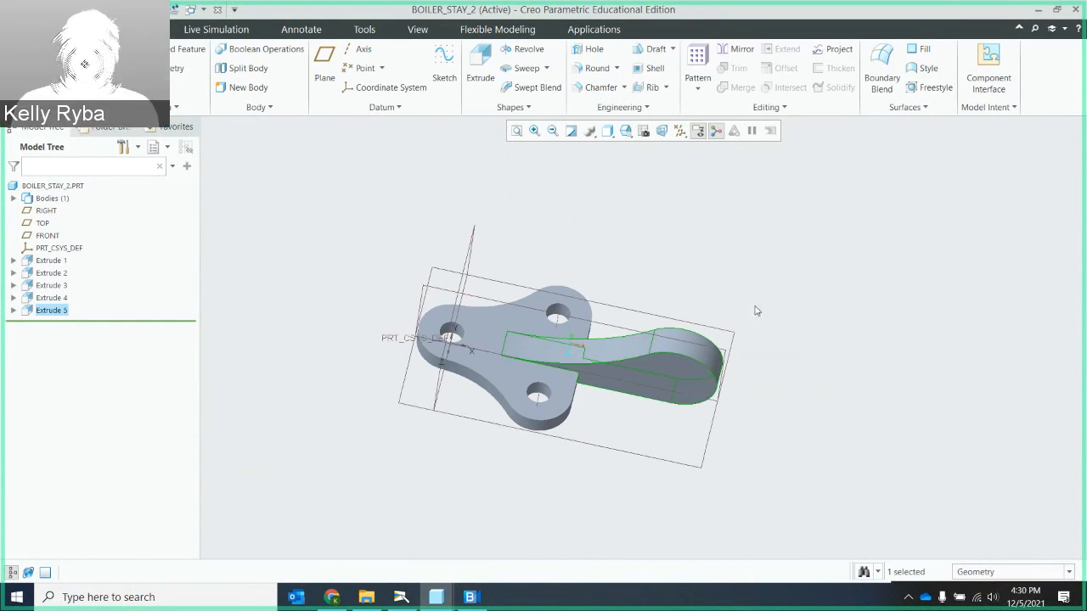
mouse_move(713, 299)
middle_mouse_down()
mouse_move(691, 253)
mouse_move(701, 254)
middle_mouse_up()
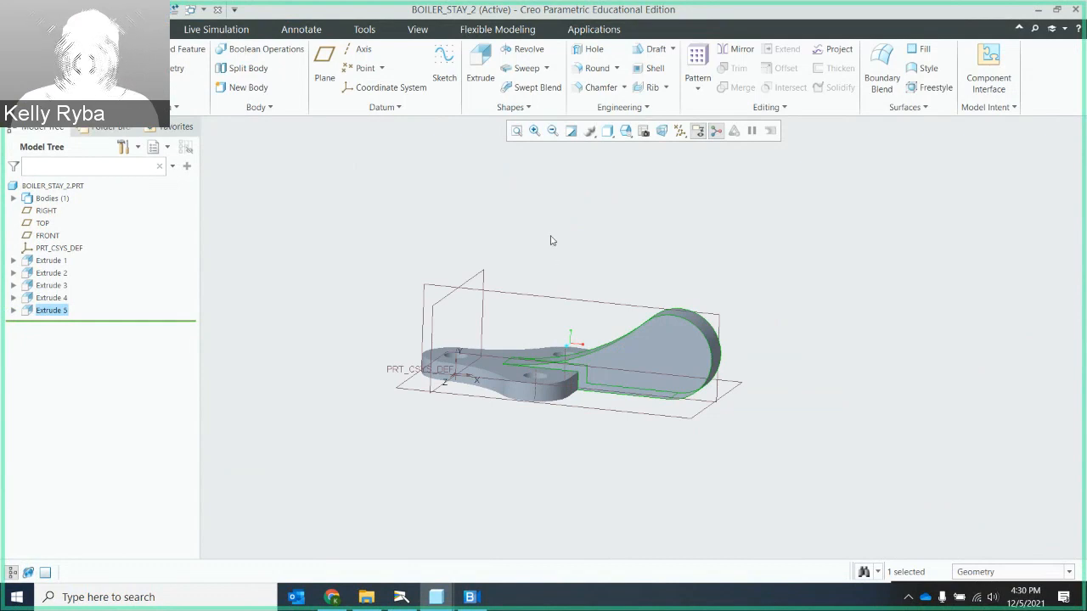
middle_click_drag(551, 242, 540, 262)
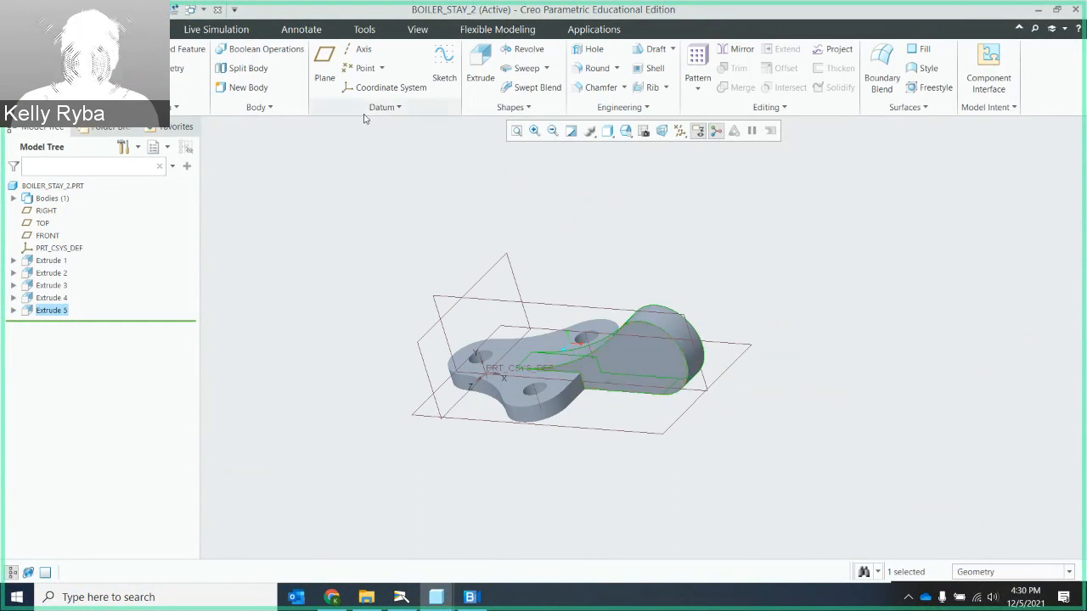
left_click(479, 78)
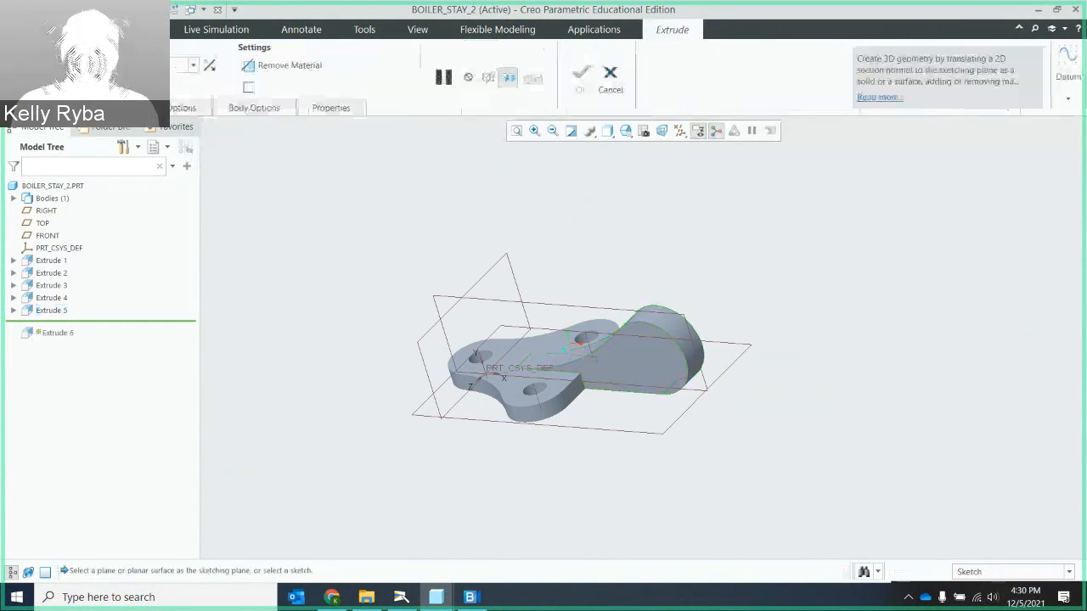
left_click(635, 359)
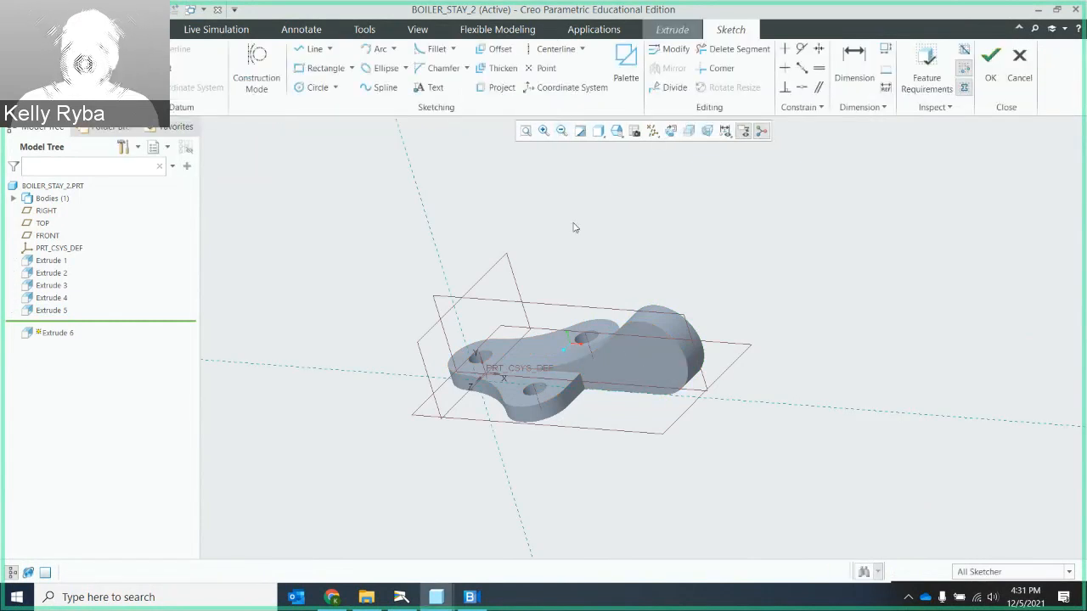
left_click(670, 130)
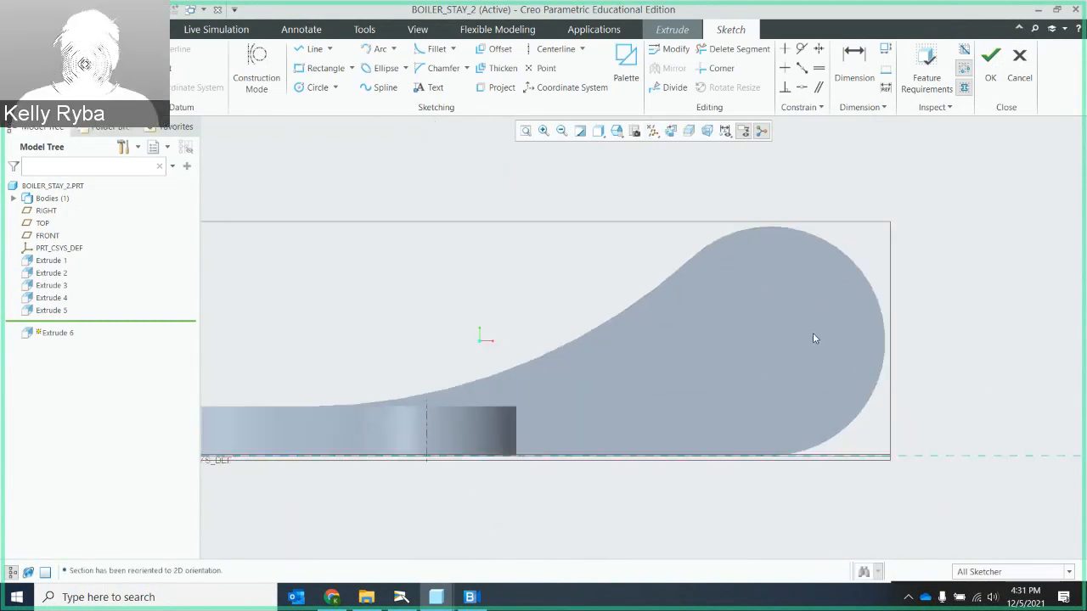
scroll(813, 339, "down", 1)
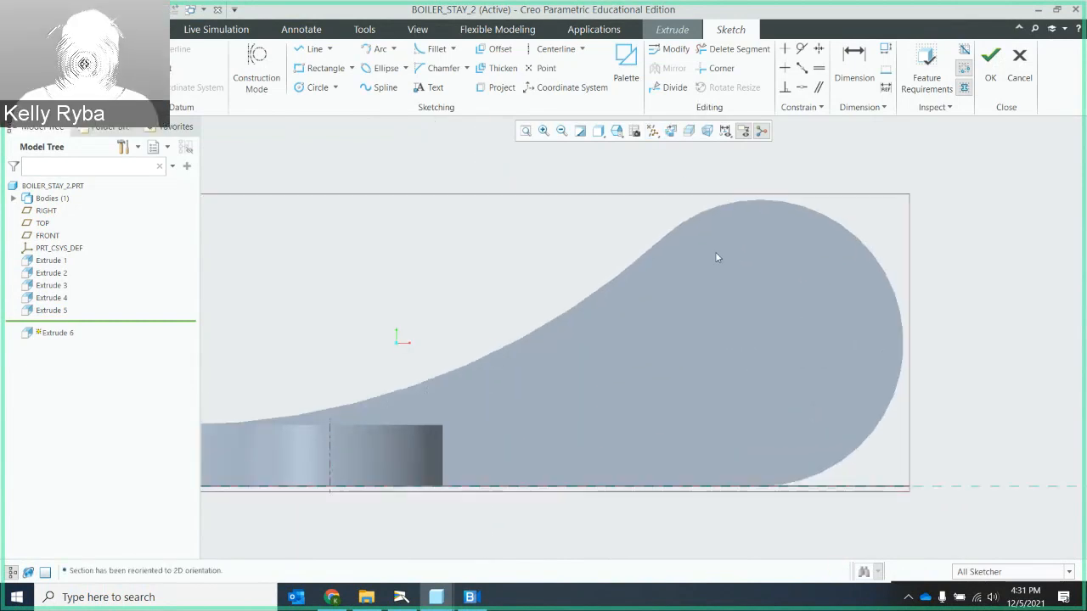
- Sketch a circle concentric with the rounded end of the eye arm and set its diameter to 0.875
left_click(314, 88)
left_click(759, 343)
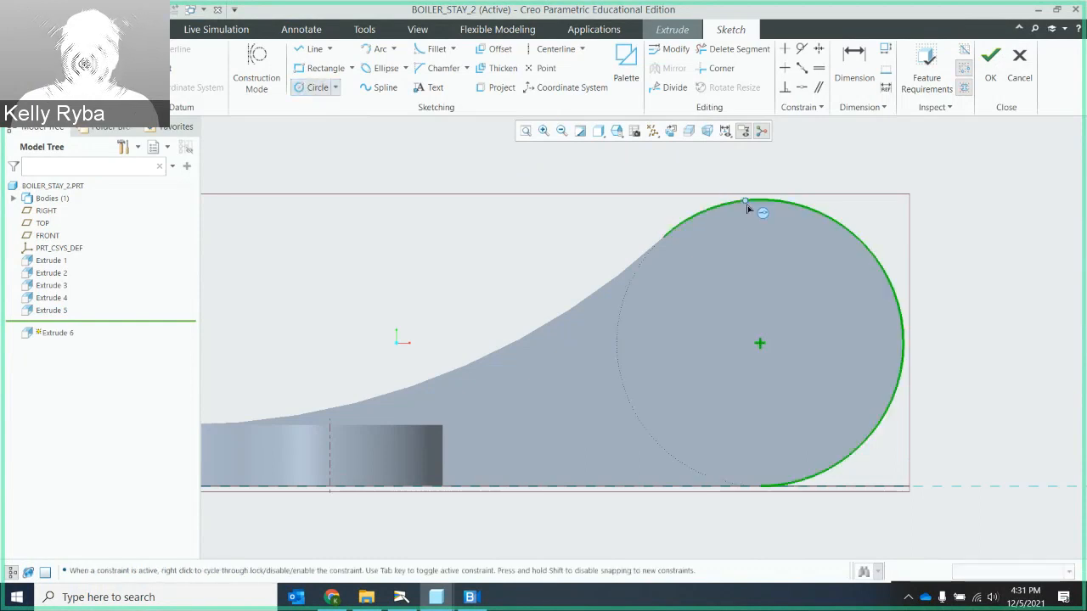
left_click(868, 249)
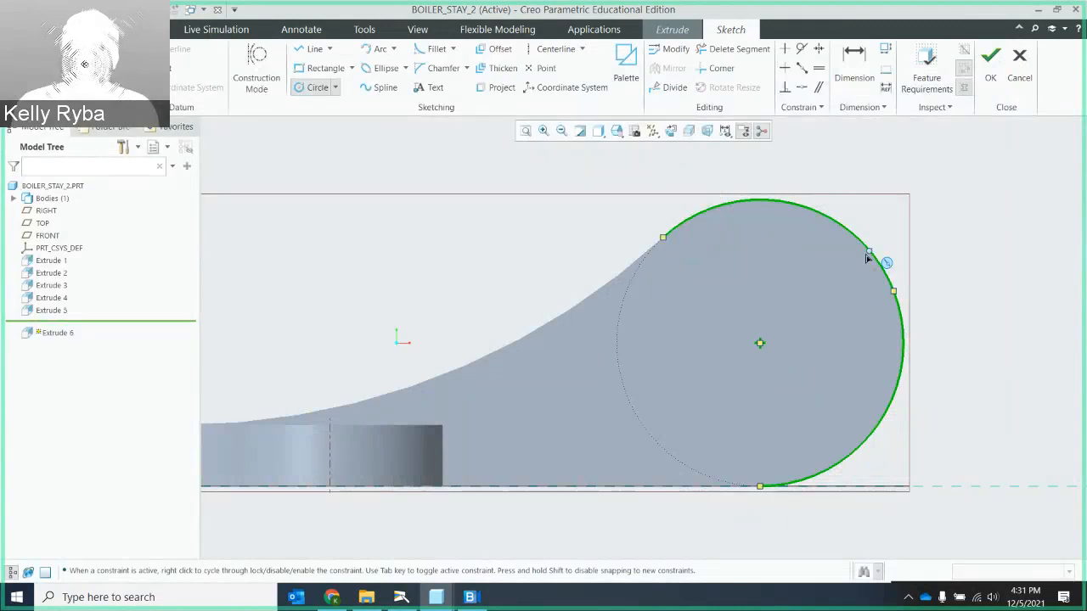
left_click(760, 344)
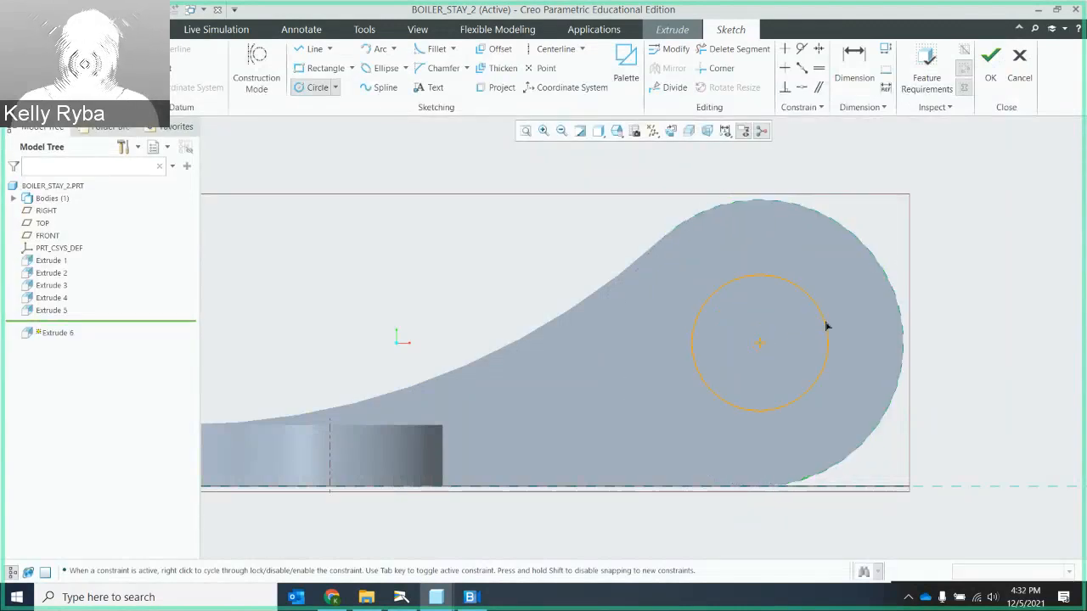
left_click(829, 321)
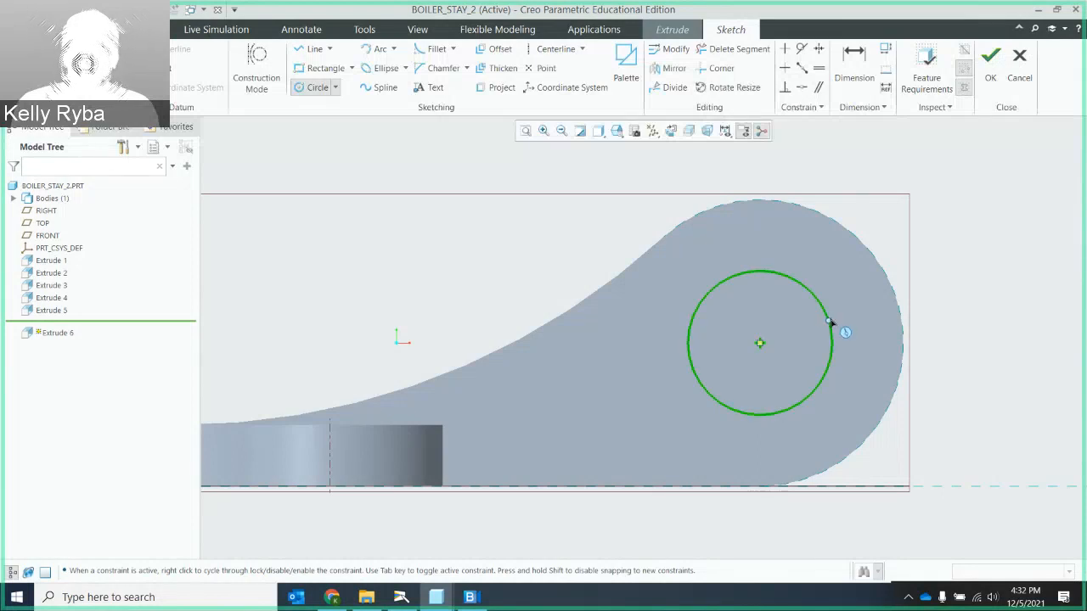
left_click(829, 322)
middle_click(852, 270)
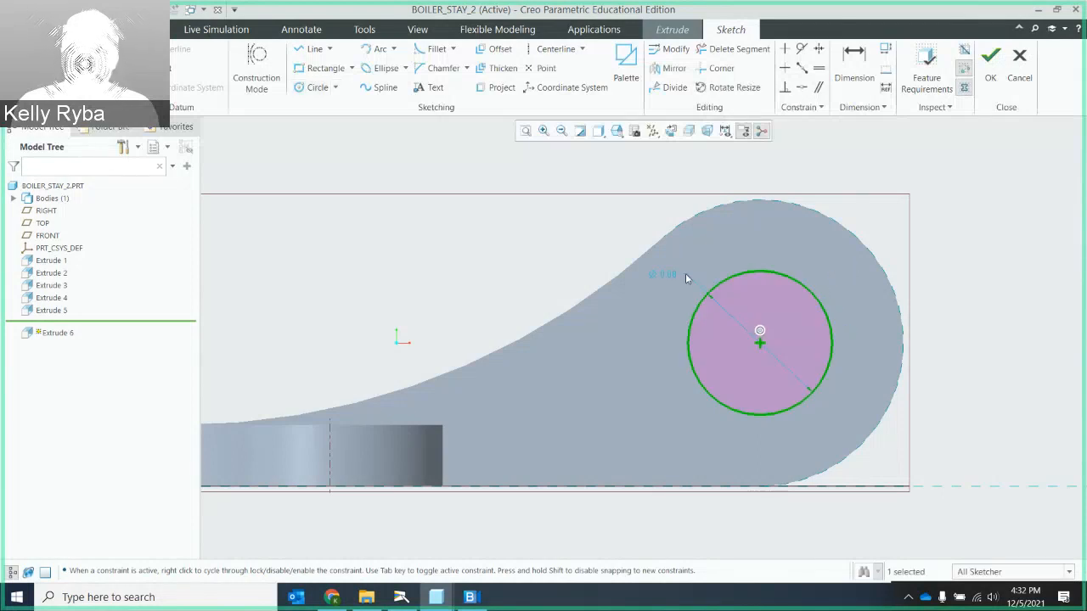
double_click(665, 276)
type(".88")
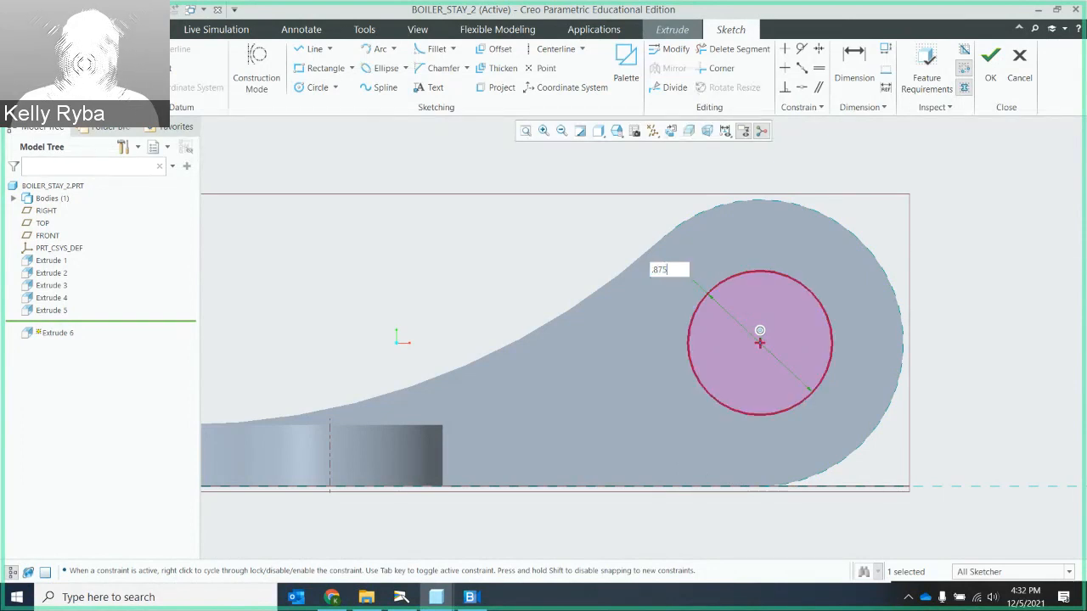
key("Return")
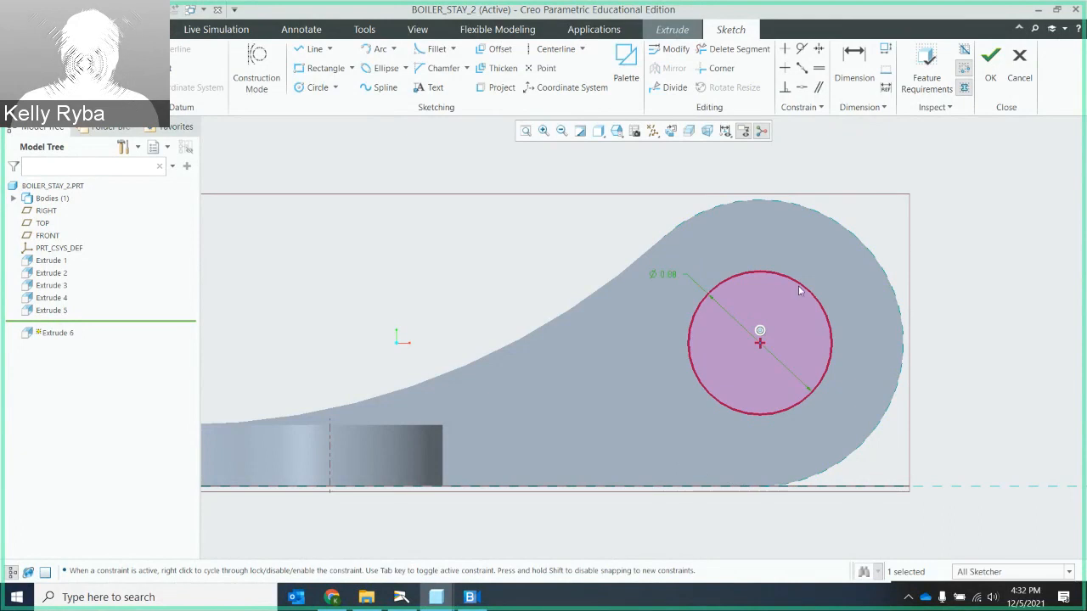
- Check the hole section against the feature requirements and accept the sketch
left_click(924, 79)
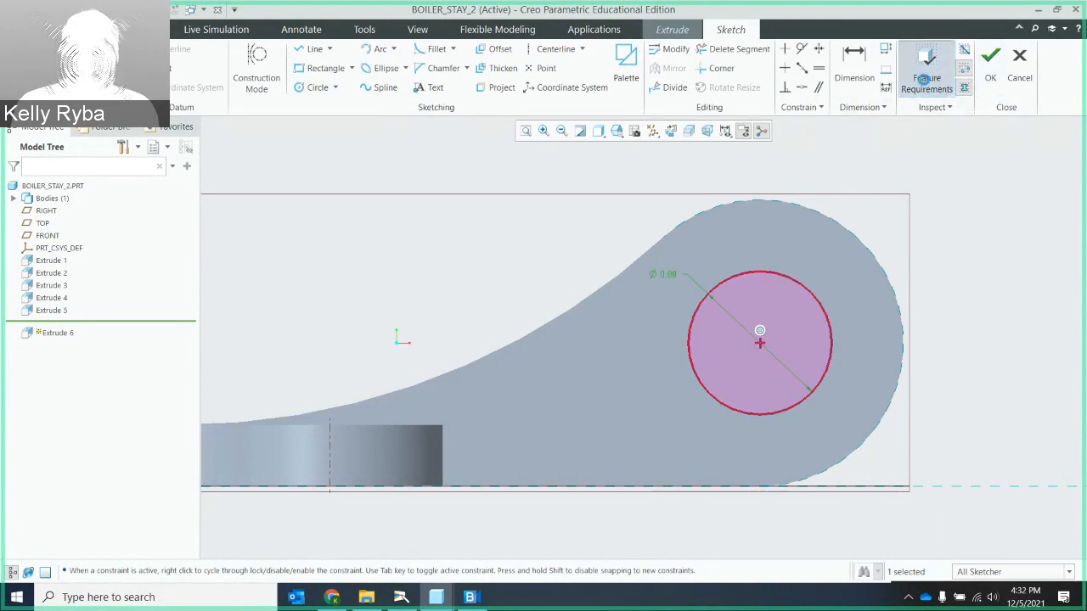
left_click(542, 367)
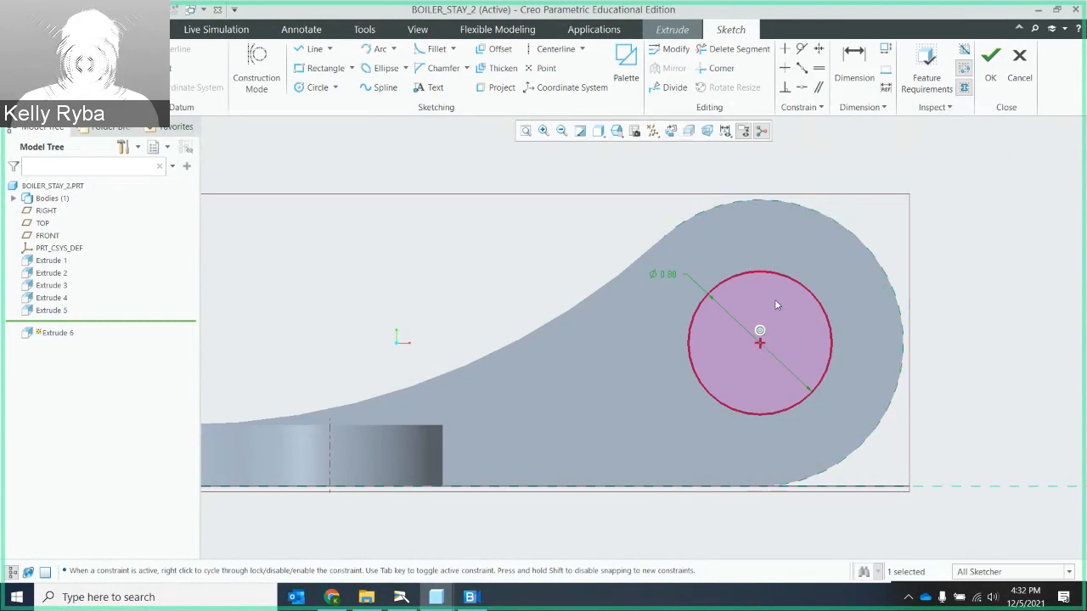
left_click(989, 85)
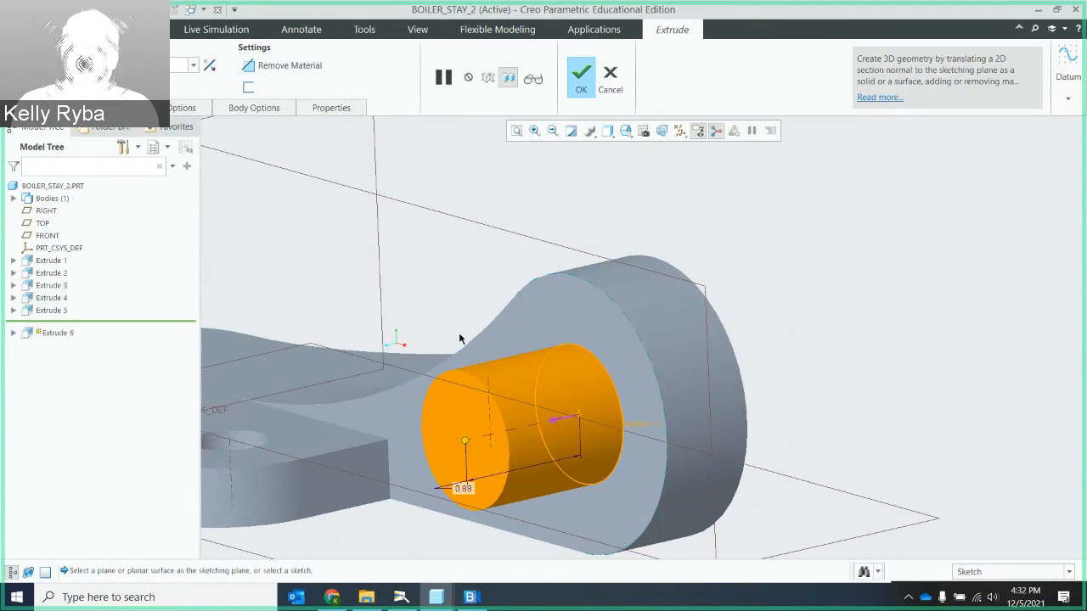
- Flip the hole extrude into the eye arm as a material-removing cut all the way through and complete it
left_click(560, 419)
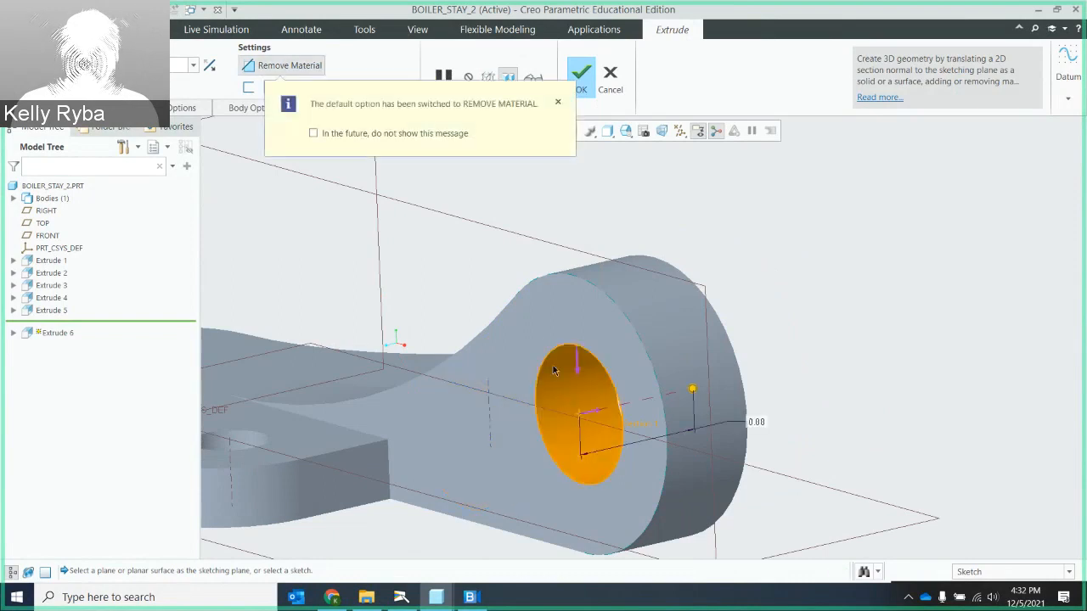
middle_click_drag(543, 344, 589, 333)
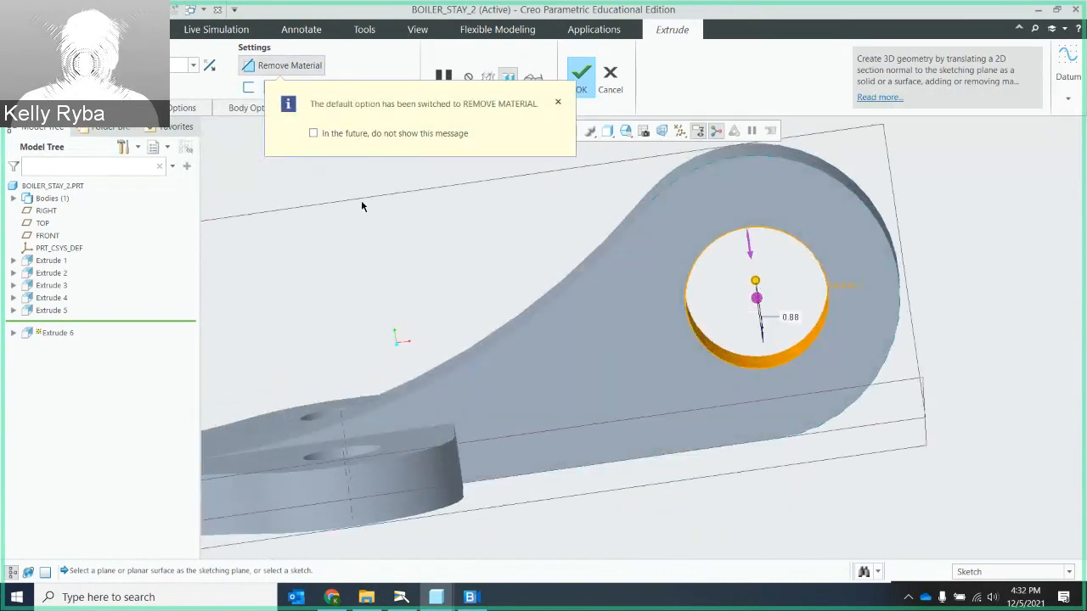
left_click(123, 66)
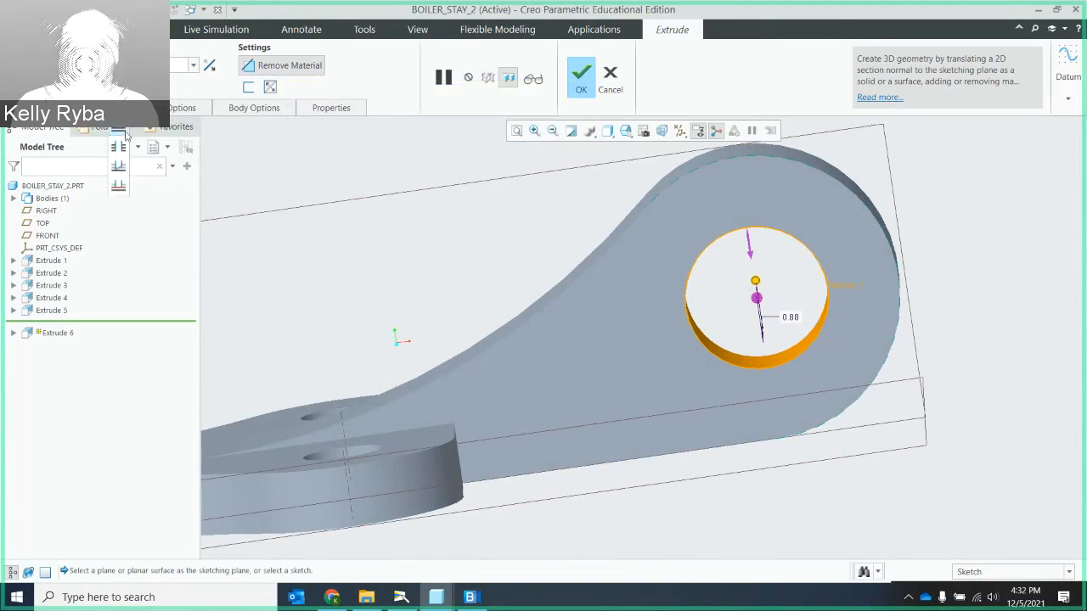
left_click(118, 165)
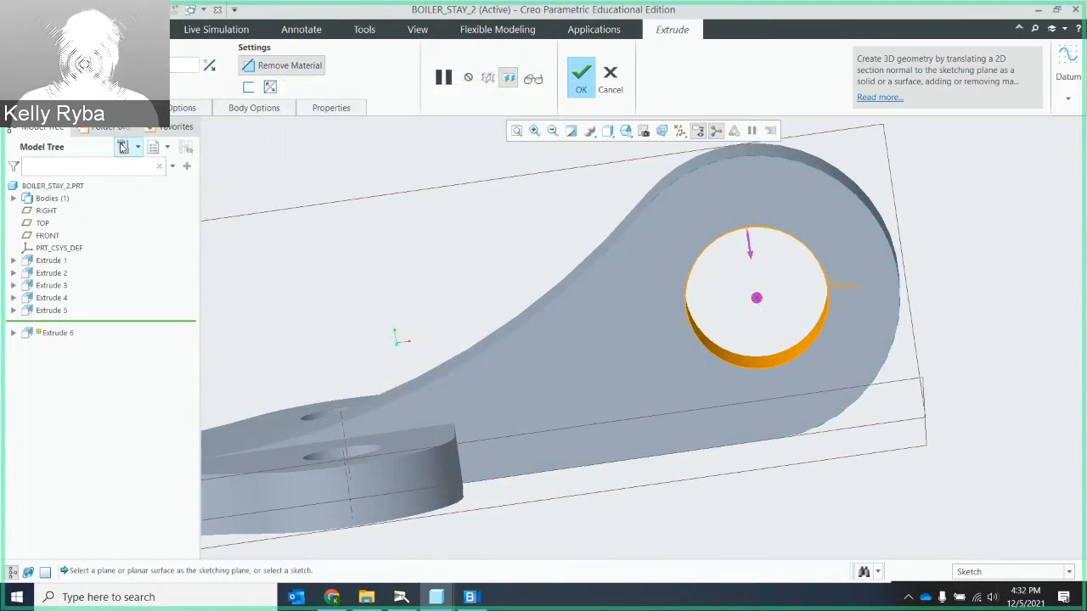
left_click(580, 82)
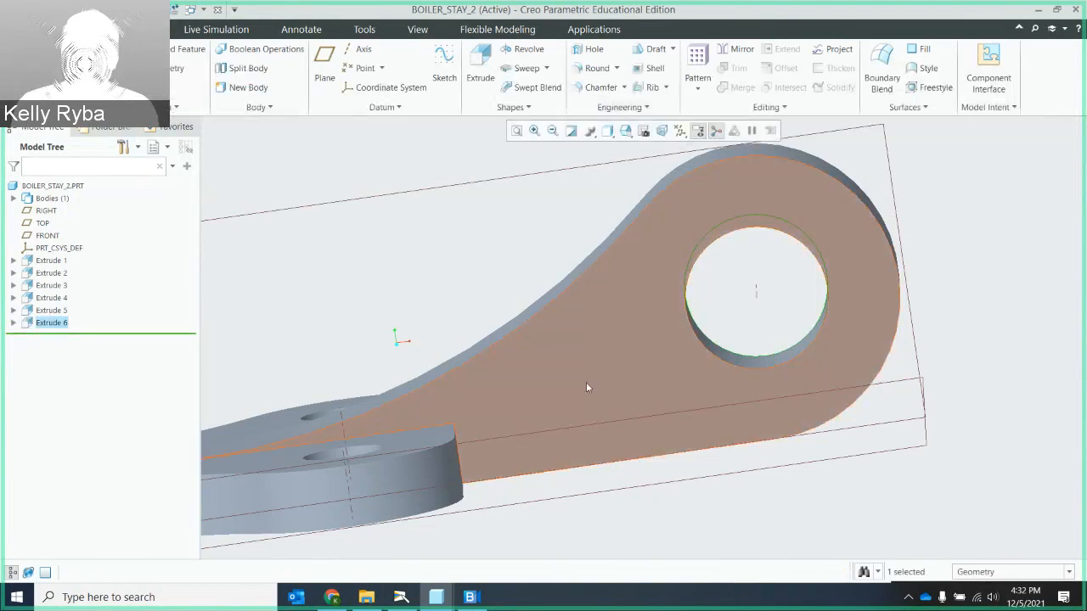
- Start a Round with a 0.50 radius on the vertical corner edge where one side of the base plate meets the eye arm
scroll(587, 385, "down", 2)
scroll(589, 387, "up", 4)
mouse_move(606, 388)
middle_mouse_down()
mouse_move(609, 371)
mouse_move(612, 417)
mouse_move(552, 395)
middle_mouse_up()
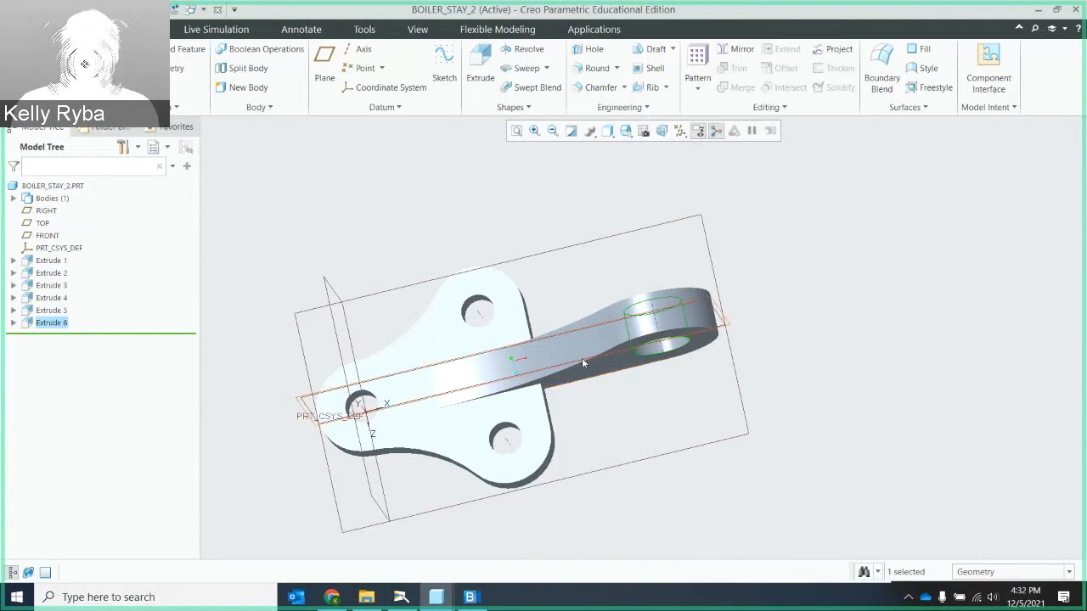
mouse_move(582, 357)
middle_mouse_down()
mouse_move(550, 335)
mouse_move(539, 301)
middle_mouse_up()
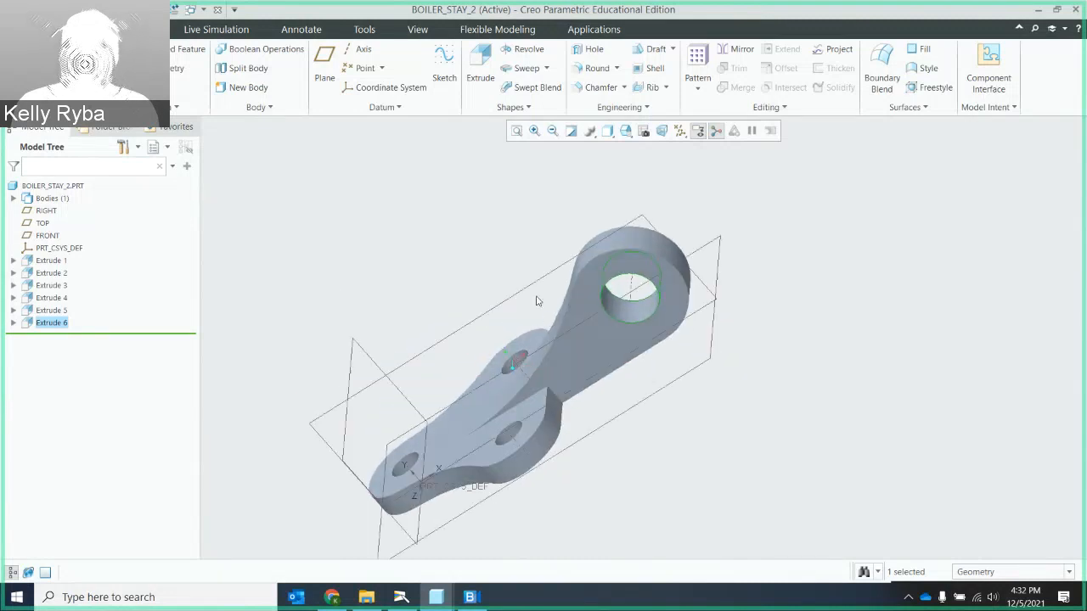
left_click(598, 68)
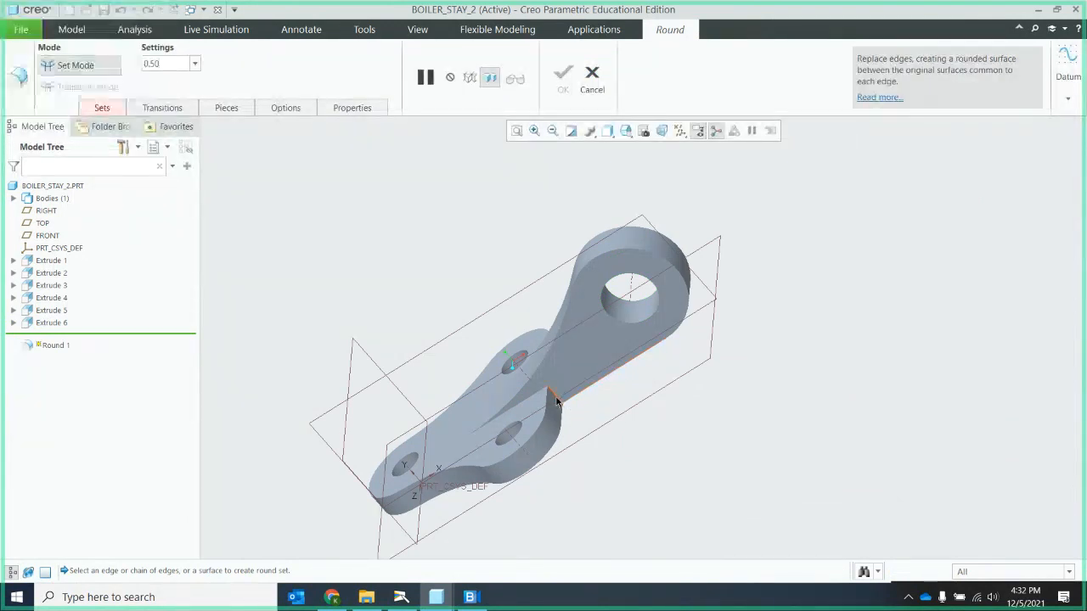
scroll(556, 399, "up", 8)
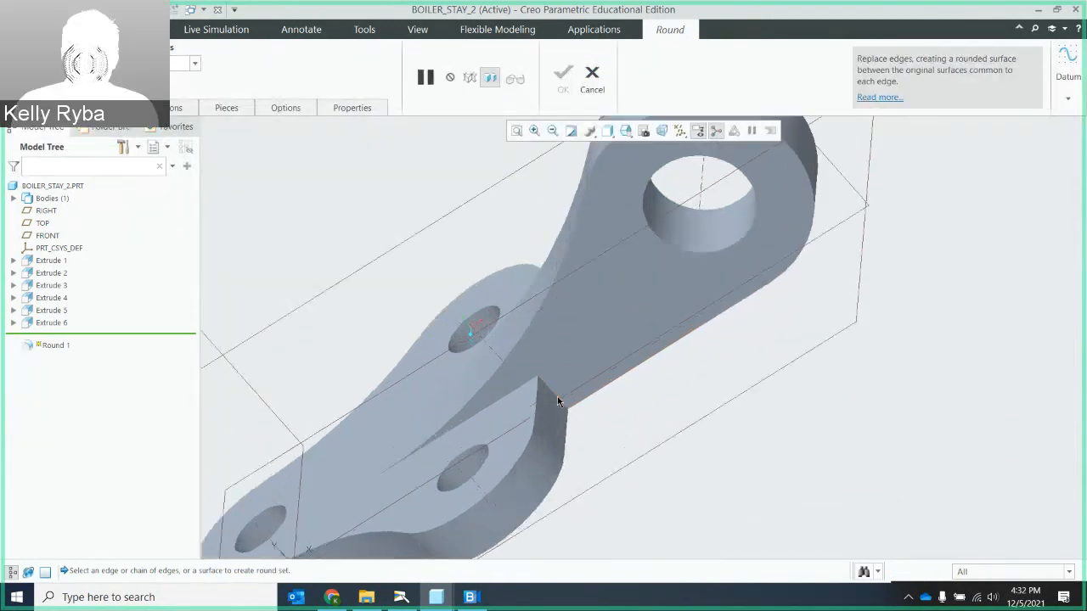
left_click(557, 393)
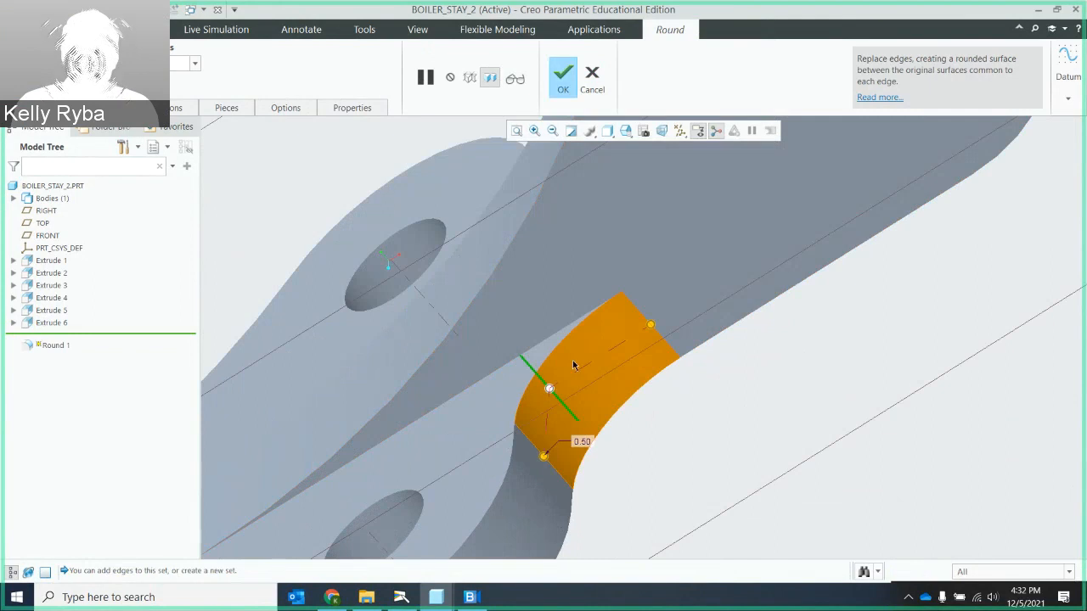
- Add a 0.50 round to the matching corner edge on the opposite side of the eye arm and complete the feature
middle_click_drag(479, 277, 578, 261)
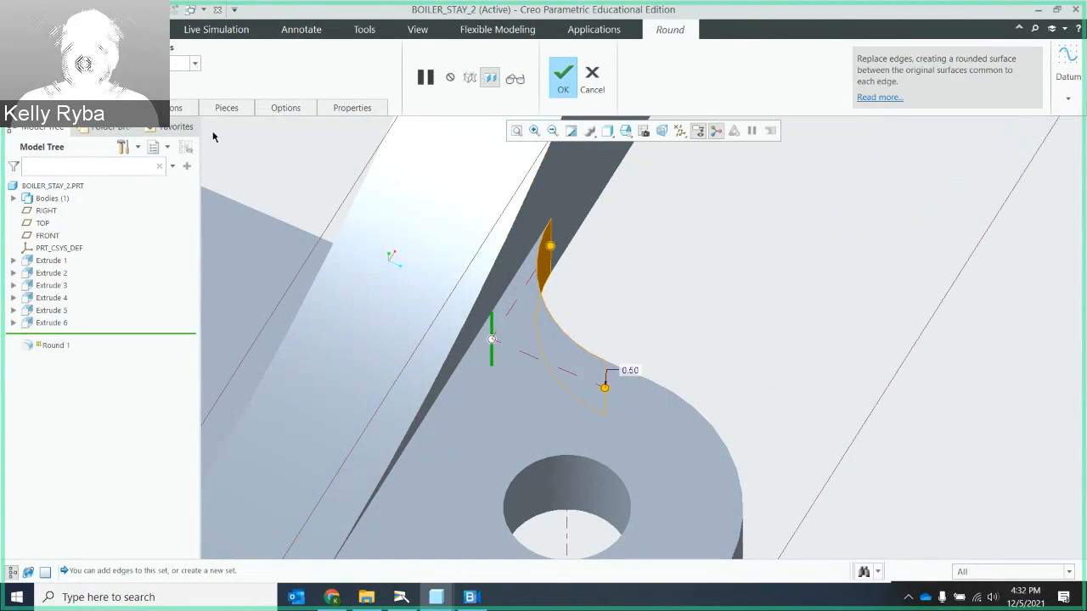
mouse_move(213, 137)
middle_mouse_down()
mouse_move(471, 274)
mouse_move(529, 260)
mouse_move(466, 237)
middle_mouse_up()
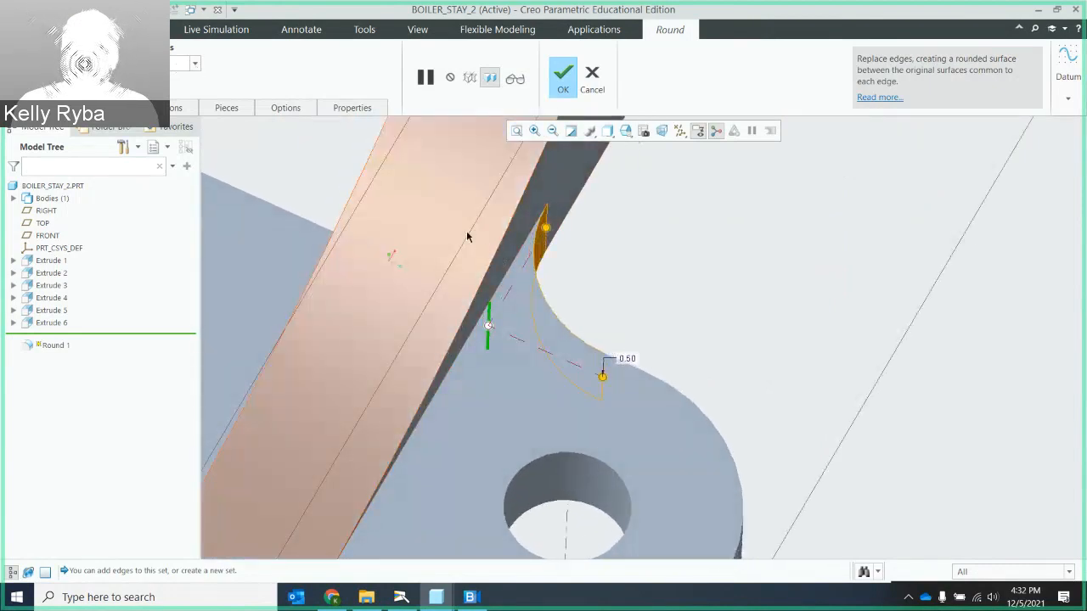
scroll(377, 277, "down", 3)
scroll(394, 270, "up", 7)
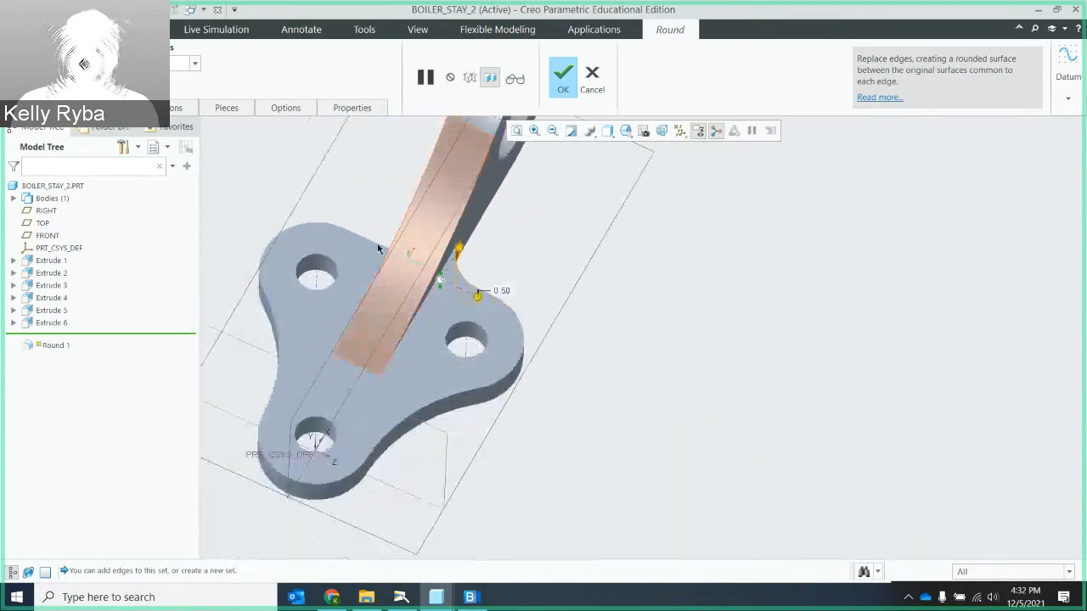
mouse_move(379, 248)
middle_mouse_down()
mouse_move(413, 260)
mouse_move(428, 329)
middle_mouse_up()
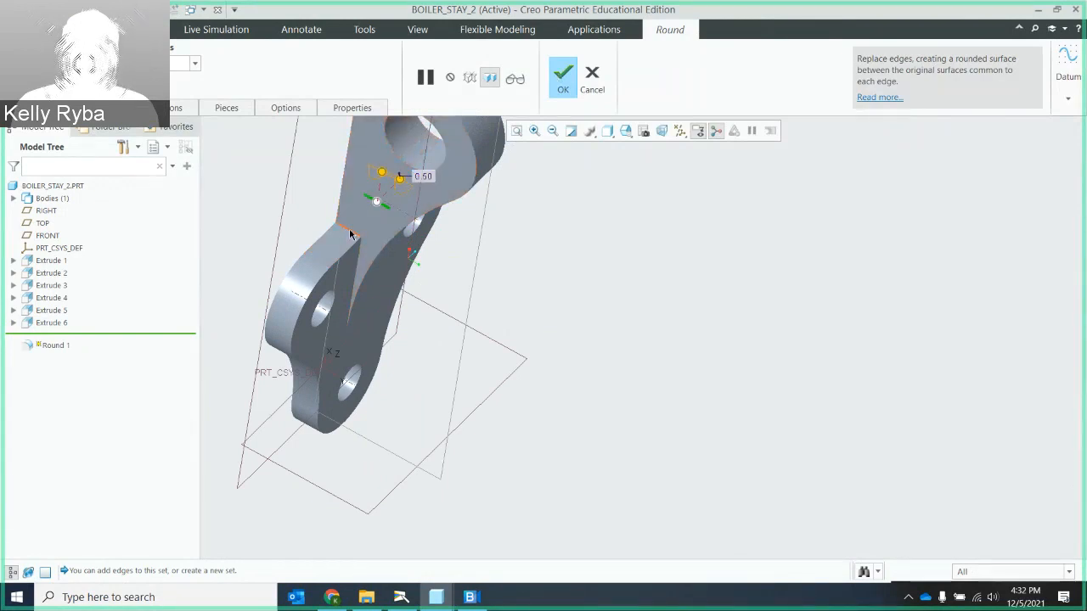
left_click(350, 235)
middle_click_drag(351, 235, 272, 191)
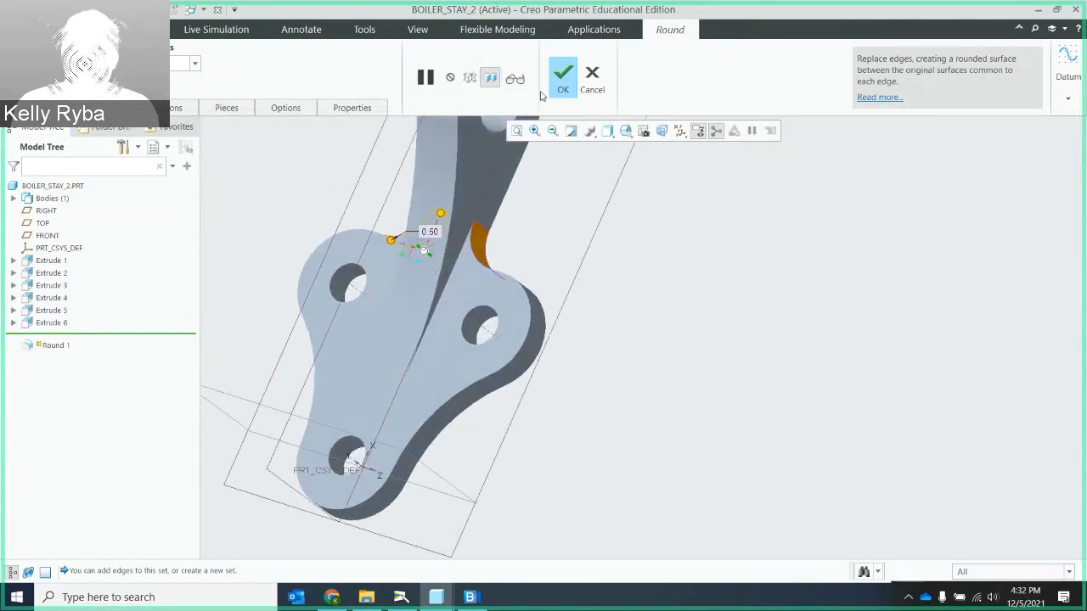
left_click(567, 81)
- Examine the finished boiler stay from several angles, including both rounds between the base plate and the eye arm
middle_click_drag(493, 255, 515, 296)
scroll(530, 250, "down", 2)
left_click(517, 131)
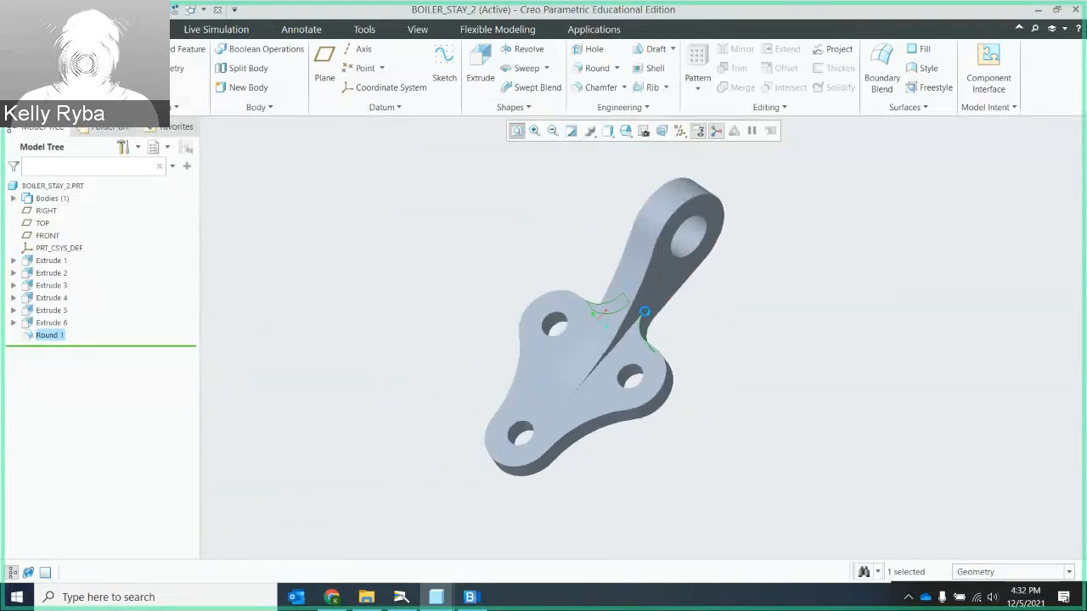
mouse_move(615, 296)
middle_mouse_down()
mouse_move(601, 270)
mouse_move(646, 296)
mouse_move(654, 277)
mouse_move(621, 252)
mouse_move(626, 310)
middle_mouse_up()
scroll(702, 362, "down", 3)
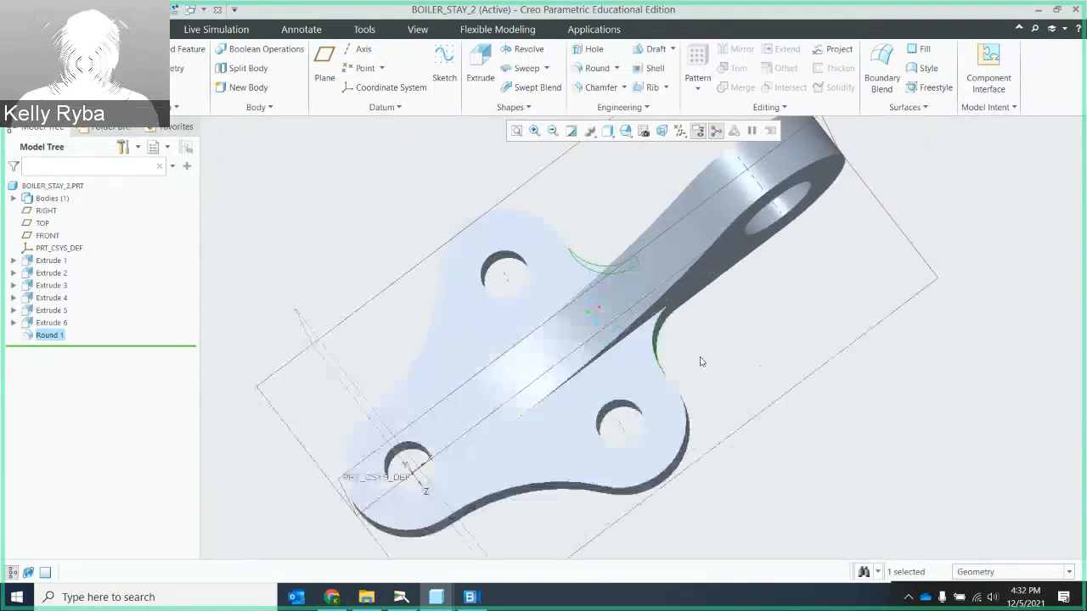
scroll(703, 360, "up", 2)
mouse_move(714, 349)
middle_mouse_down()
mouse_move(703, 313)
mouse_move(709, 340)
middle_mouse_up()
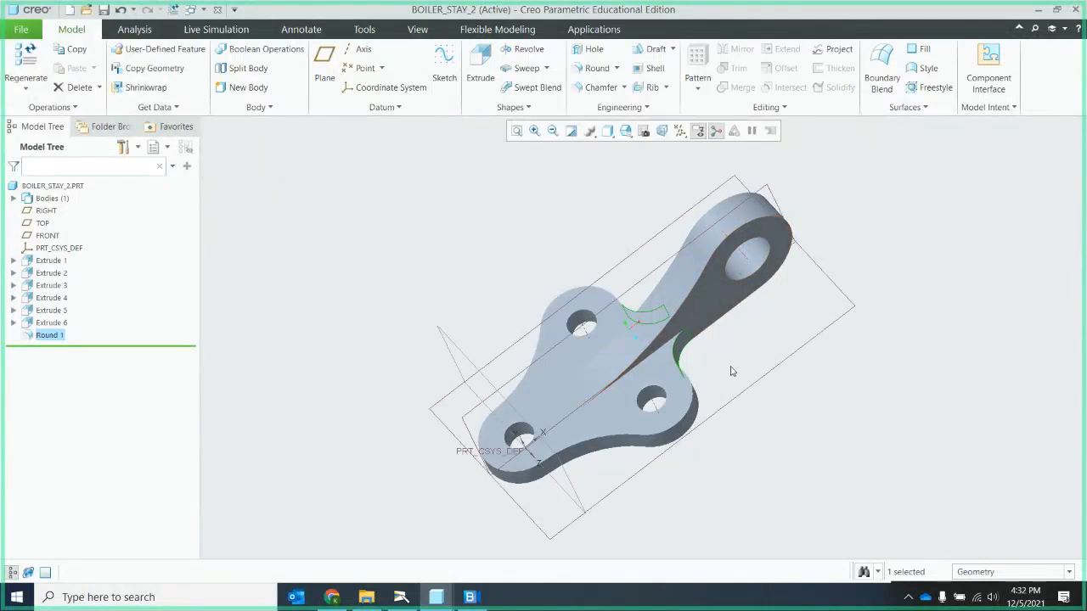
left_click(517, 130)
scroll(679, 307, "down", 3)
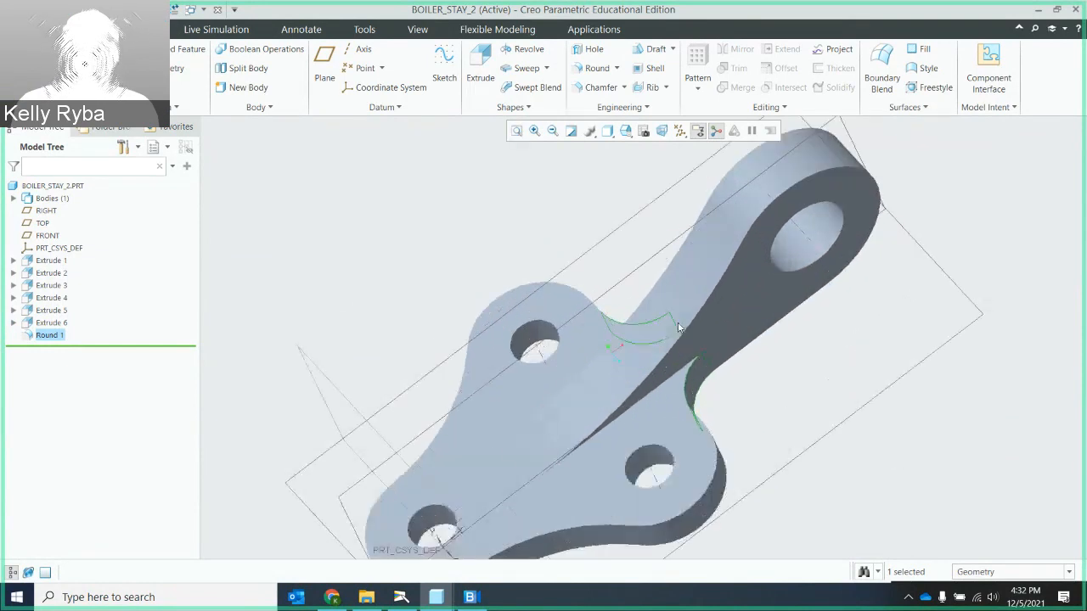
scroll(691, 315, "up", 2)
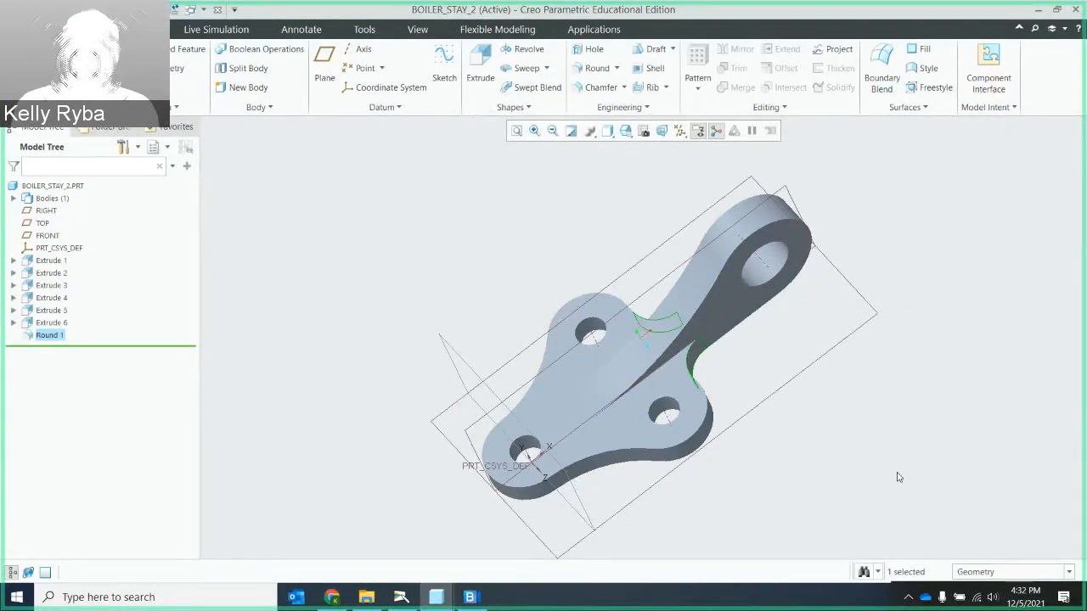
- Capture a screenshot of the finished boiler stay together with its model tree
key("super+shift+s")
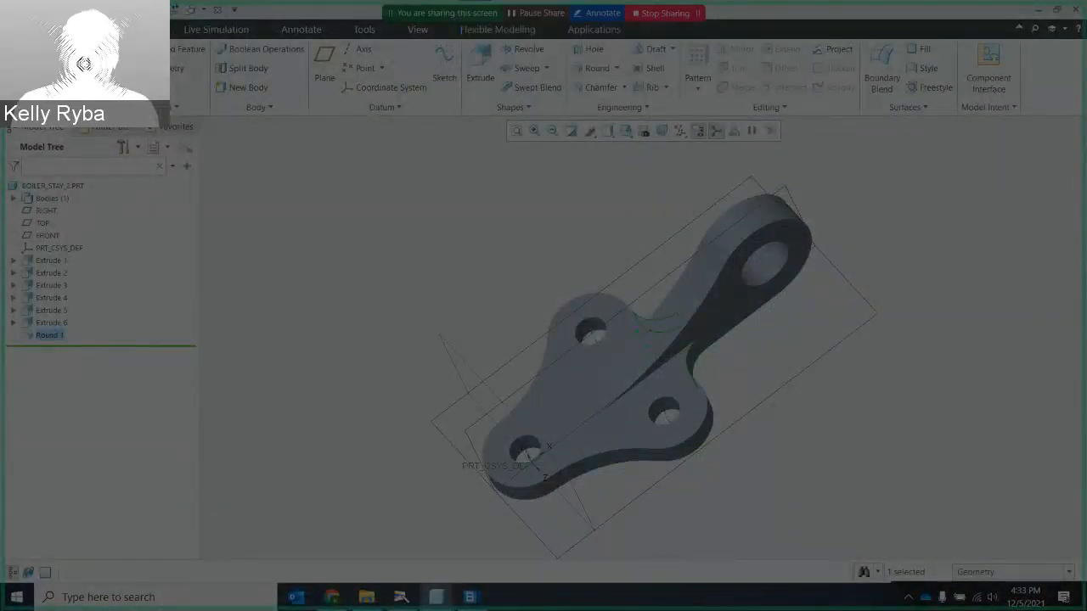
left_click_drag(6, 4, 822, 532)
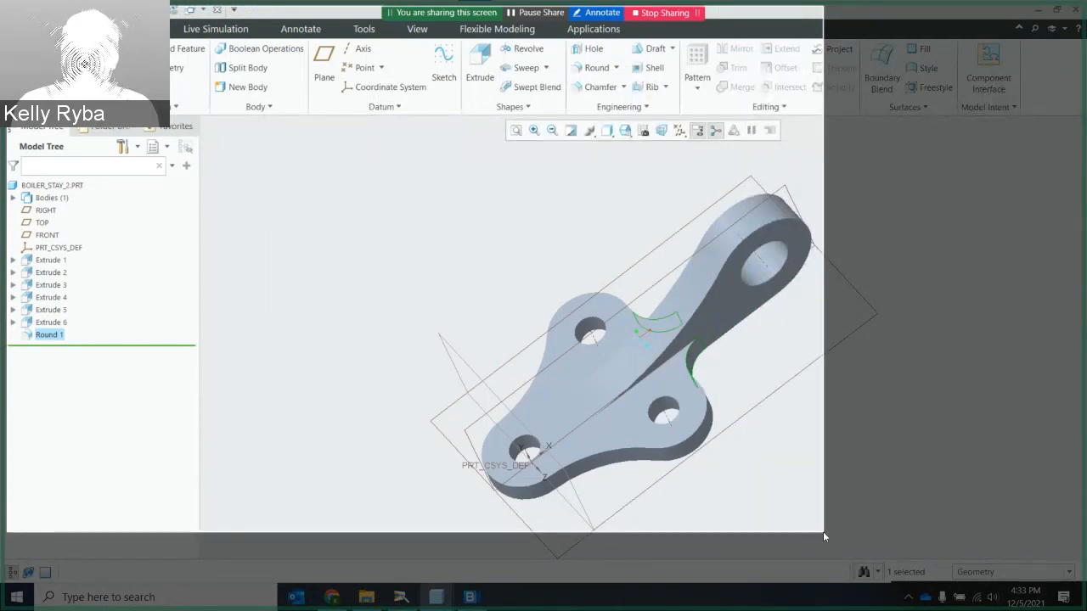
left_click_drag(823, 531, 823, 531)
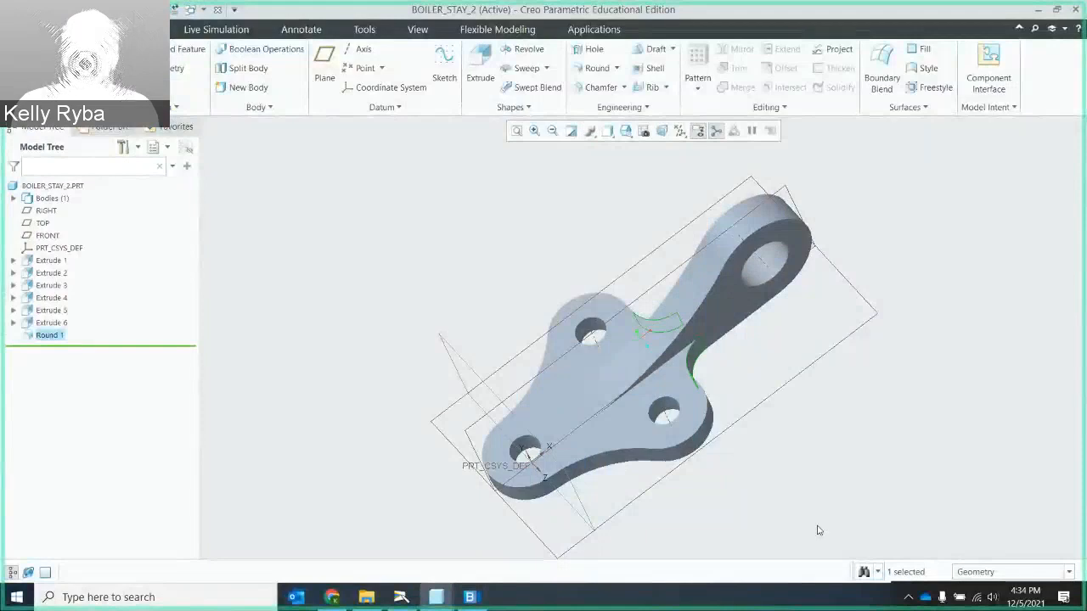